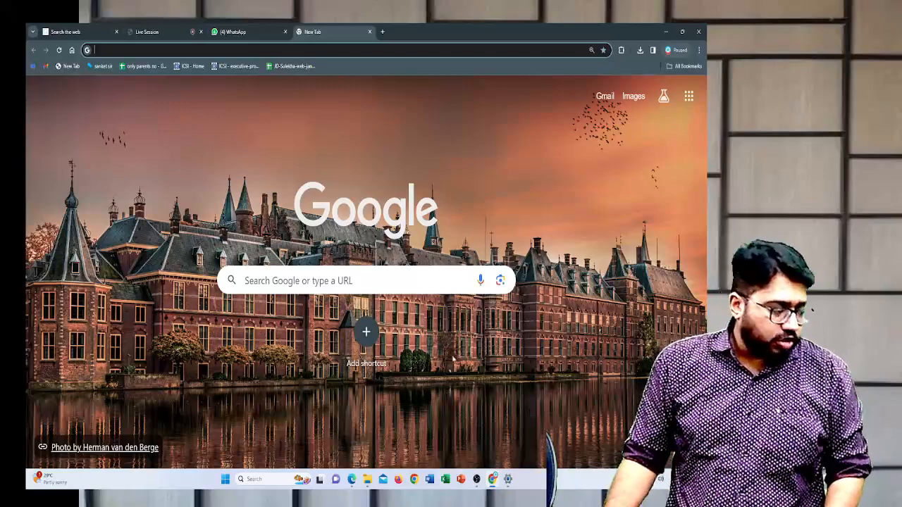
- Open the GST portal website at gst.gov.in
{"action": "left_click", "coordinate": [427, 287]}
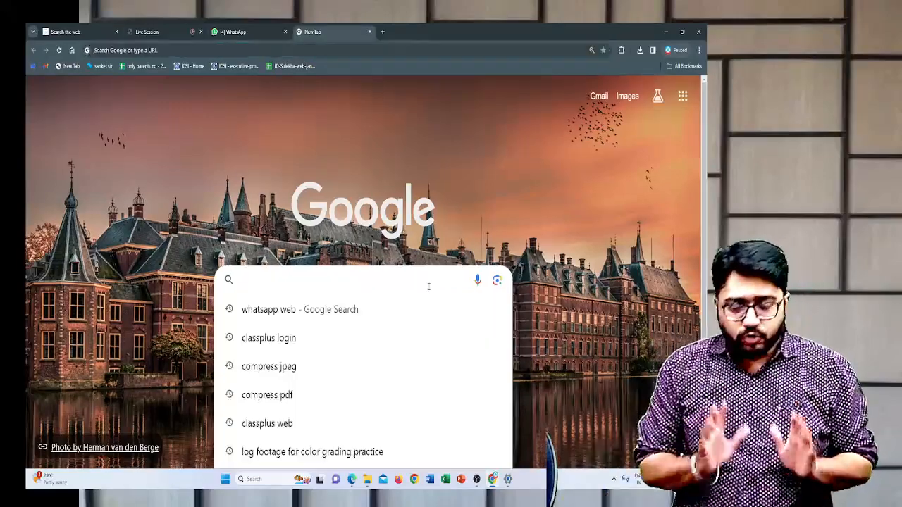
{"action": "type", "text": "GST"}
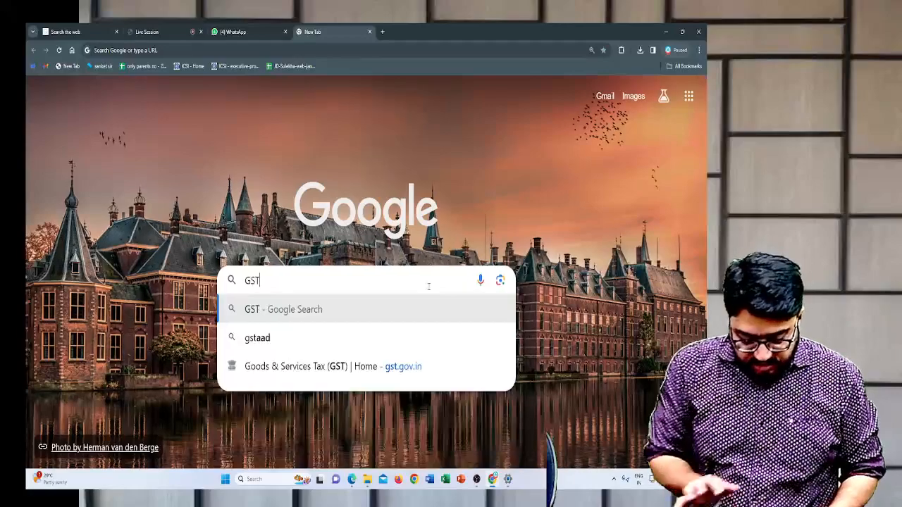
{"action": "type", "text": ".GOV"}
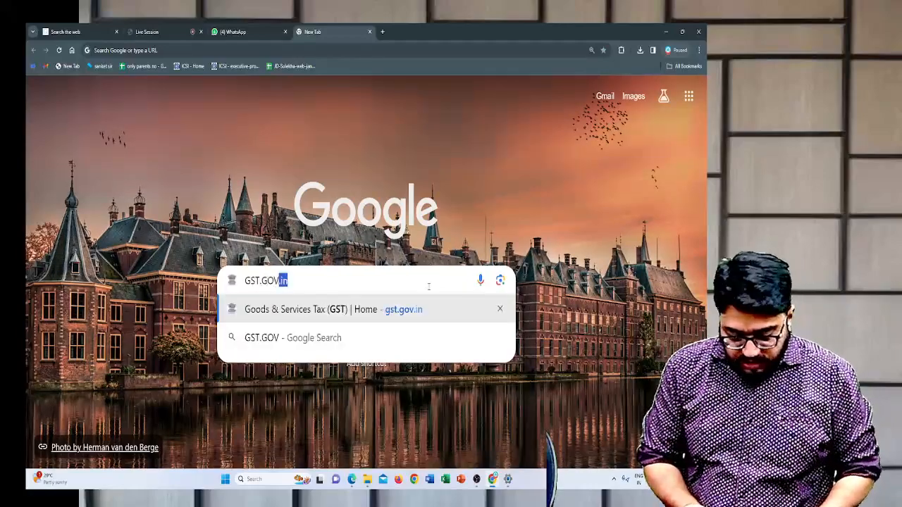
{"action": "type", "text": ".IN"}
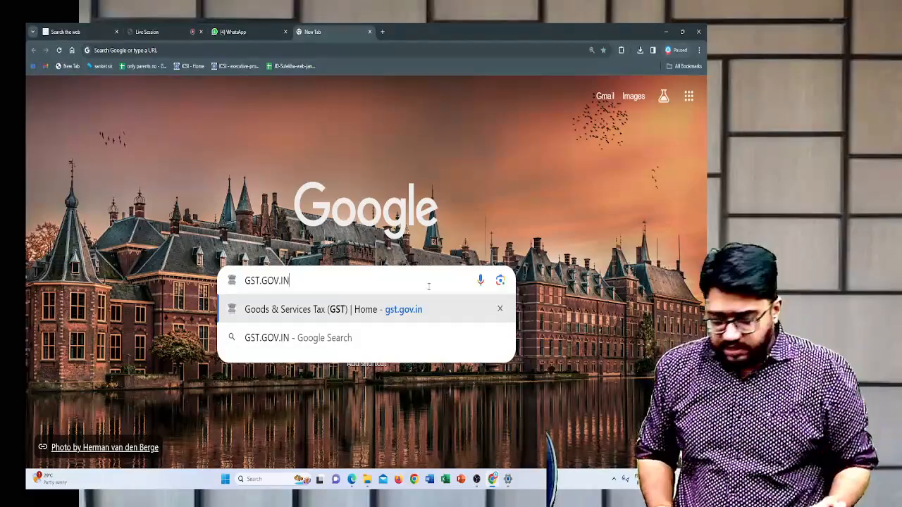
{"action": "key", "text": "Return"}
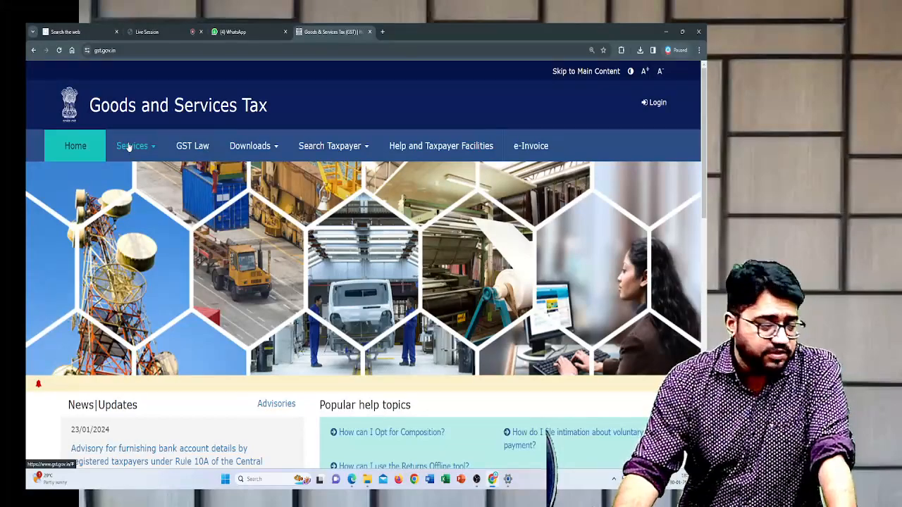
- Open the New Registration form from the portal's registration services
{"action": "left_click", "coordinate": [128, 145]}
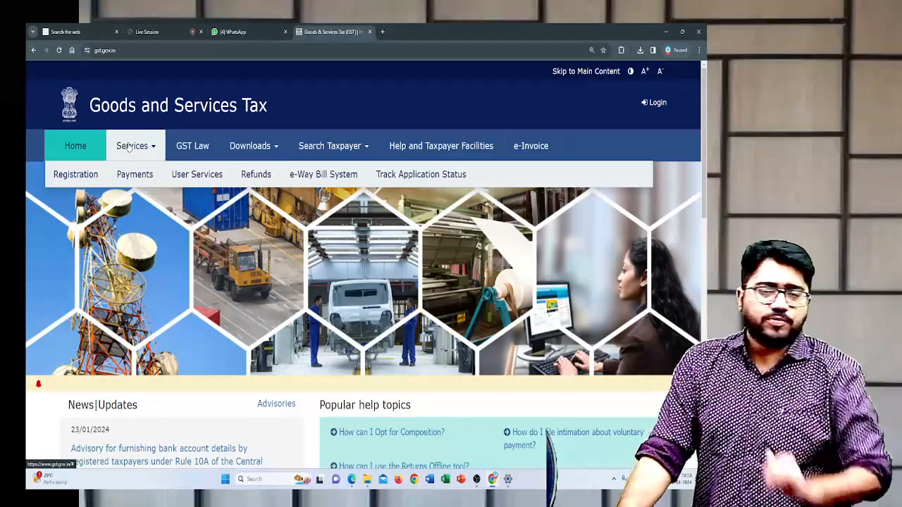
{"action": "mouse_move", "coordinate": [99, 176]}
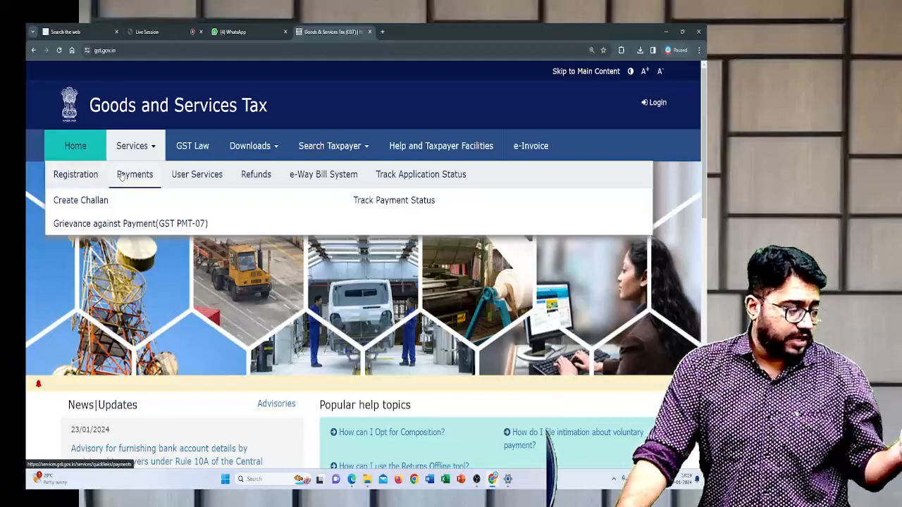
{"action": "mouse_move", "coordinate": [196, 180]}
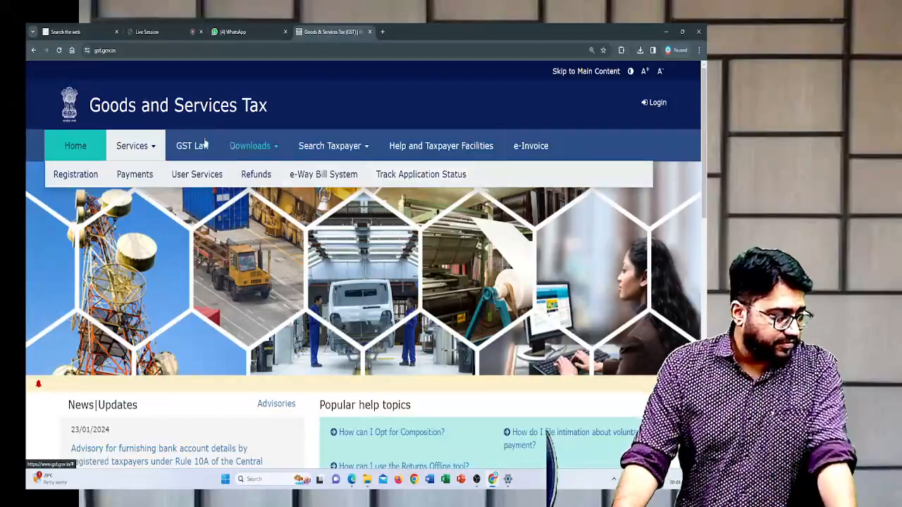
{"action": "mouse_move", "coordinate": [60, 181]}
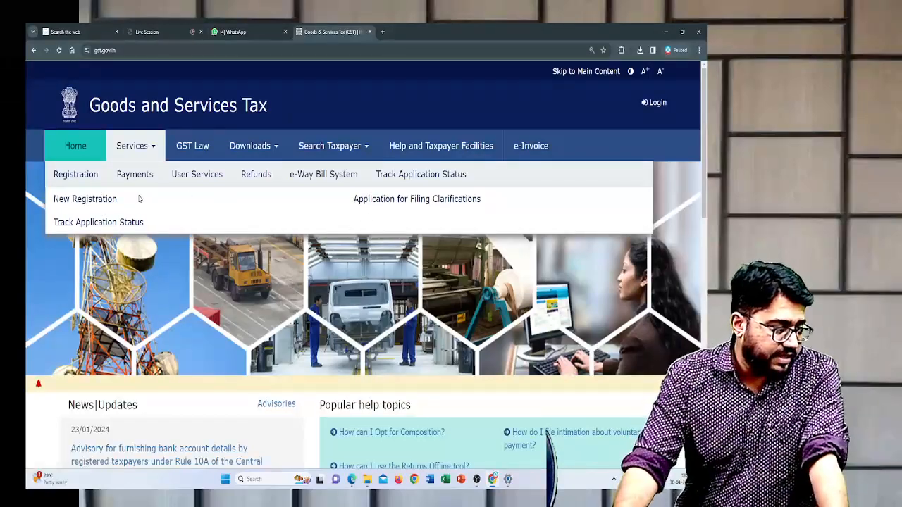
{"action": "left_click", "coordinate": [113, 203]}
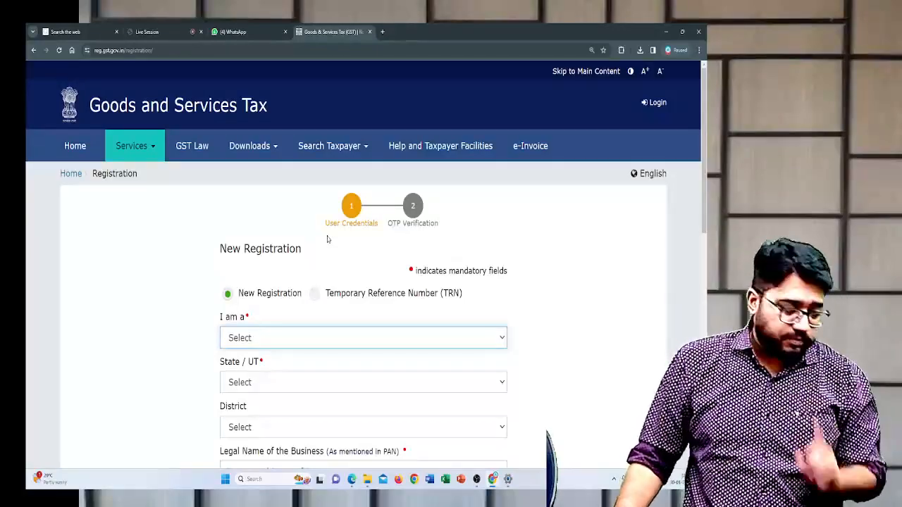
- Review the New Registration form from its applicant type to its mobile number field, and compare it with the Temporary Reference Number (TRN) option
{"action": "scroll", "coordinate": [327, 239], "scroll_direction": "down", "scroll_amount": 3}
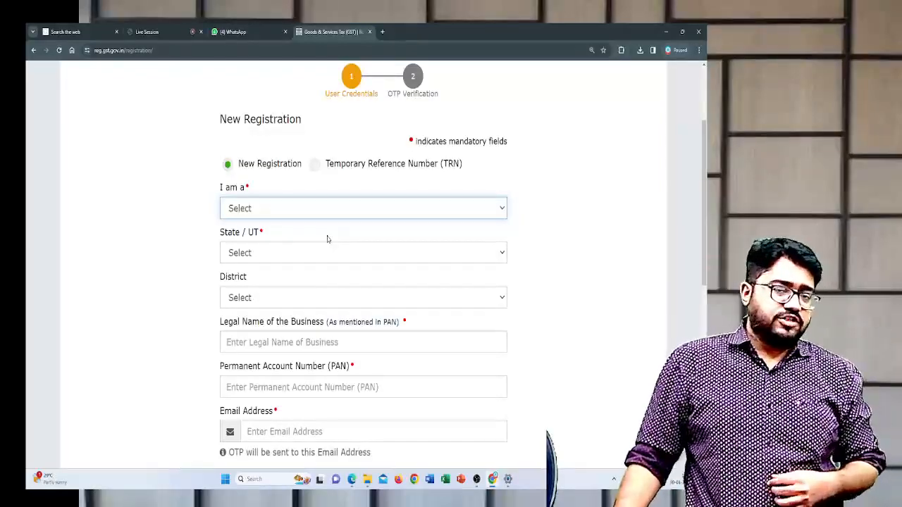
{"action": "scroll", "coordinate": [328, 239], "scroll_direction": "up", "scroll_amount": 2}
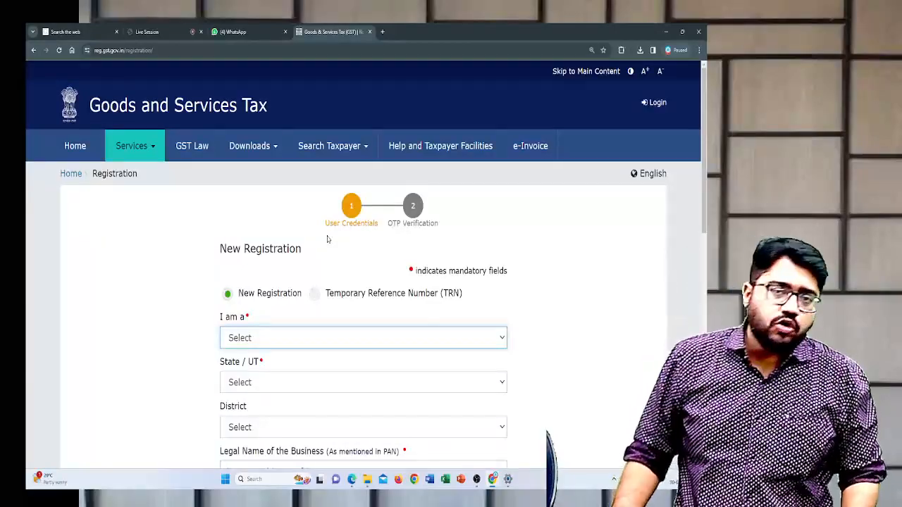
{"action": "scroll", "coordinate": [327, 240], "scroll_direction": "down", "scroll_amount": 2}
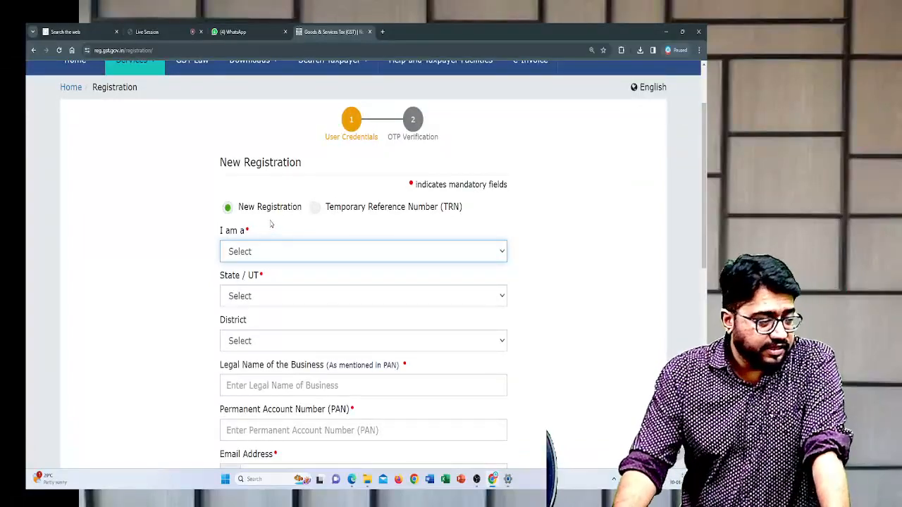
{"action": "left_click", "coordinate": [317, 214]}
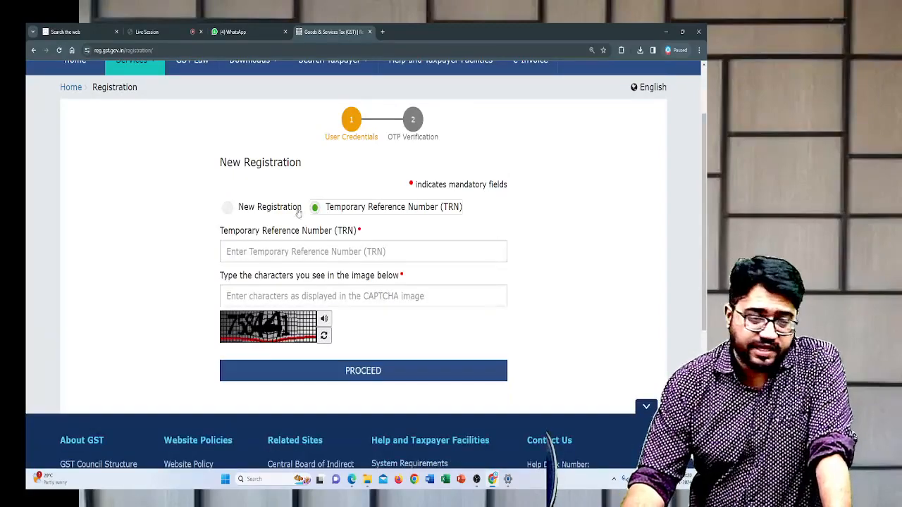
{"action": "left_click", "coordinate": [230, 209]}
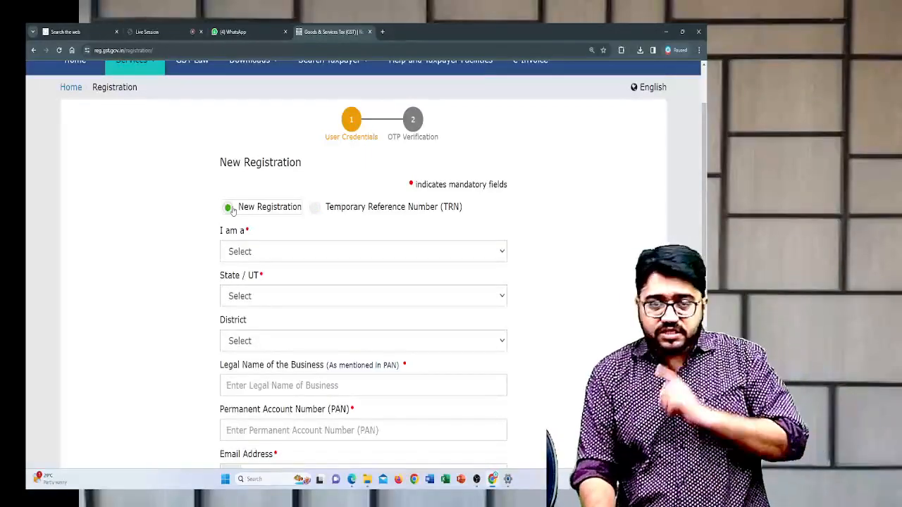
{"action": "scroll", "coordinate": [233, 210], "scroll_direction": "down", "scroll_amount": 5}
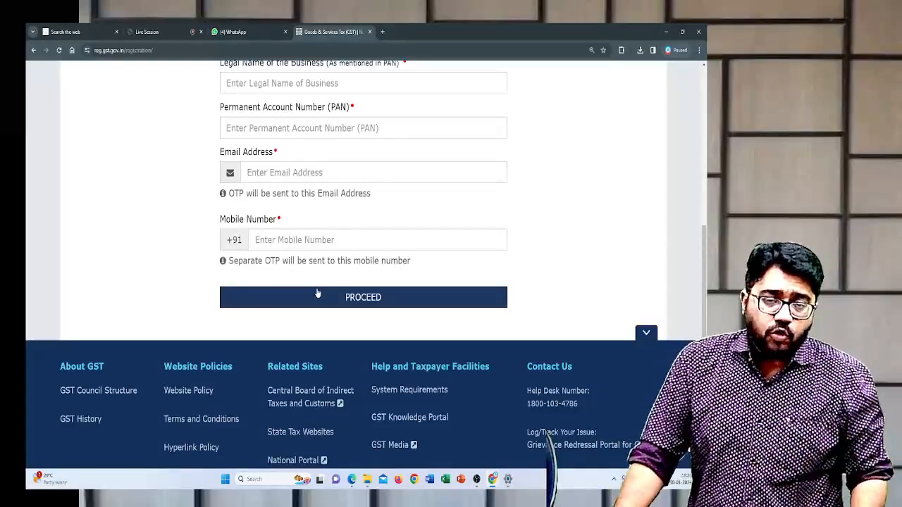
{"action": "left_click", "coordinate": [317, 296]}
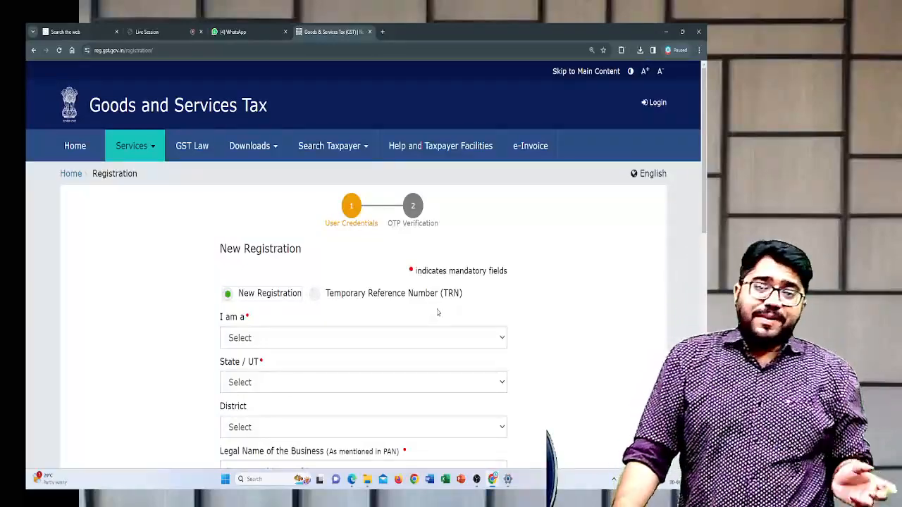
- Examine the TRN and CAPTCHA fields of the Temporary Reference Number option, and return to New Registration
{"action": "left_click", "coordinate": [316, 295]}
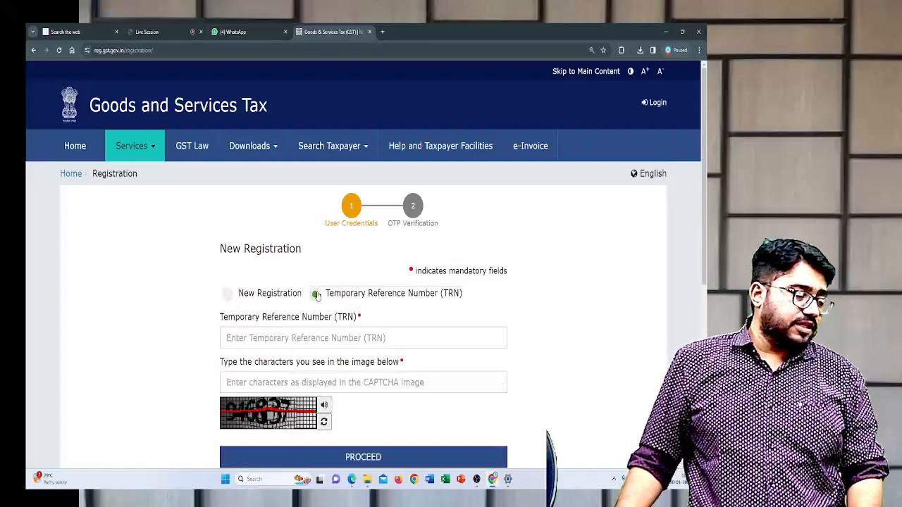
{"action": "scroll", "coordinate": [316, 295], "scroll_direction": "down", "scroll_amount": 1}
{"action": "left_click", "coordinate": [318, 287]}
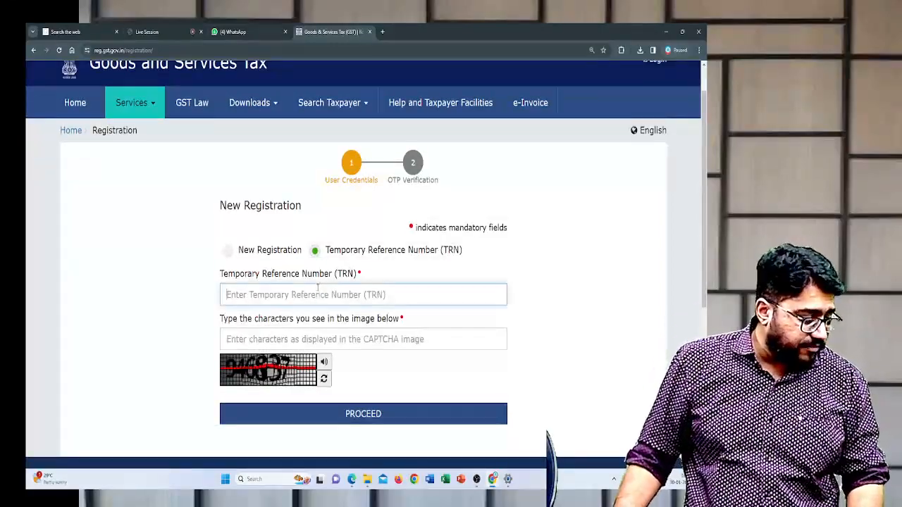
{"action": "left_click", "coordinate": [329, 339]}
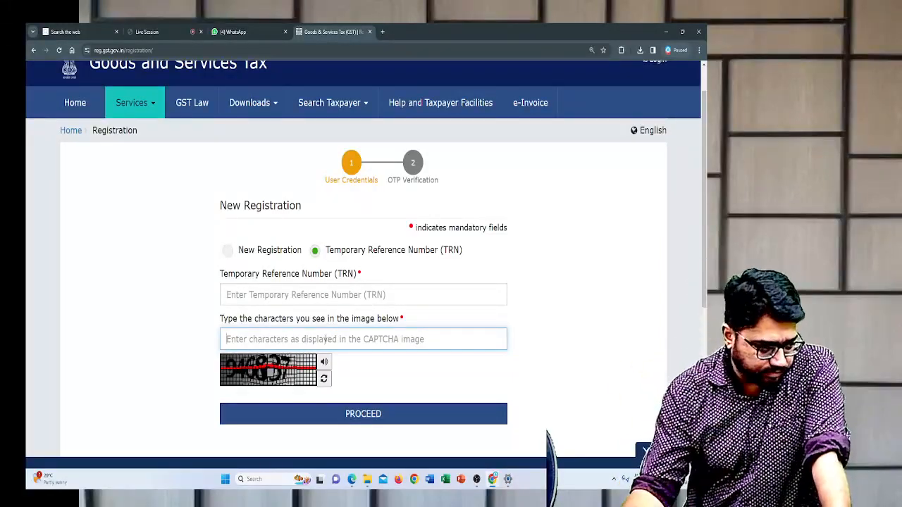
{"action": "left_click", "coordinate": [228, 250]}
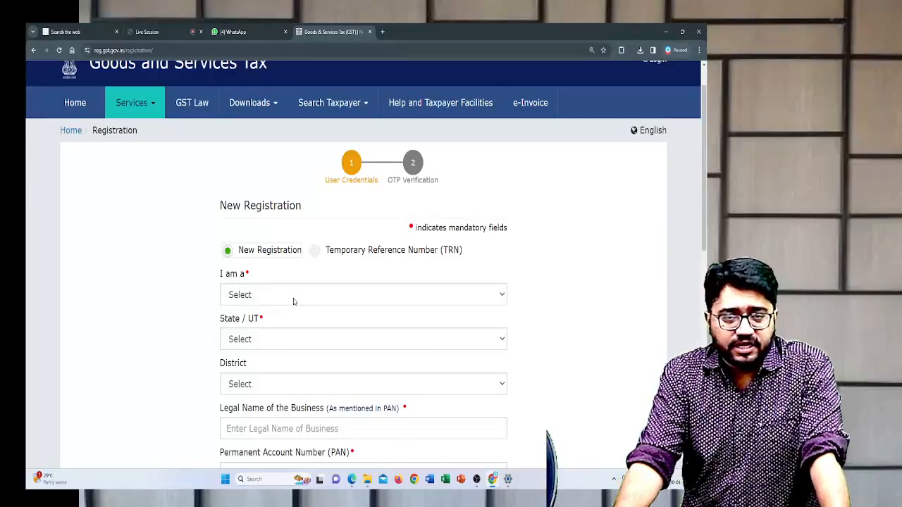
- Set the applicant type of the new registration to Taxpayer
{"action": "scroll", "coordinate": [294, 301], "scroll_direction": "down", "scroll_amount": 2}
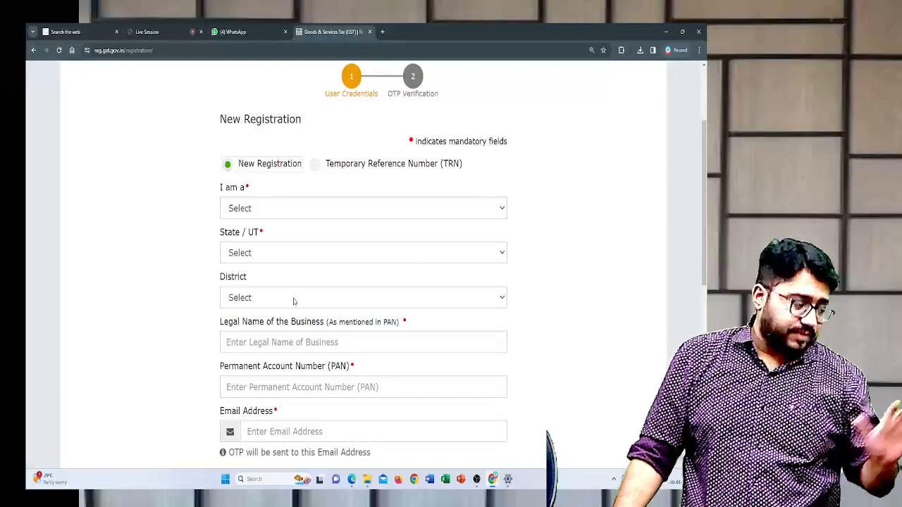
{"action": "scroll", "coordinate": [294, 301], "scroll_direction": "down", "scroll_amount": 1}
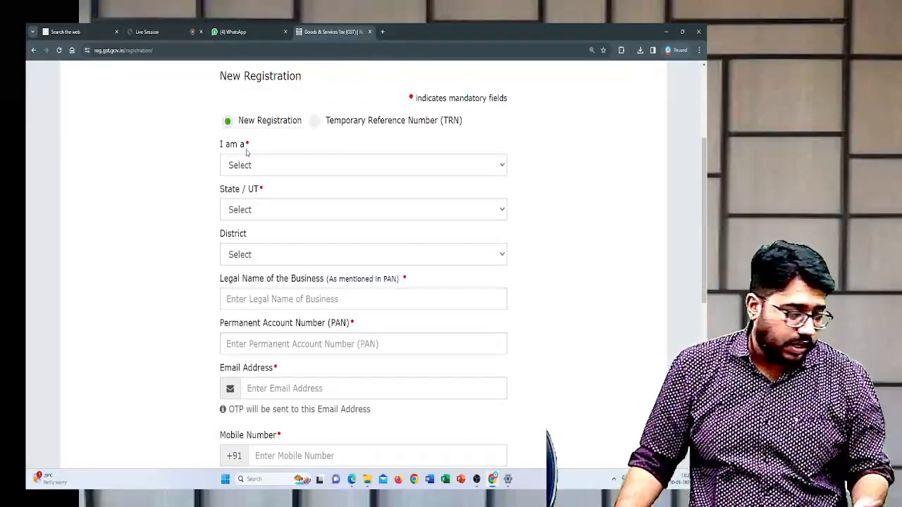
{"action": "left_click", "coordinate": [251, 165]}
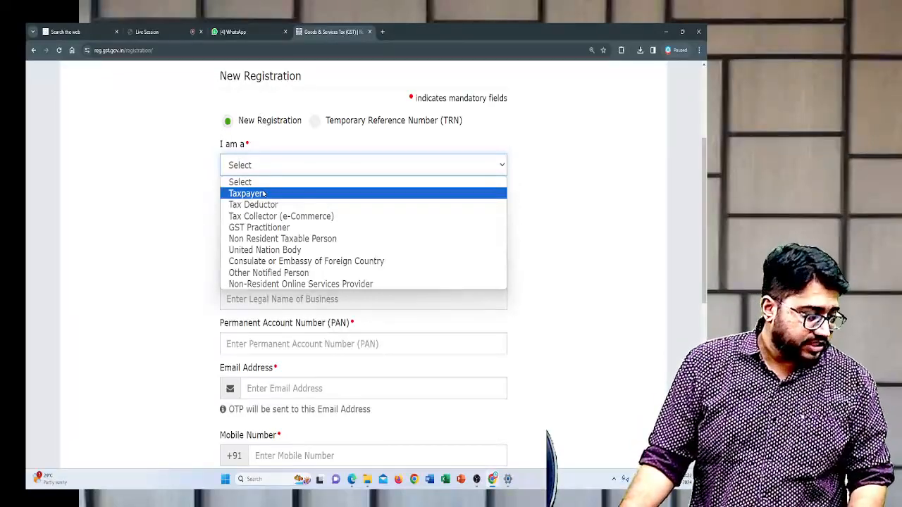
{"action": "left_click", "coordinate": [263, 194]}
- Set the State / UT to Maharashtra and the district to Pune
{"action": "left_click", "coordinate": [277, 211]}
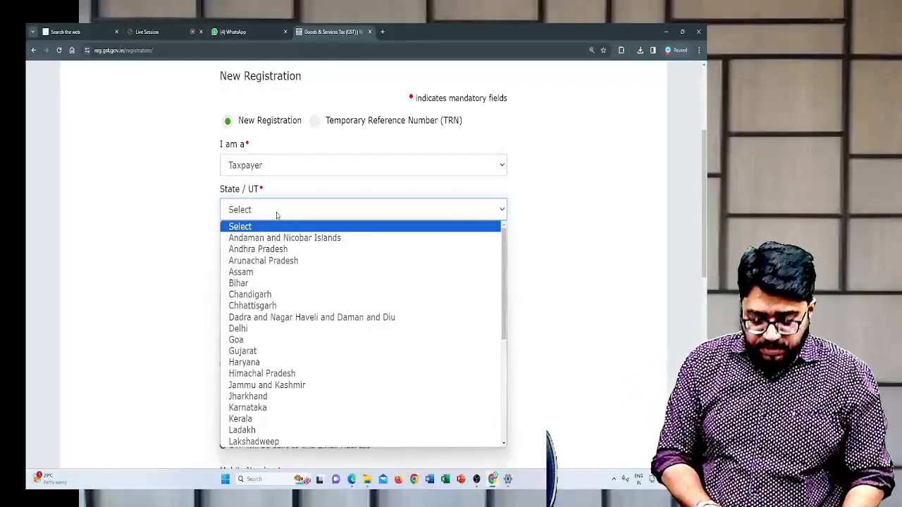
{"action": "key", "text": "m"}
{"action": "key", "text": "m"}
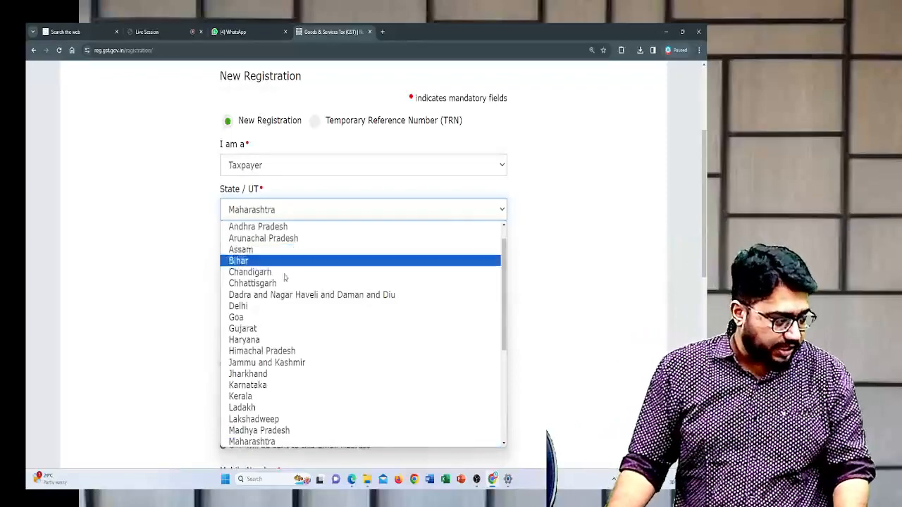
{"action": "left_click", "coordinate": [305, 442]}
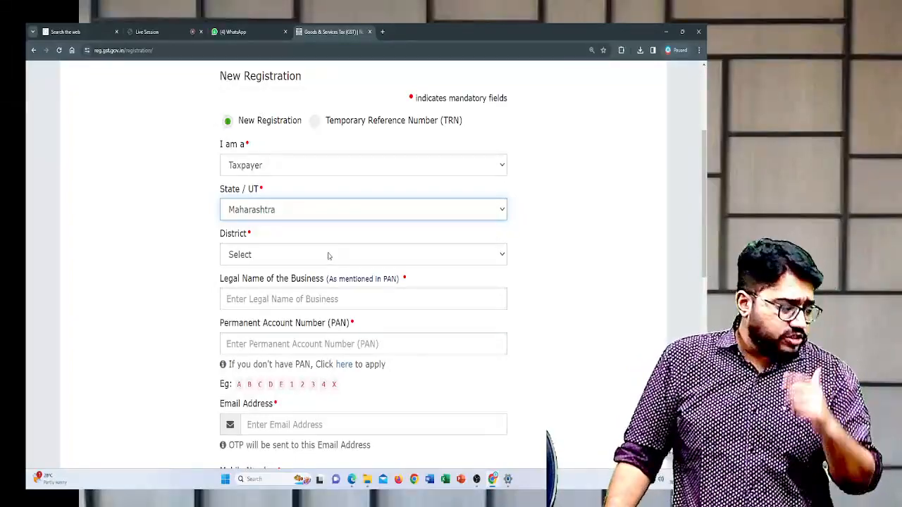
{"action": "left_click", "coordinate": [328, 255]}
{"action": "type", "text": "pu"}
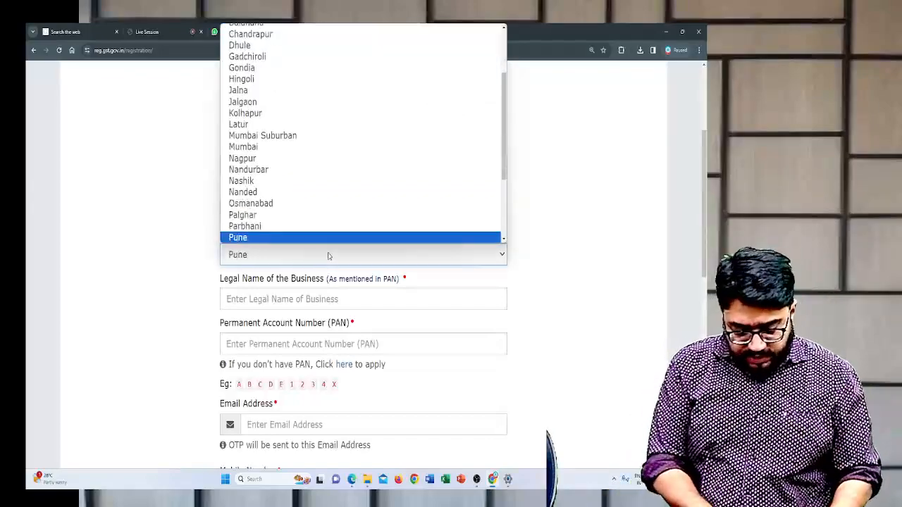
{"action": "key", "text": "Return"}
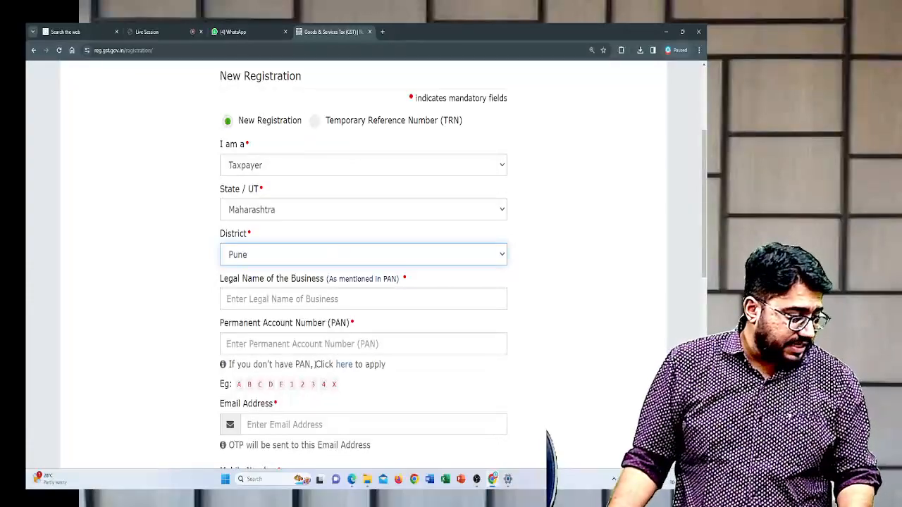
- Enter the owner's full name as the legal name of the business, as mentioned in the PAN
{"action": "left_click", "coordinate": [328, 301]}
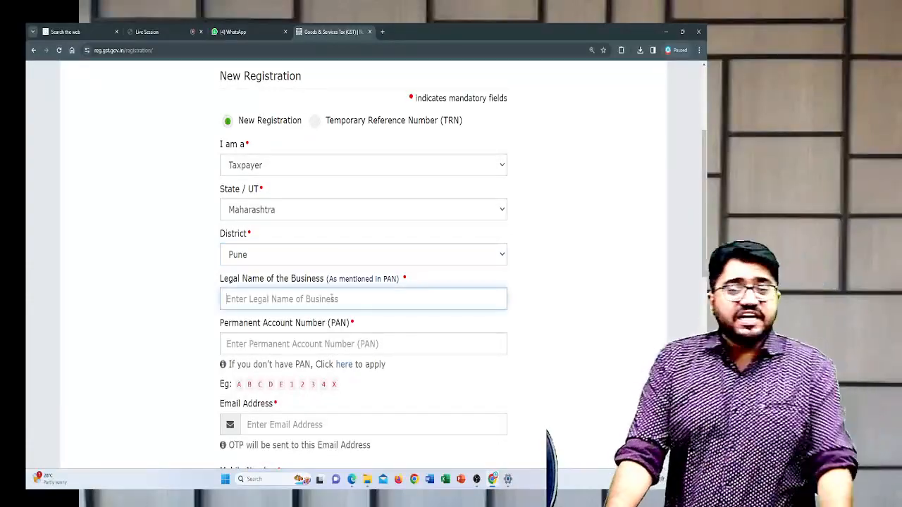
{"action": "left_click_drag", "start_coordinate": [328, 279], "coordinate": [402, 280]}
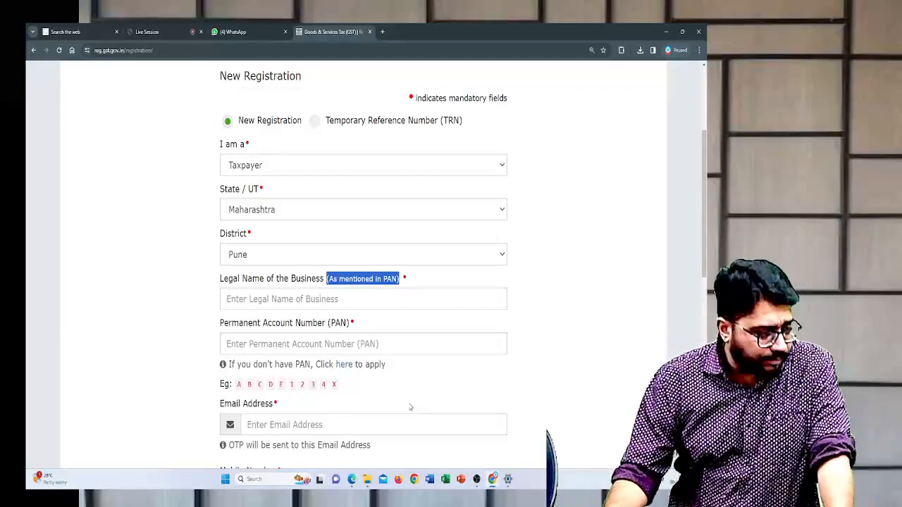
{"action": "left_click", "coordinate": [406, 303]}
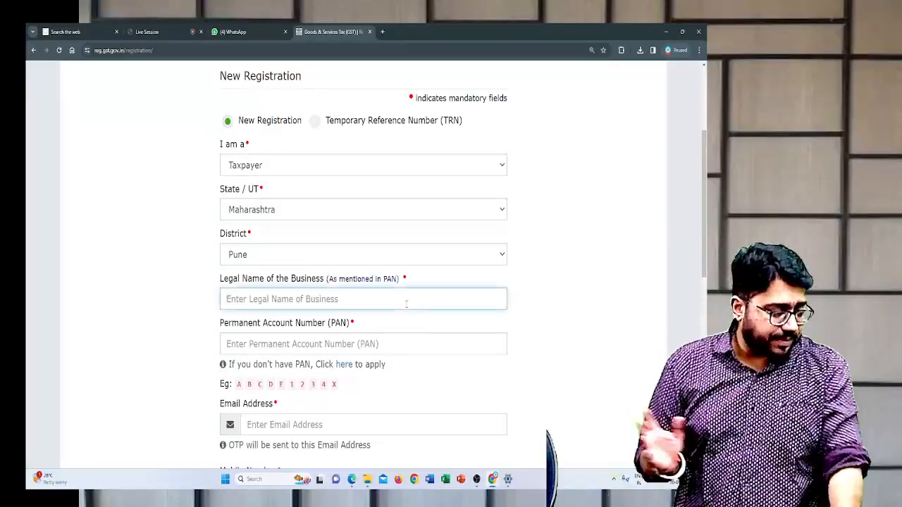
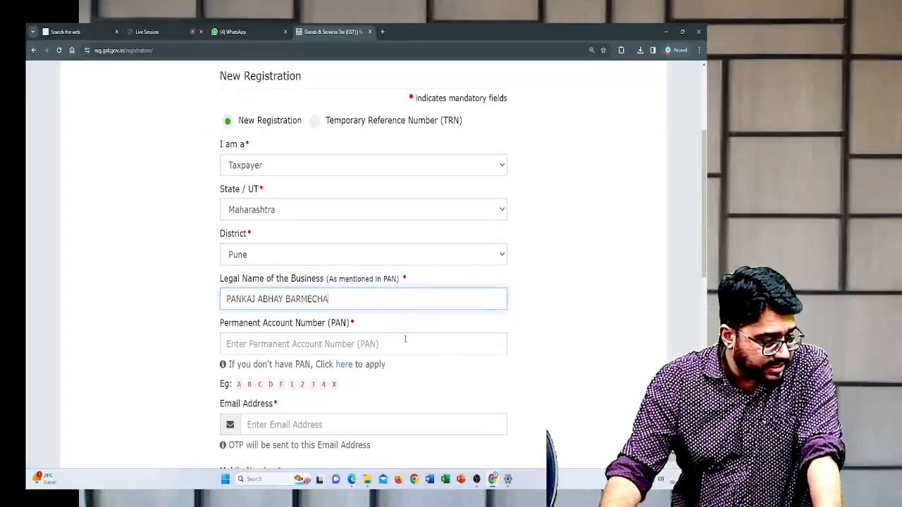
- Enter the applicant's Permanent Account Number (PAN) in the new registration form
{"action": "left_click", "coordinate": [405, 341]}
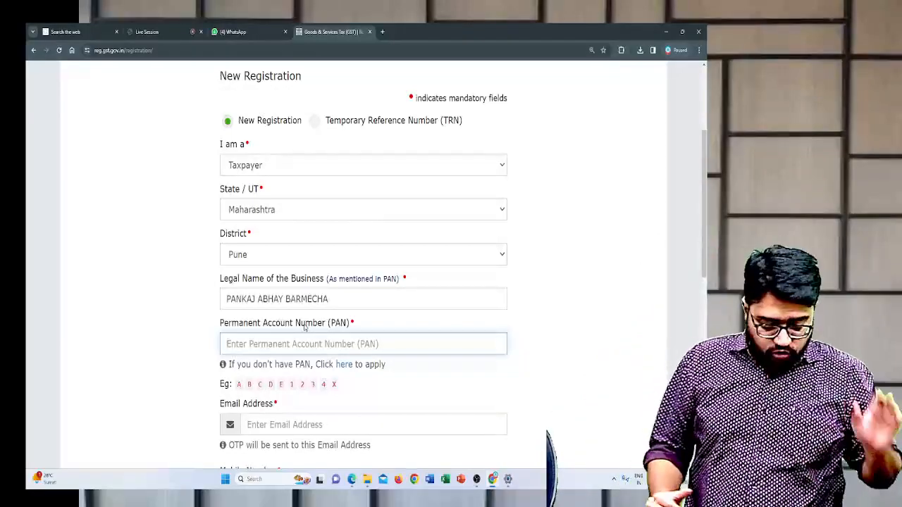
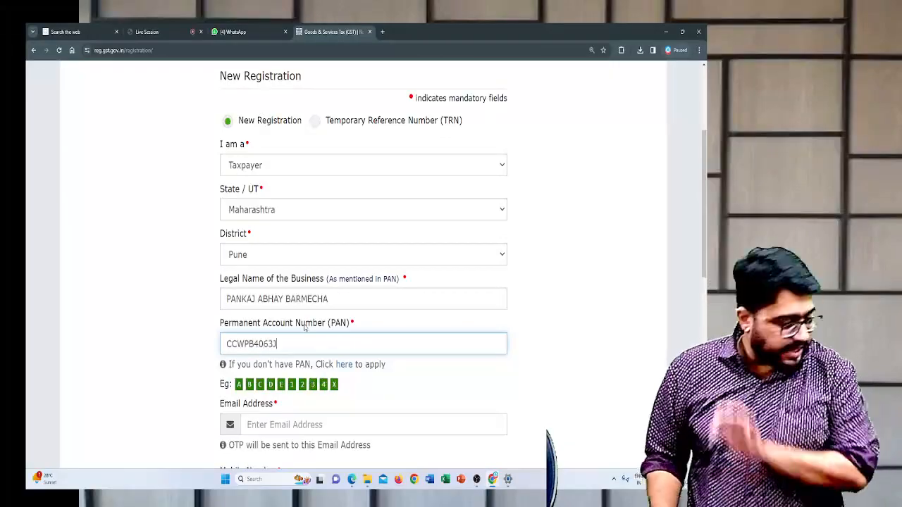
- Fill in the applicant's e-mail address for receiving the email OTP
{"action": "scroll", "coordinate": [304, 327], "scroll_direction": "down", "scroll_amount": 3}
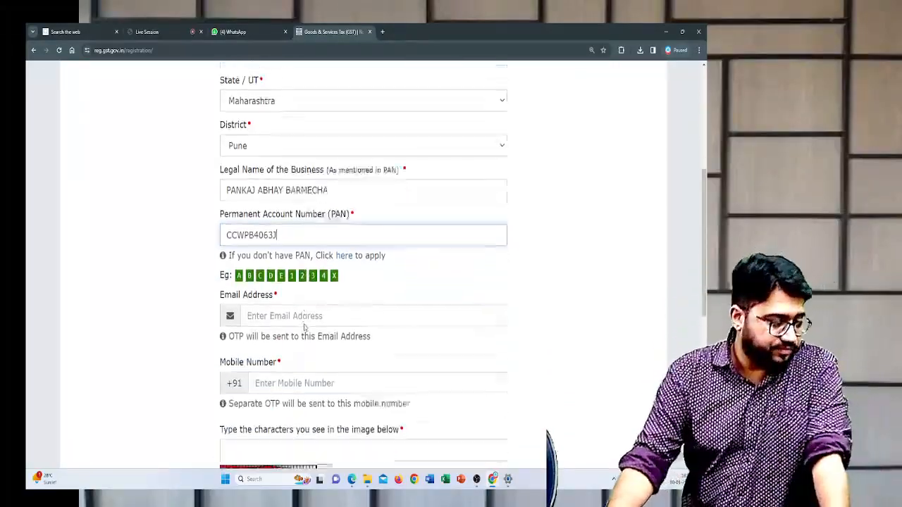
{"action": "left_click", "coordinate": [340, 247]}
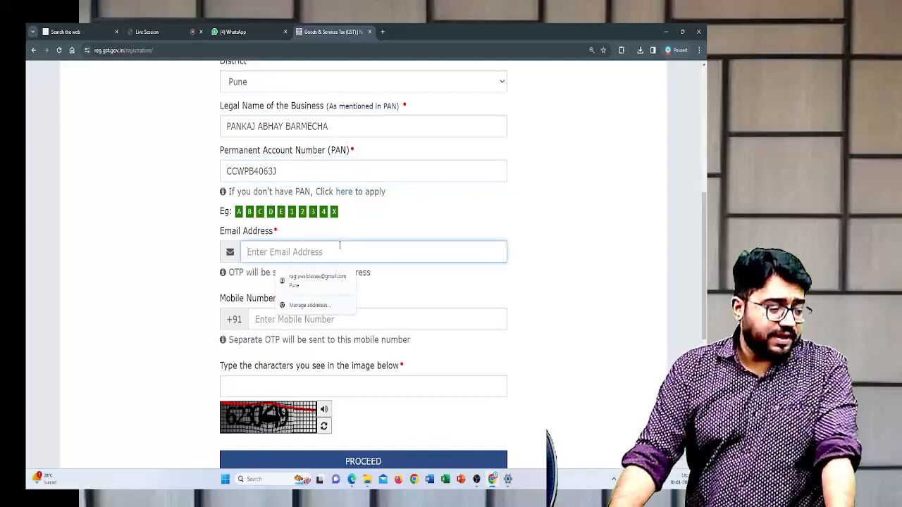
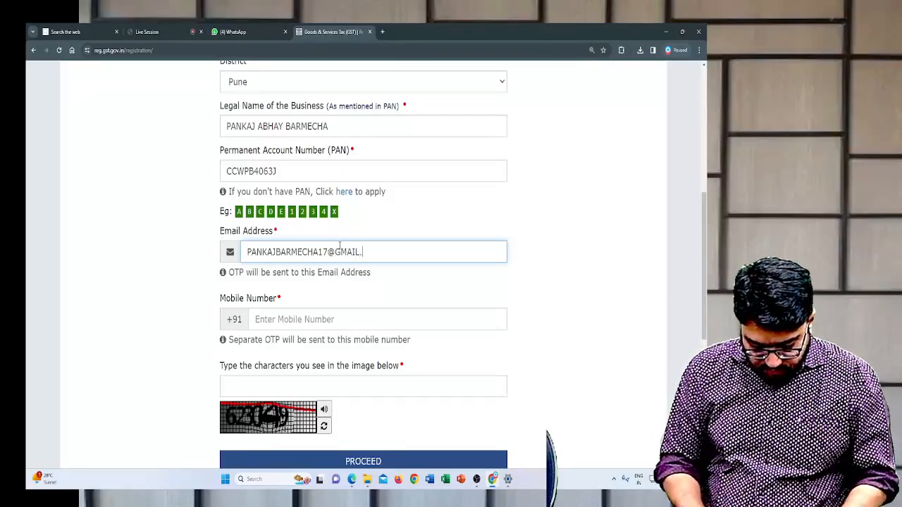
- Fill in the applicant's mobile number for receiving the separate mobile OTP
{"action": "key", "text": "Tab"}
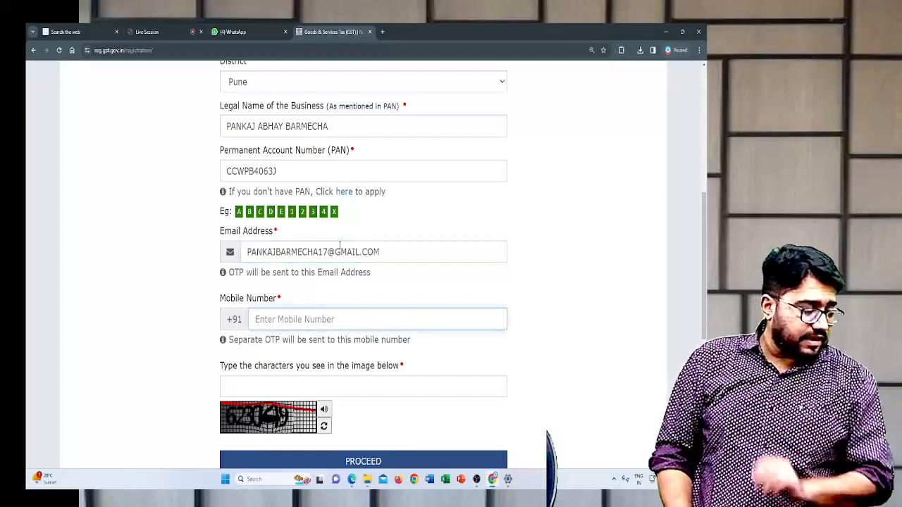
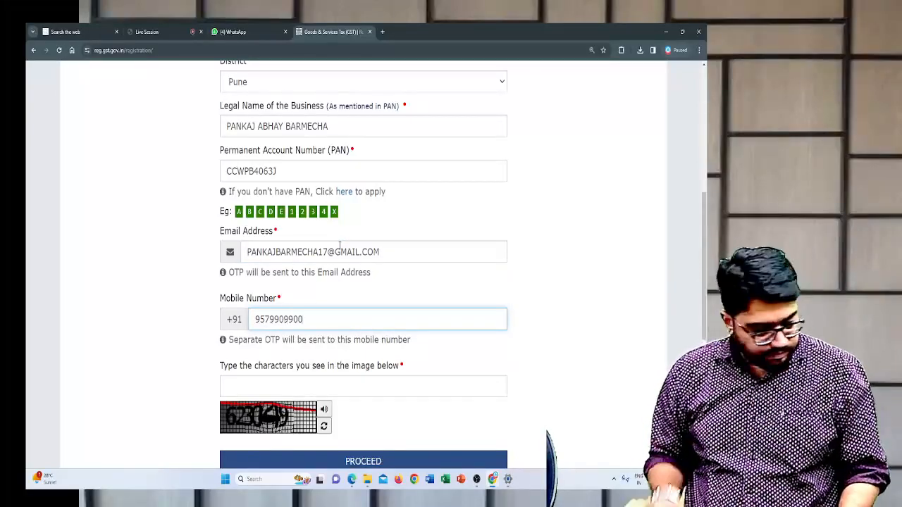
- Enter the CAPTCHA characters shown in the image and submit the new registration details
{"action": "left_click", "coordinate": [279, 382]}
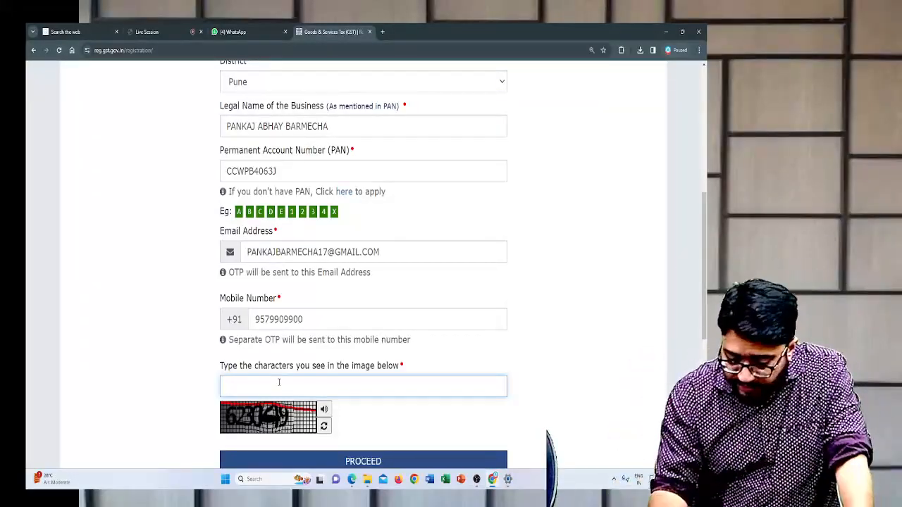
{"action": "type", "text": "623049"}
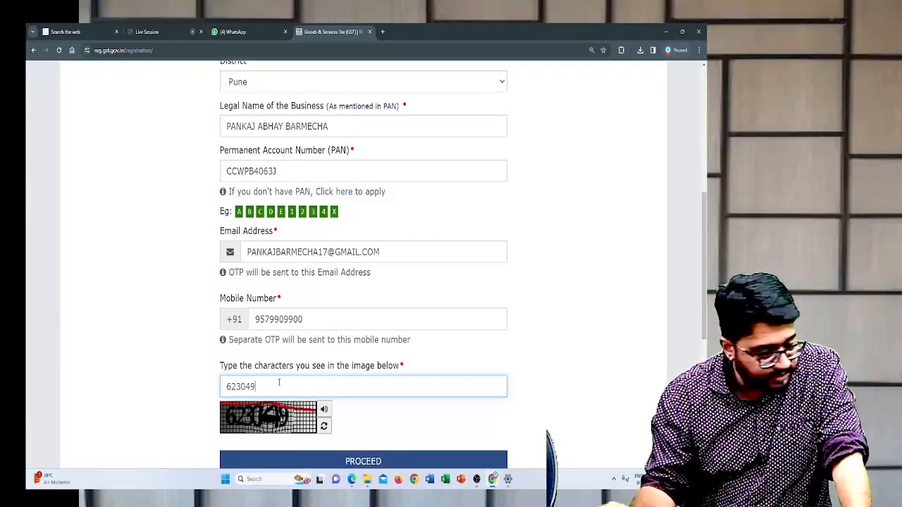
{"action": "scroll", "coordinate": [350, 462], "scroll_direction": "down", "scroll_amount": 2}
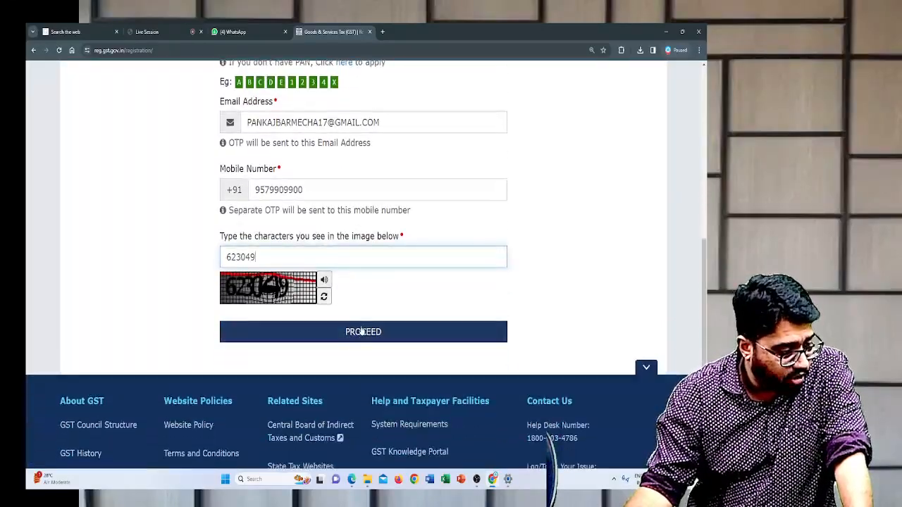
{"action": "left_click", "coordinate": [361, 330]}
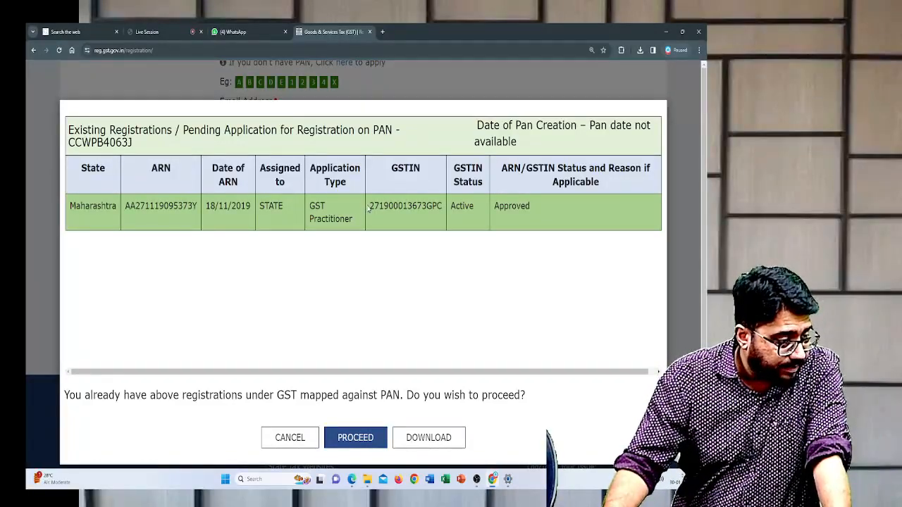
- Review the GSTIN and status of the existing registrations on the PAN, and proceed with the new application
{"action": "left_click_drag", "start_coordinate": [366, 209], "coordinate": [443, 208]}
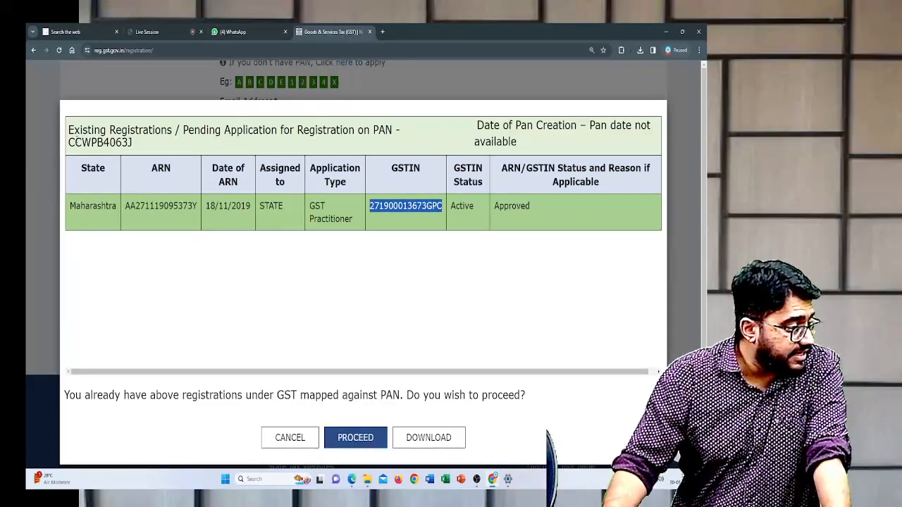
{"action": "left_click_drag", "start_coordinate": [70, 140], "coordinate": [133, 143]}
{"action": "left_click_drag", "start_coordinate": [68, 137], "coordinate": [202, 142]}
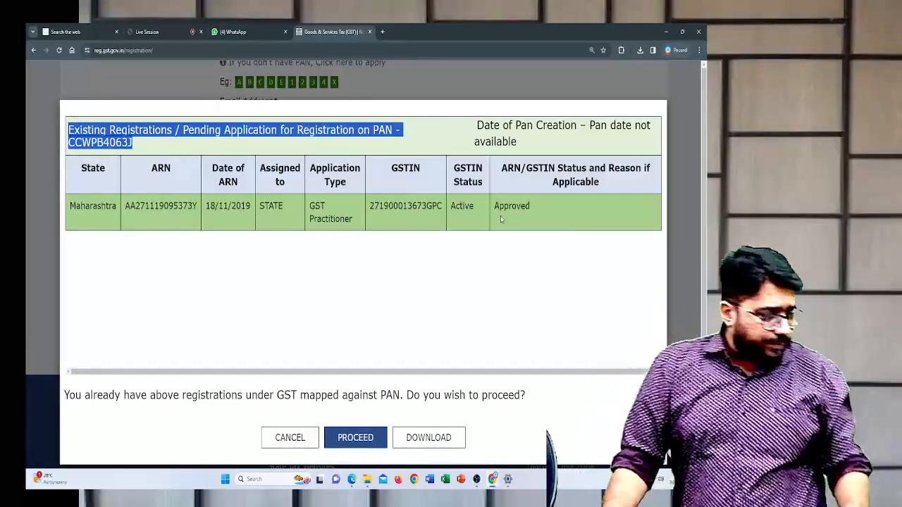
{"action": "left_click_drag", "start_coordinate": [530, 205], "coordinate": [451, 208]}
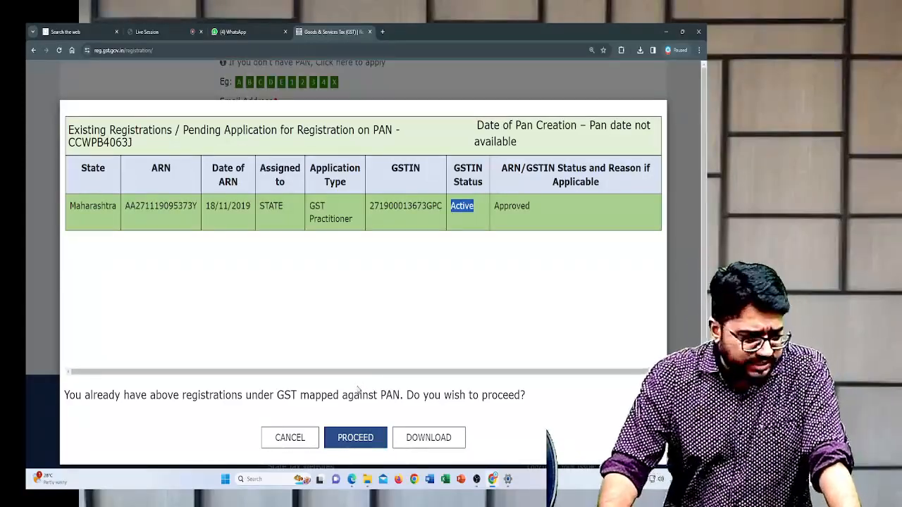
{"action": "left_click", "coordinate": [356, 436]}
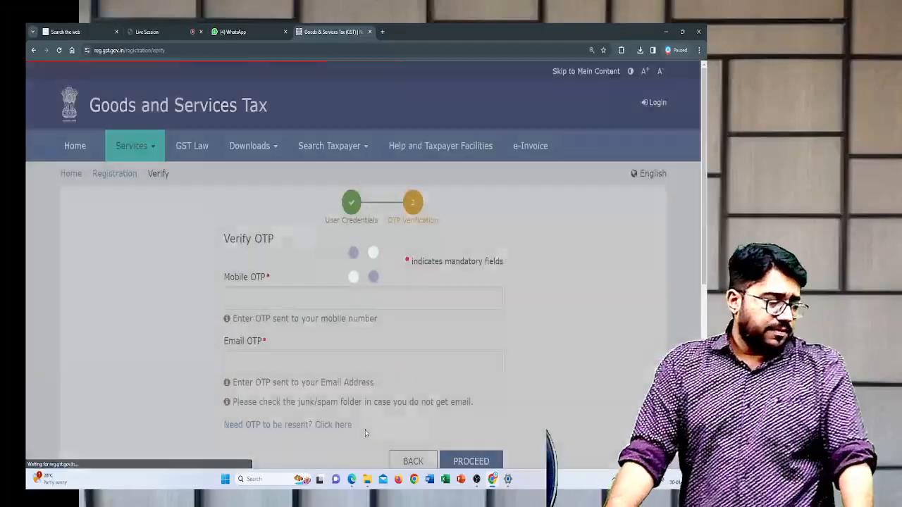
- Enter the OTP received on the mobile number in the Mobile OTP field of Verify OTP
{"action": "scroll", "coordinate": [300, 354], "scroll_direction": "down", "scroll_amount": 2}
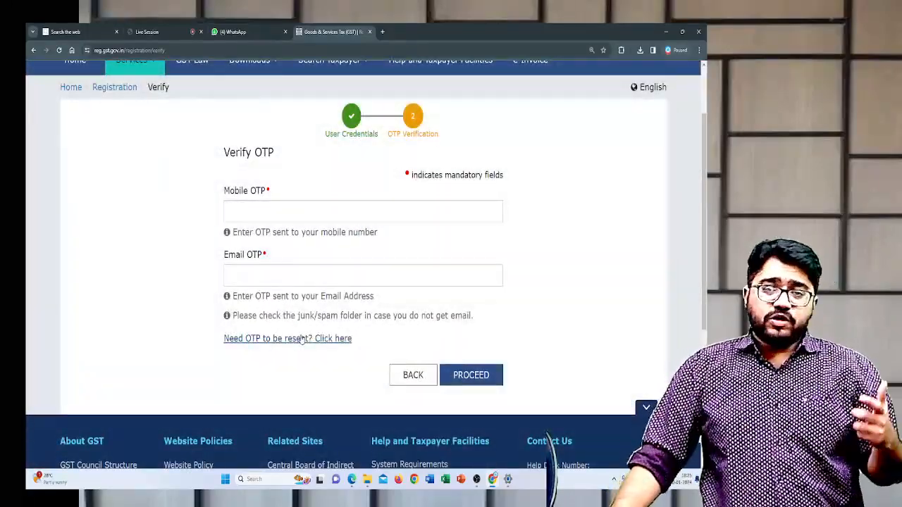
{"action": "left_click_drag", "start_coordinate": [219, 192], "coordinate": [276, 185]}
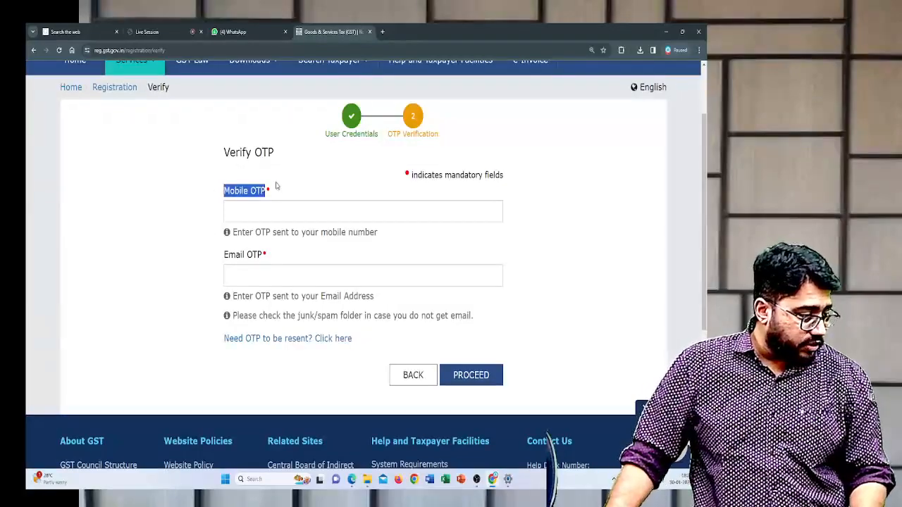
{"action": "left_click_drag", "start_coordinate": [217, 258], "coordinate": [265, 256]}
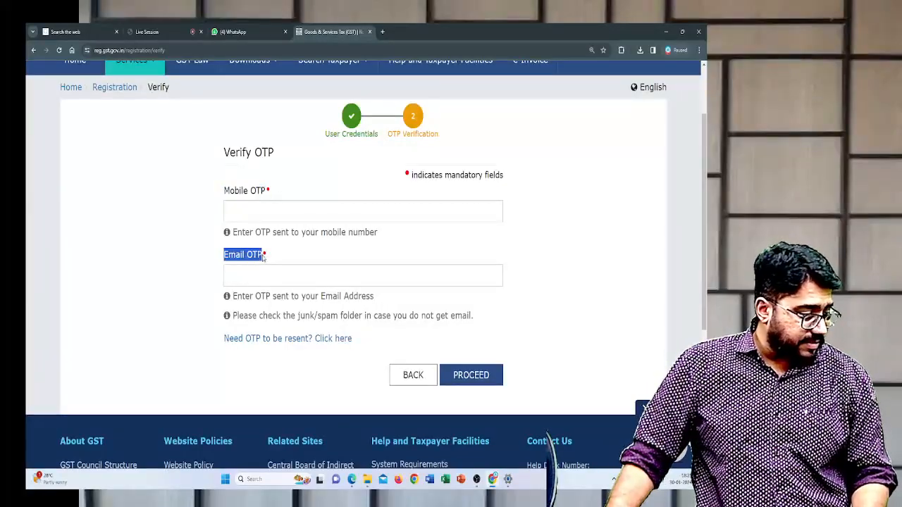
{"action": "left_click", "coordinate": [278, 214]}
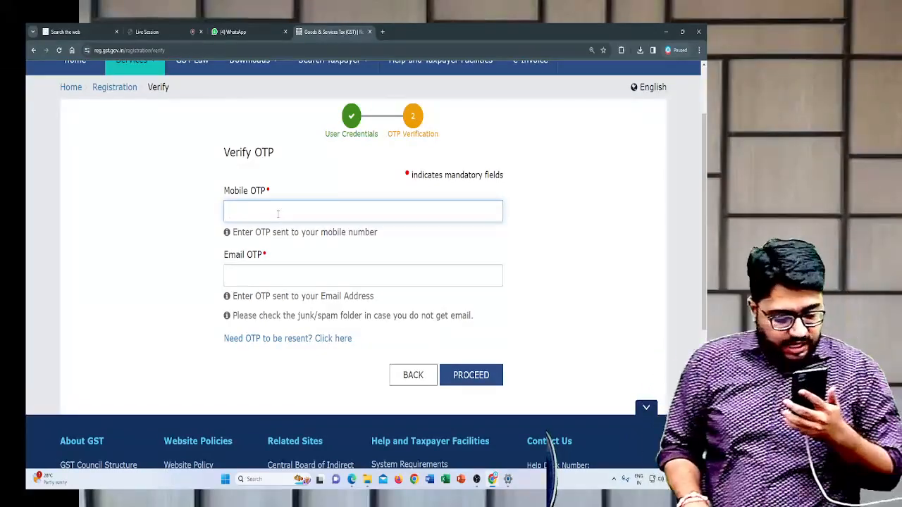
{"action": "type", "text": "••"}
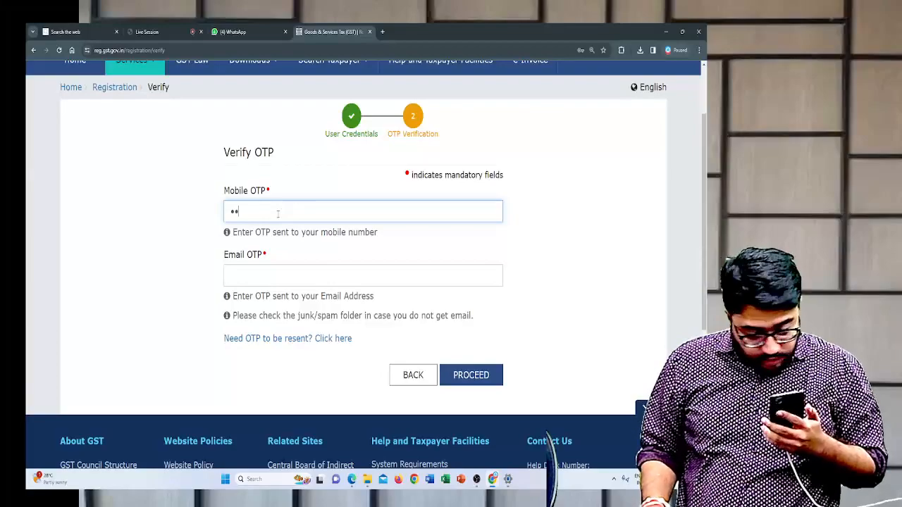
{"action": "type", "text": "••••"}
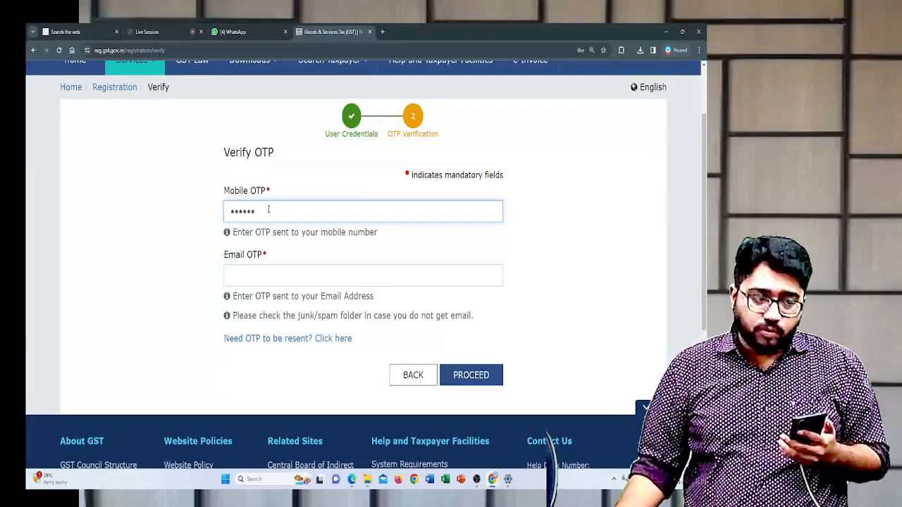
- Enter the OTP received by e-mail in the Email OTP field and submit both codes for verification
{"action": "left_click", "coordinate": [272, 275]}
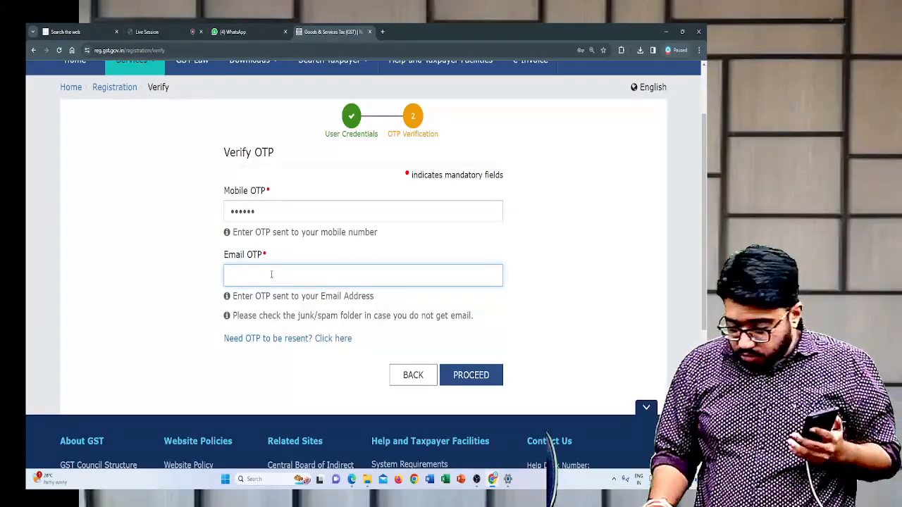
{"action": "type", "text": "••••••"}
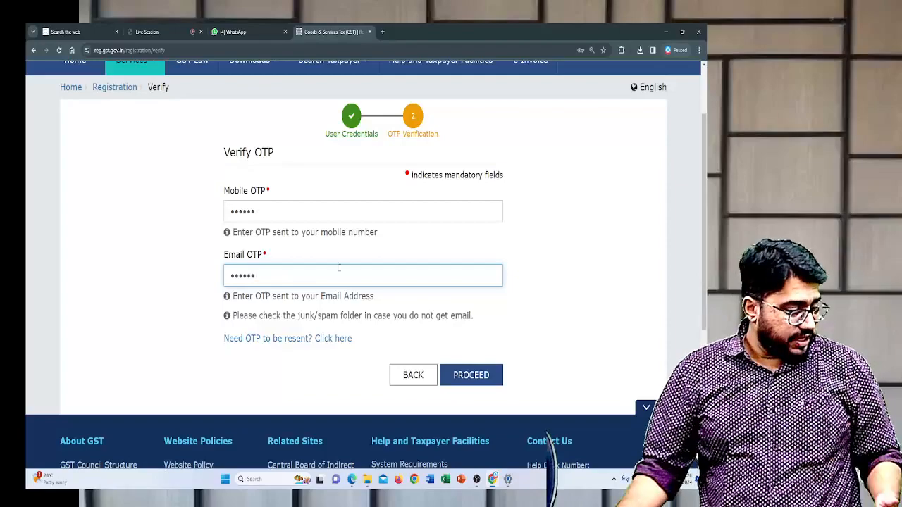
{"action": "left_click", "coordinate": [468, 375]}
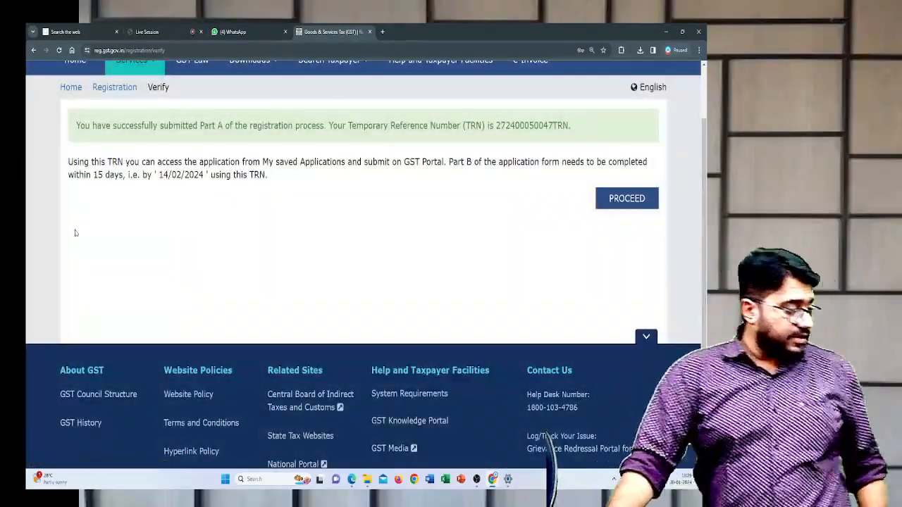
- Examine the Part A submission message, the Temporary Reference Number and the deadline for completing Part B
{"action": "left_click_drag", "start_coordinate": [76, 126], "coordinate": [324, 136]}
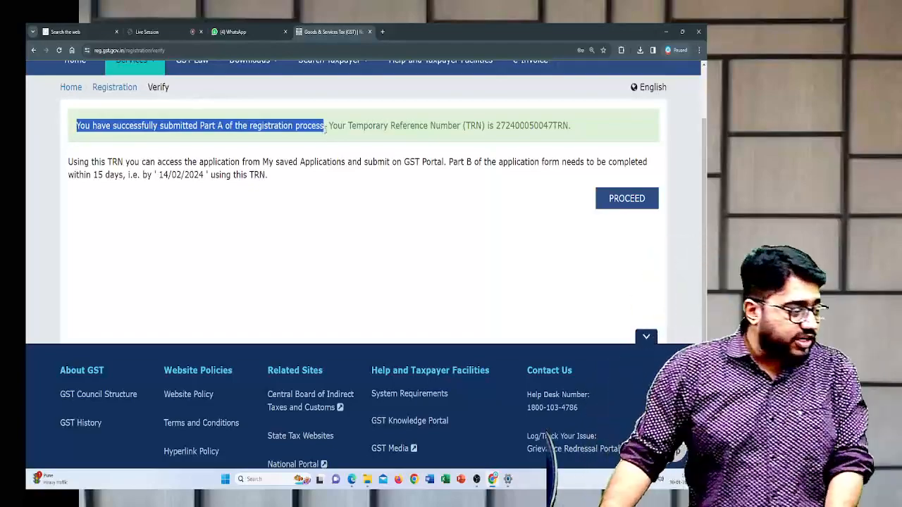
{"action": "left_click_drag", "start_coordinate": [329, 125], "coordinate": [576, 132]}
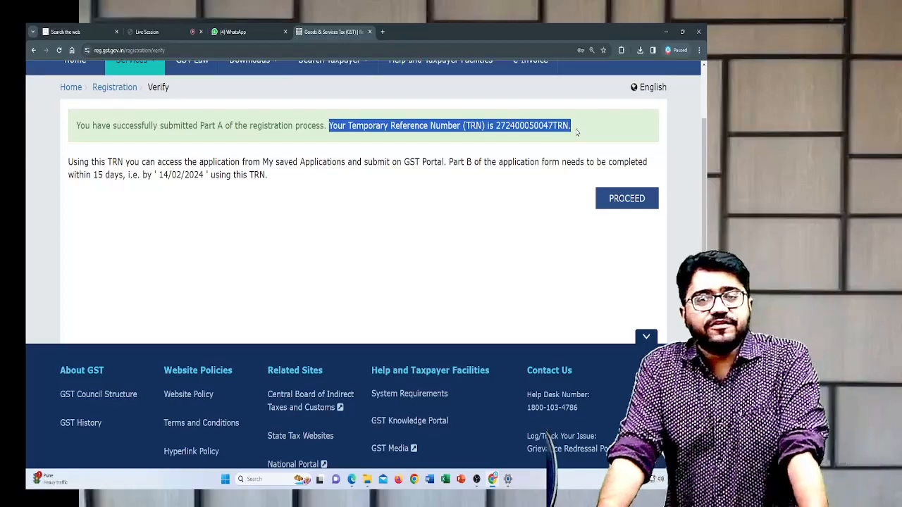
{"action": "left_click", "coordinate": [585, 129]}
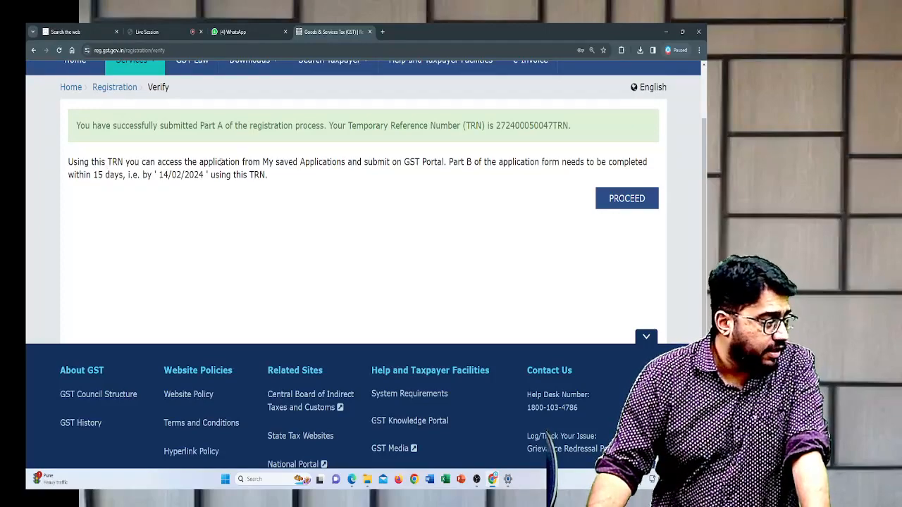
{"action": "left_click_drag", "start_coordinate": [214, 163], "coordinate": [490, 173]}
{"action": "left_click", "coordinate": [488, 196]}
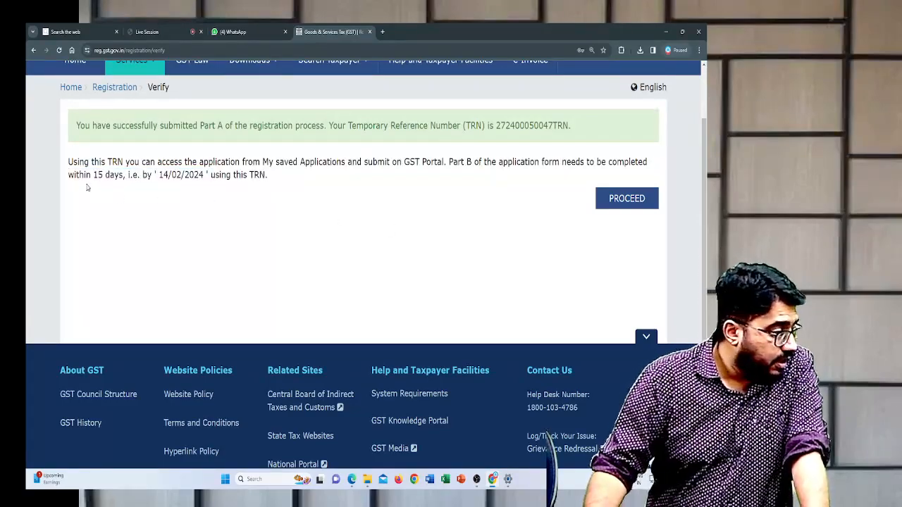
{"action": "left_click_drag", "start_coordinate": [71, 174], "coordinate": [206, 174]}
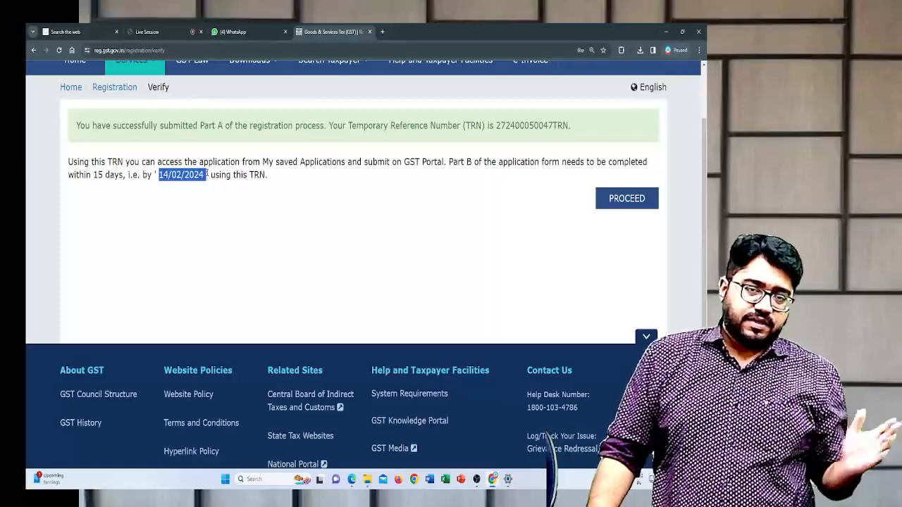
{"action": "left_click", "coordinate": [213, 214]}
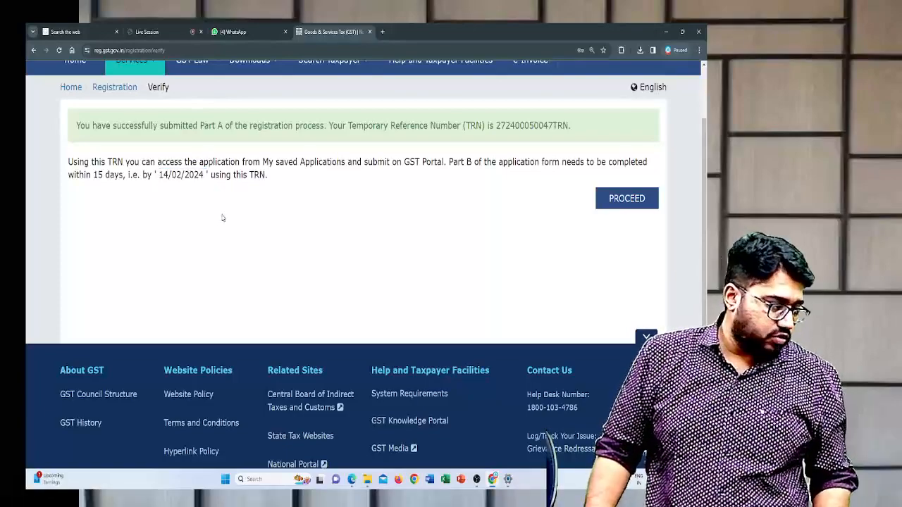
- Proceed from the Part A confirmation to the registration page and choose the Temporary Reference Number (TRN) option
{"action": "left_click", "coordinate": [608, 199]}
{"action": "scroll", "coordinate": [363, 301], "scroll_direction": "down", "scroll_amount": 2}
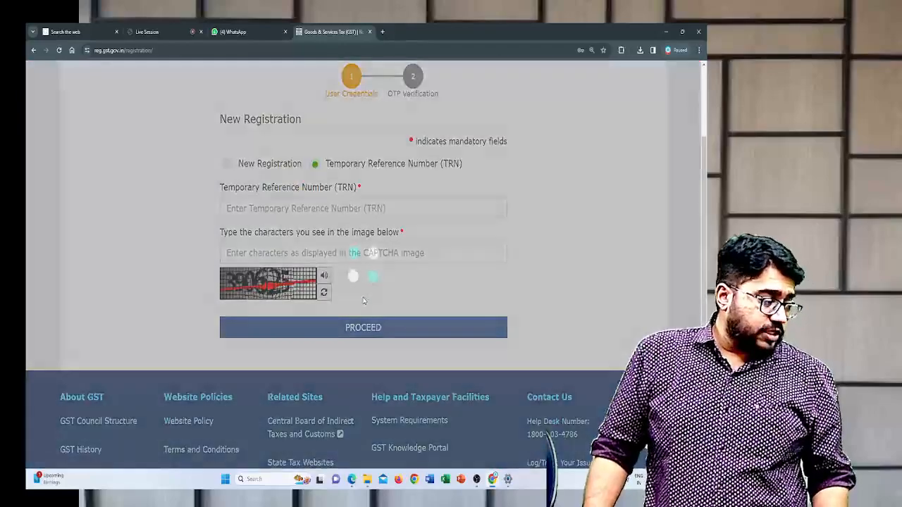
{"action": "scroll", "coordinate": [364, 293], "scroll_direction": "up", "scroll_amount": 1}
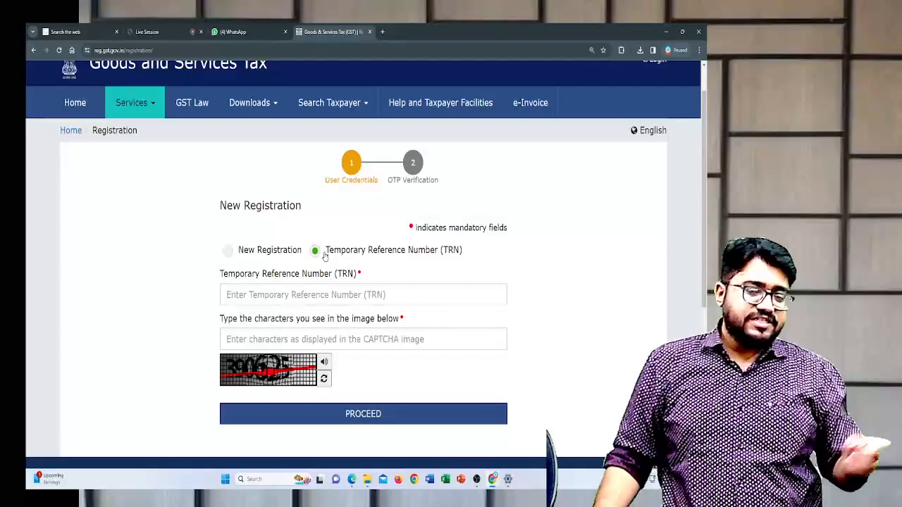
{"action": "left_click", "coordinate": [227, 252]}
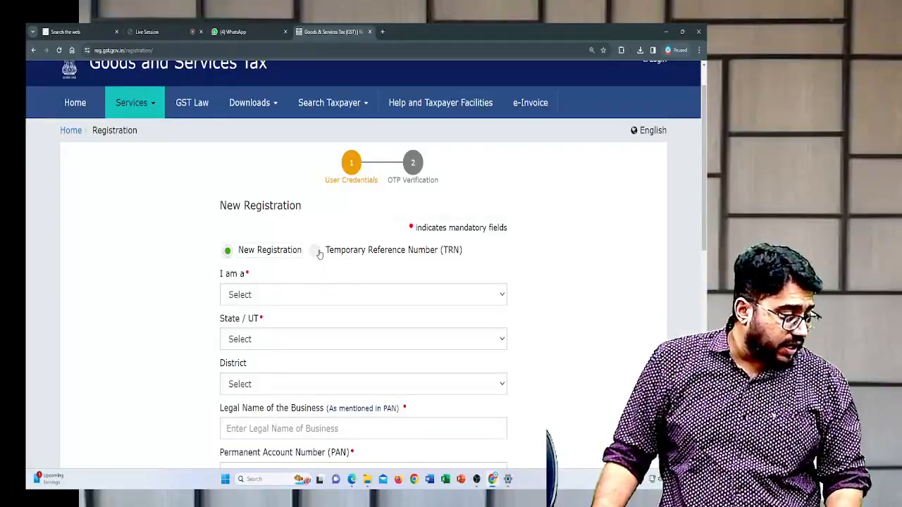
{"action": "left_click", "coordinate": [317, 253]}
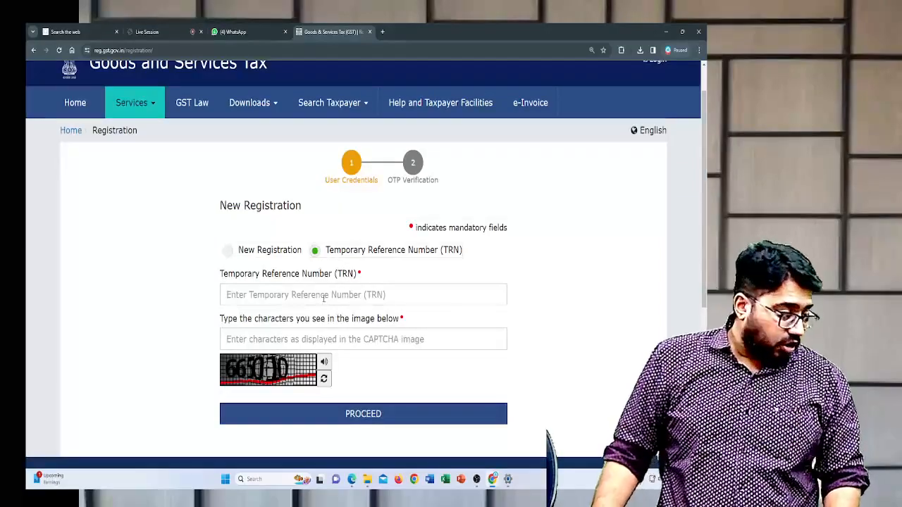
- Enter the Temporary Reference Number issued for the application in the TRN field, clearing any wrongly pasted text
{"action": "left_click", "coordinate": [323, 298]}
{"action": "type", "text": "E:\\GST REG"}
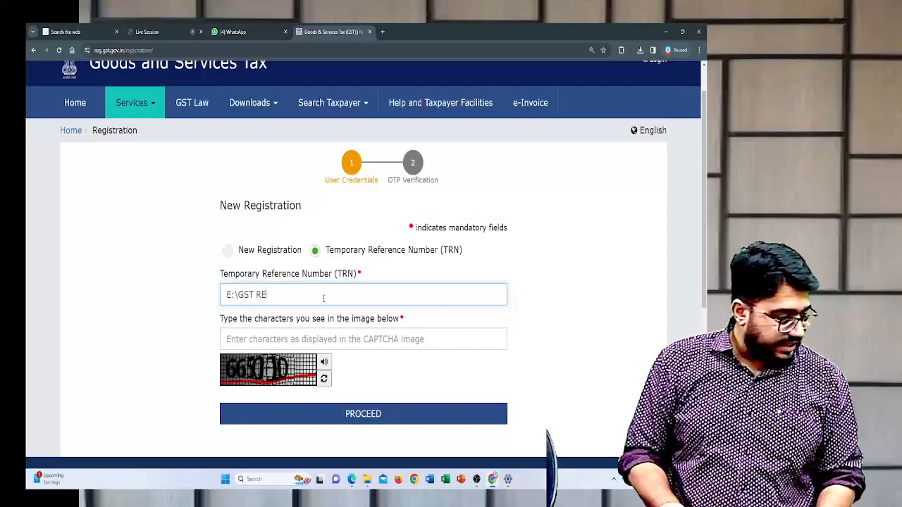
{"action": "key", "text": "BackSpace"}
{"action": "key", "text": "BackSpace"}
{"action": "key", "text": "BackSpace"}
{"action": "key", "text": "BackSpace"}
{"action": "key", "text": "BackSpace"}
{"action": "key", "text": "BackSpace"}
{"action": "key", "text": "BackSpace"}
{"action": "key", "text": "BackSpace"}
{"action": "key", "text": "BackSpace"}
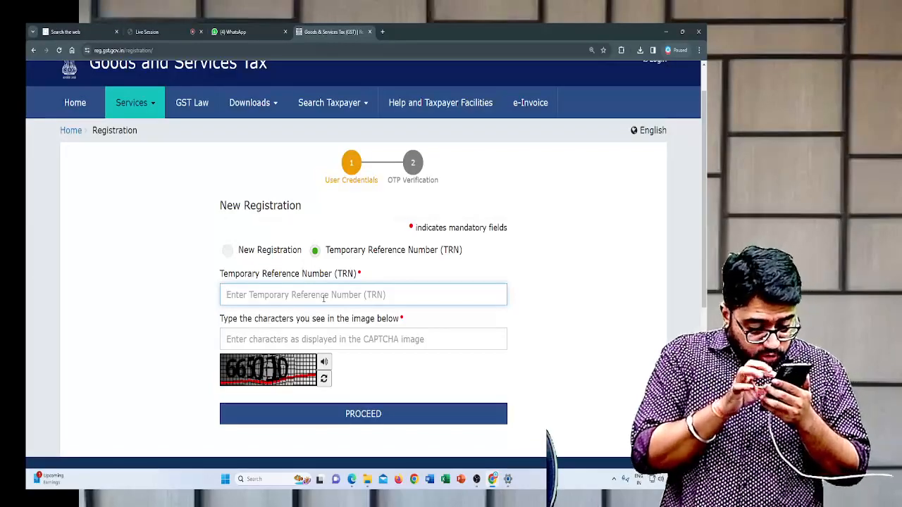
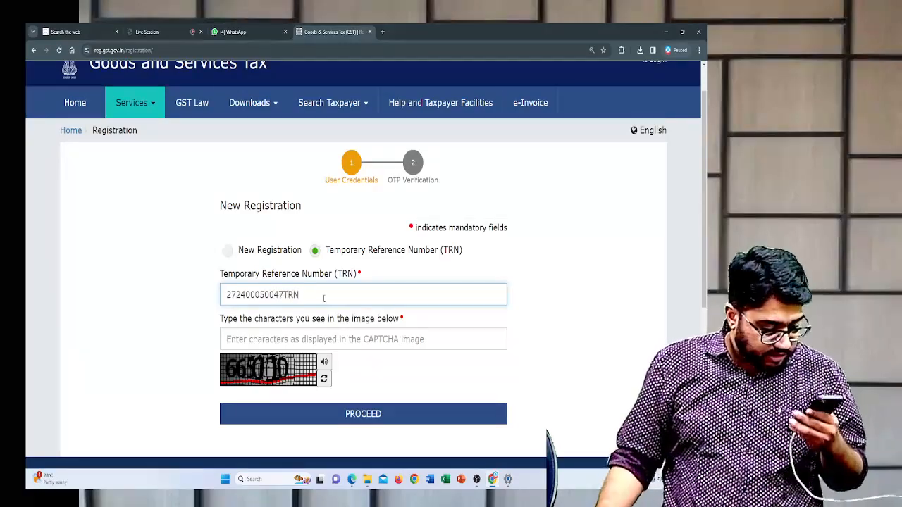
- Fill in the characters shown in the CAPTCHA image and submit the TRN login
{"action": "left_click", "coordinate": [323, 337]}
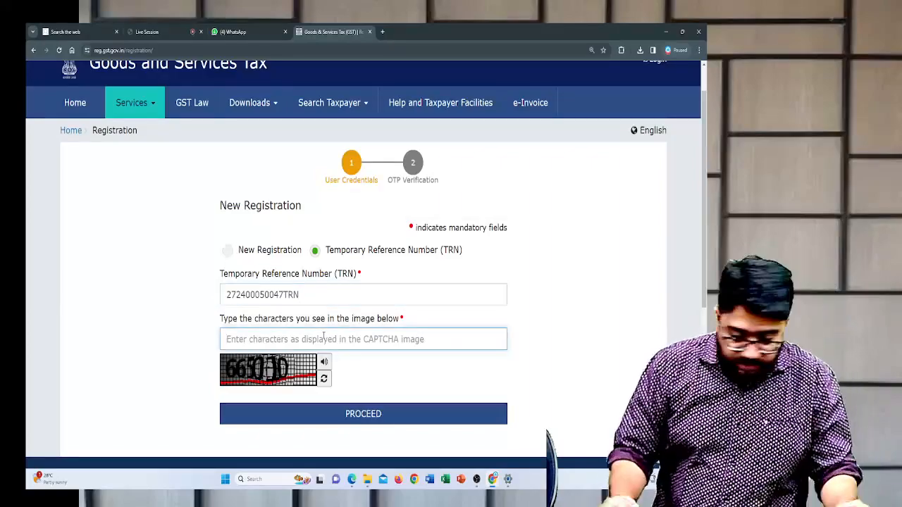
{"action": "type", "text": "66501"}
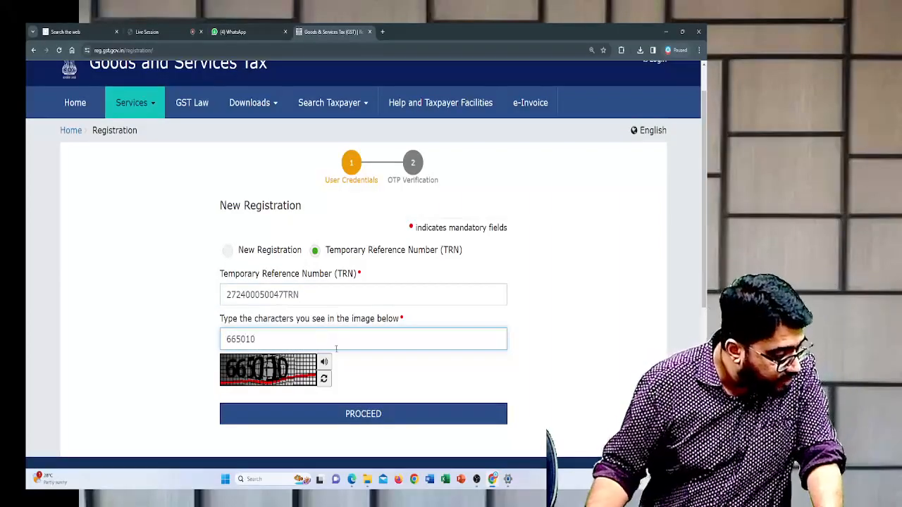
{"action": "type", "text": "0"}
{"action": "left_click", "coordinate": [343, 417]}
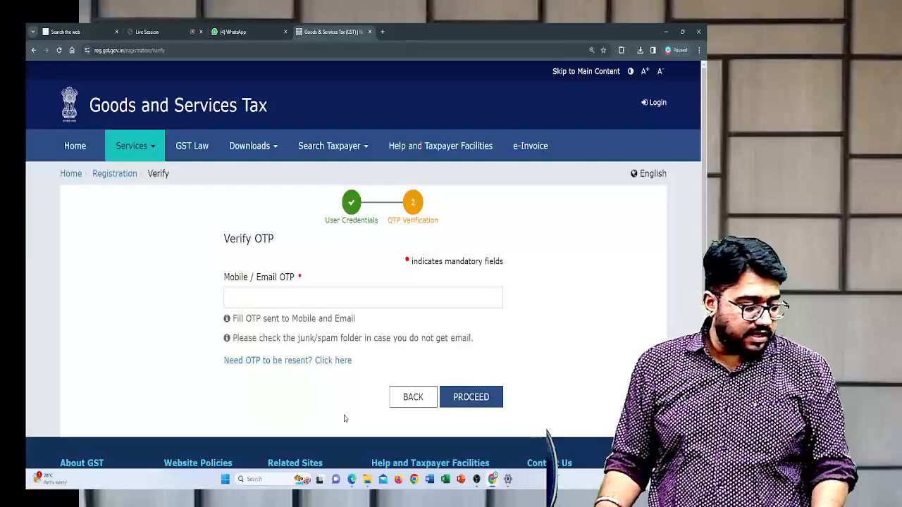
- Enter the received code in the Mobile / Email OTP field and submit it for verification
{"action": "left_click", "coordinate": [325, 302]}
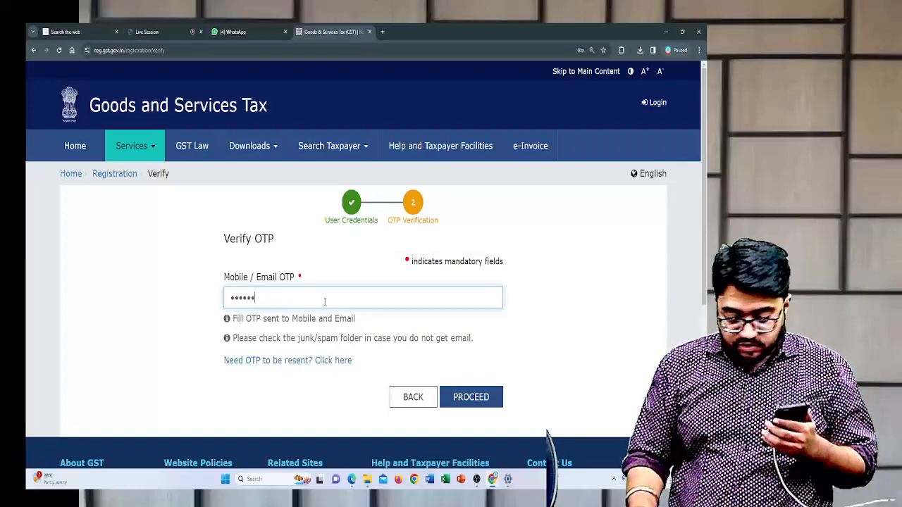
{"action": "left_click", "coordinate": [471, 397]}
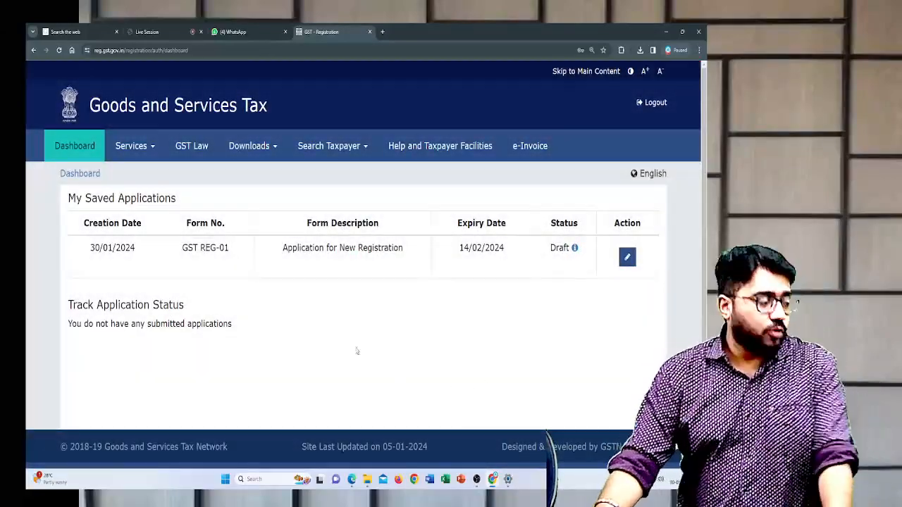
- Review the form number, description and expiry date of the saved GST REG-01 draft, and open it for editing
{"action": "left_click_drag", "start_coordinate": [65, 202], "coordinate": [215, 204]}
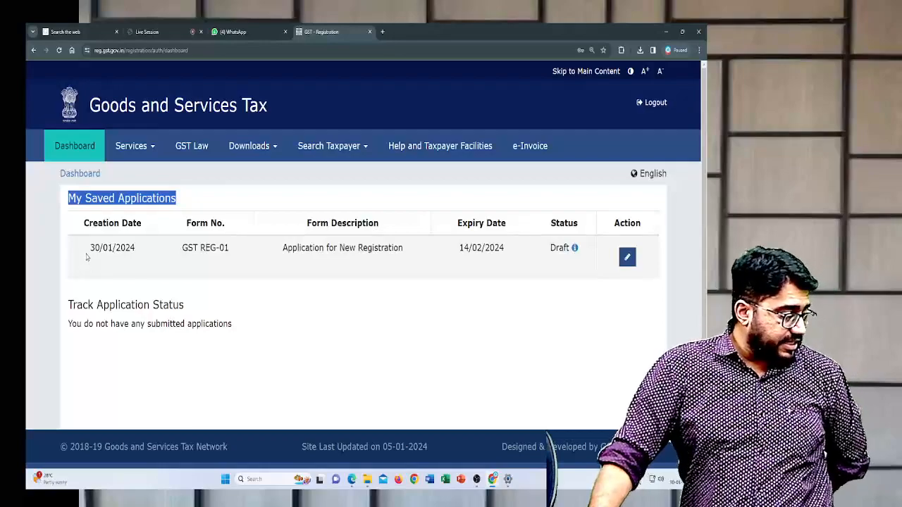
{"action": "left_click_drag", "start_coordinate": [86, 257], "coordinate": [240, 250]}
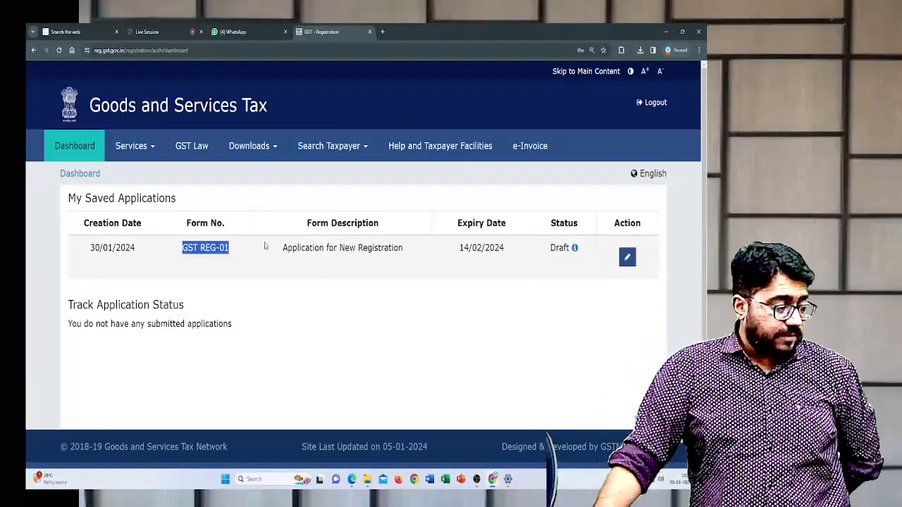
{"action": "left_click_drag", "start_coordinate": [273, 250], "coordinate": [437, 272]}
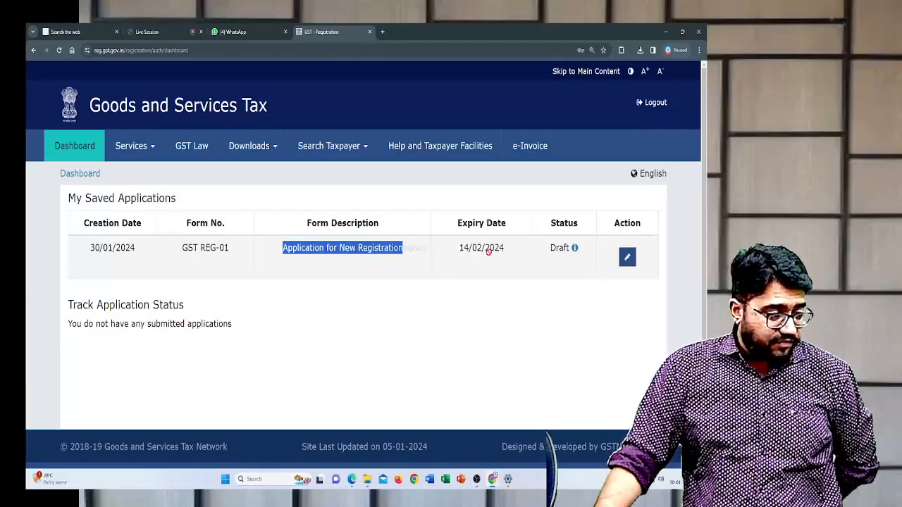
{"action": "left_click", "coordinate": [503, 261]}
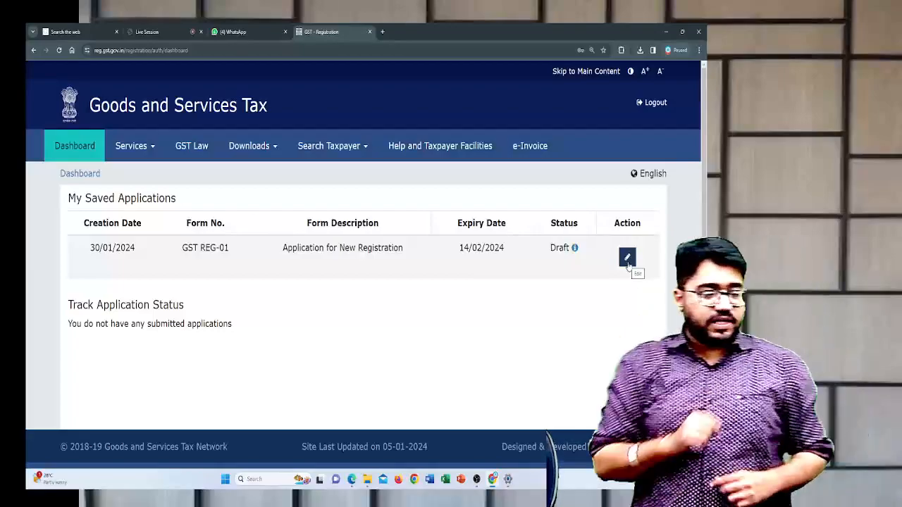
{"action": "left_click", "coordinate": [627, 258]}
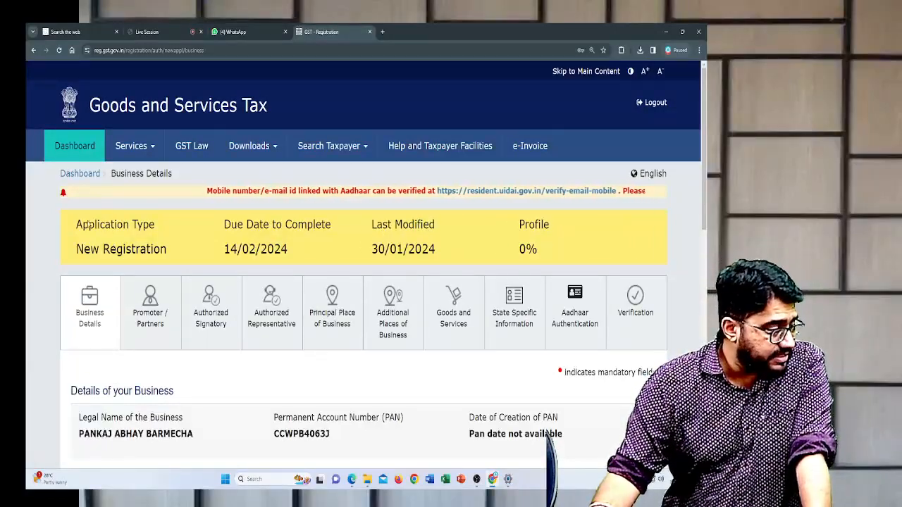
- Examine the application type, due date, last modified date and profile completion, and look over the Business Details section
{"action": "left_click_drag", "start_coordinate": [77, 251], "coordinate": [209, 282]}
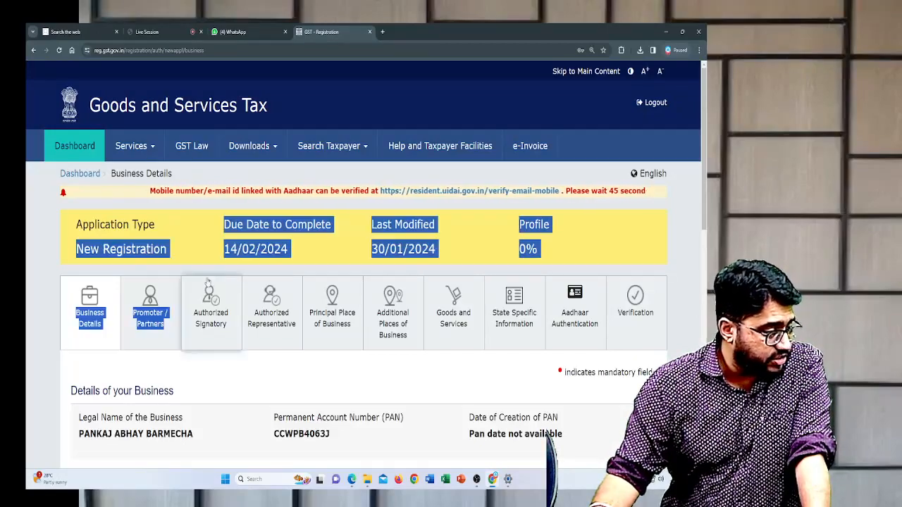
{"action": "left_click", "coordinate": [225, 242]}
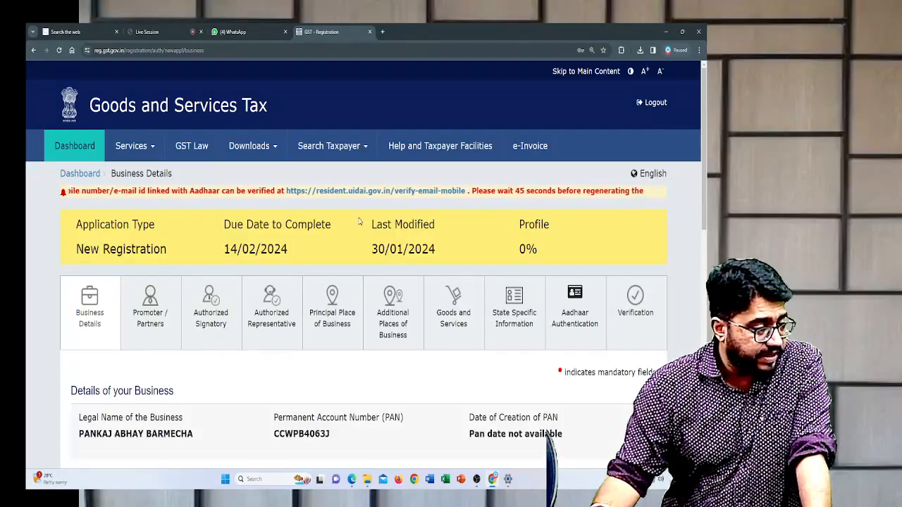
{"action": "left_click_drag", "start_coordinate": [368, 253], "coordinate": [416, 251]}
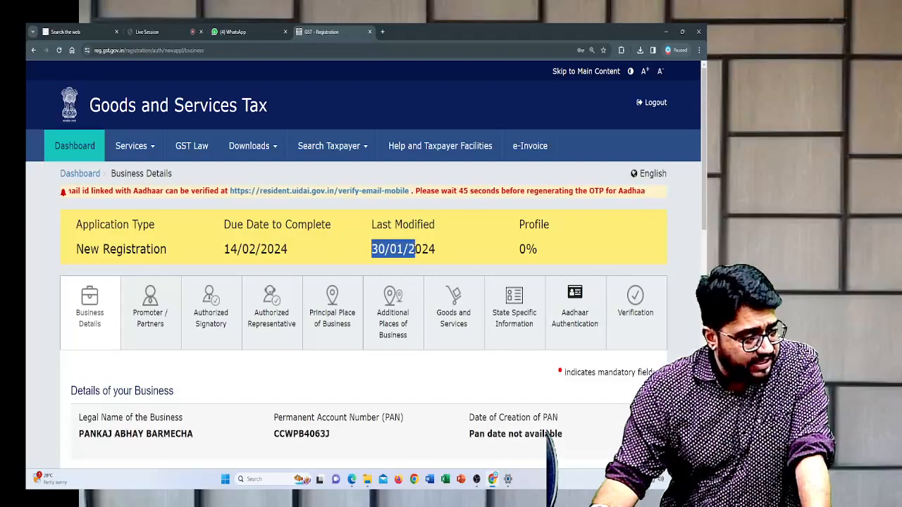
{"action": "left_click", "coordinate": [517, 224]}
{"action": "left_click_drag", "start_coordinate": [520, 256], "coordinate": [543, 251]}
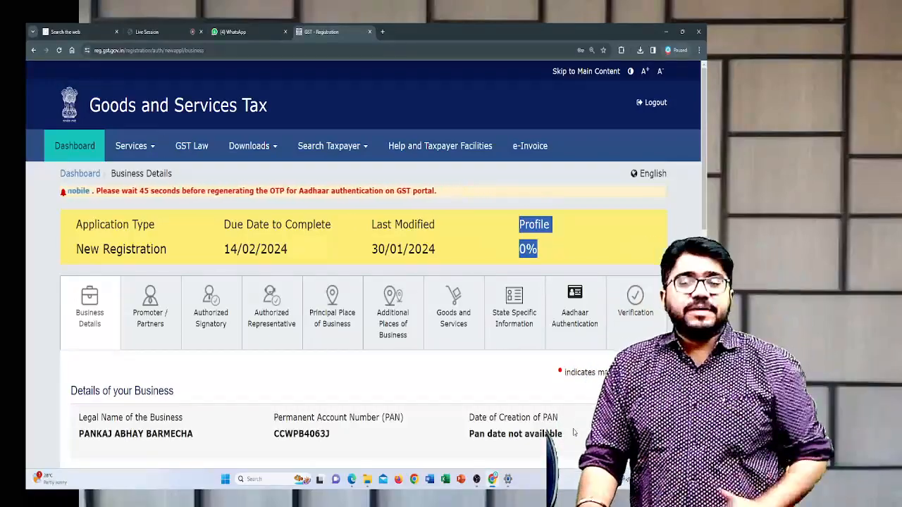
{"action": "scroll", "coordinate": [326, 280], "scroll_direction": "down", "scroll_amount": 4}
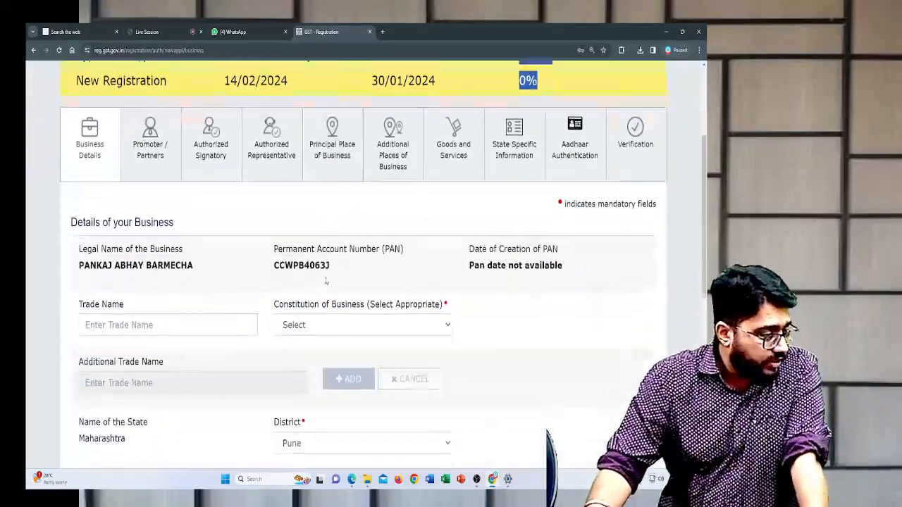
{"action": "scroll", "coordinate": [326, 281], "scroll_direction": "up", "scroll_amount": 1}
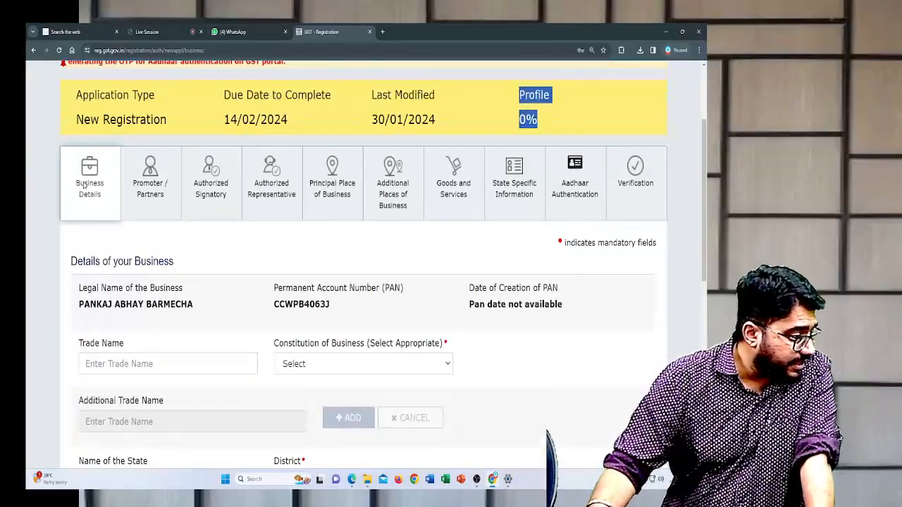
{"action": "left_click", "coordinate": [82, 185]}
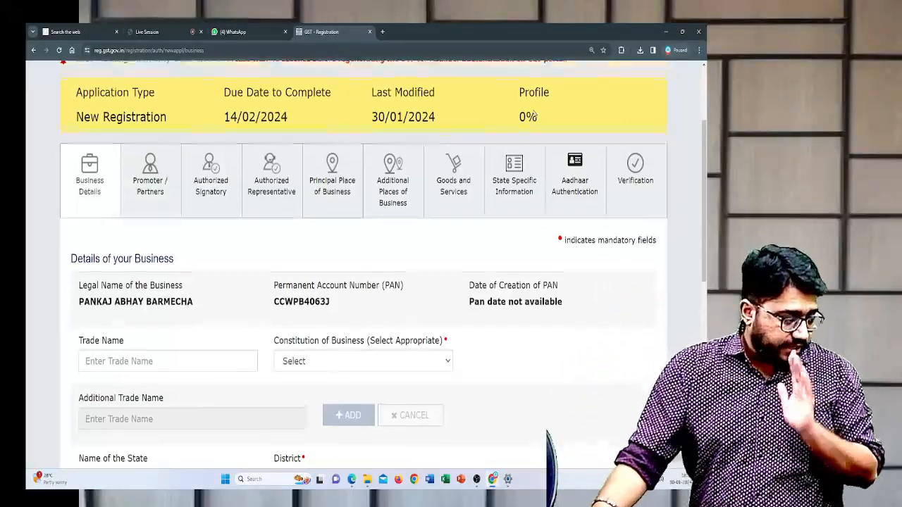
- Enter AAPL as the trade name in the business details
{"action": "scroll", "coordinate": [533, 113], "scroll_direction": "down", "scroll_amount": 2}
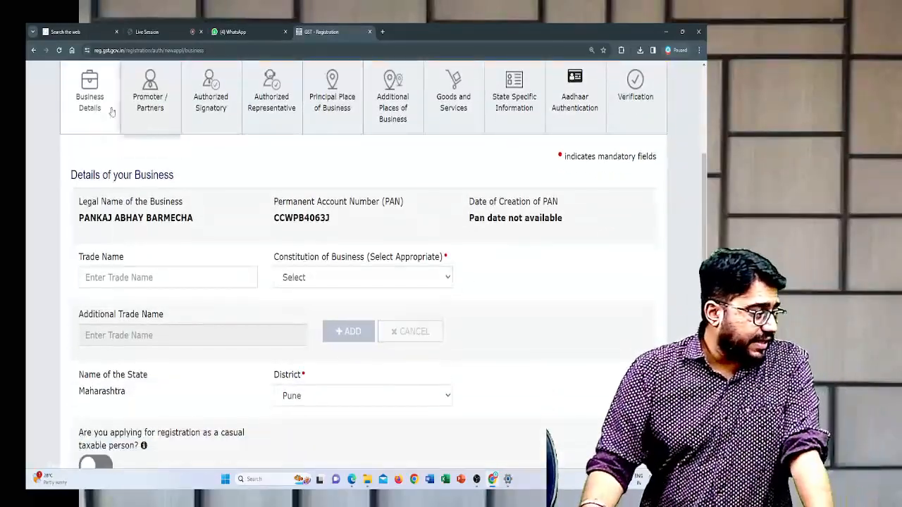
{"action": "scroll", "coordinate": [103, 105], "scroll_direction": "down", "scroll_amount": 2}
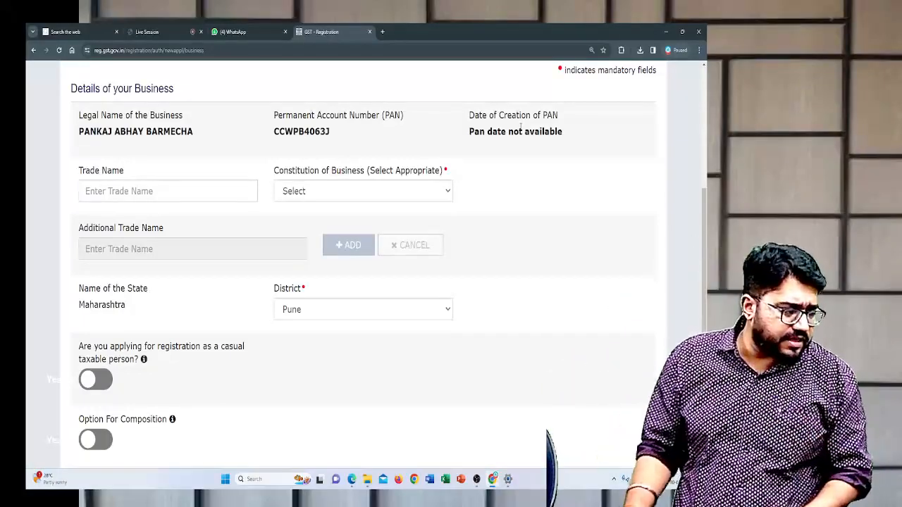
{"action": "left_click", "coordinate": [236, 198]}
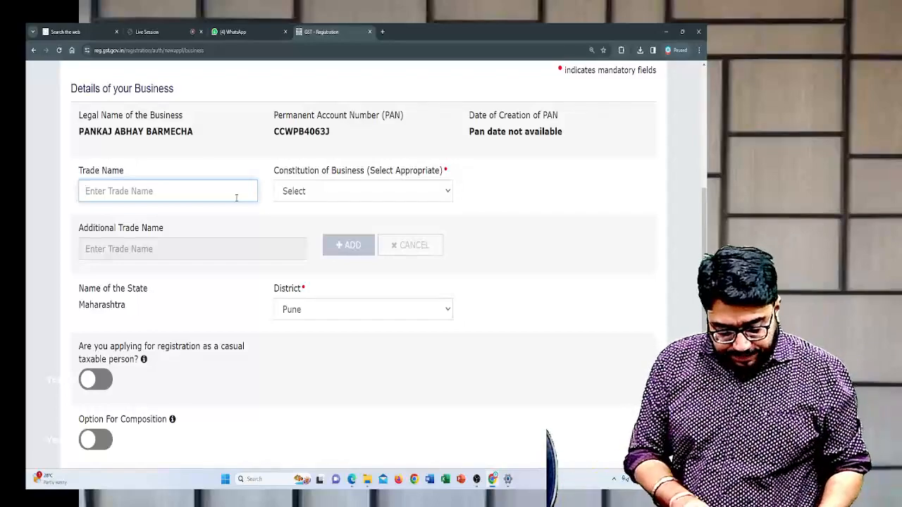
{"action": "type", "text": "AAPL"}
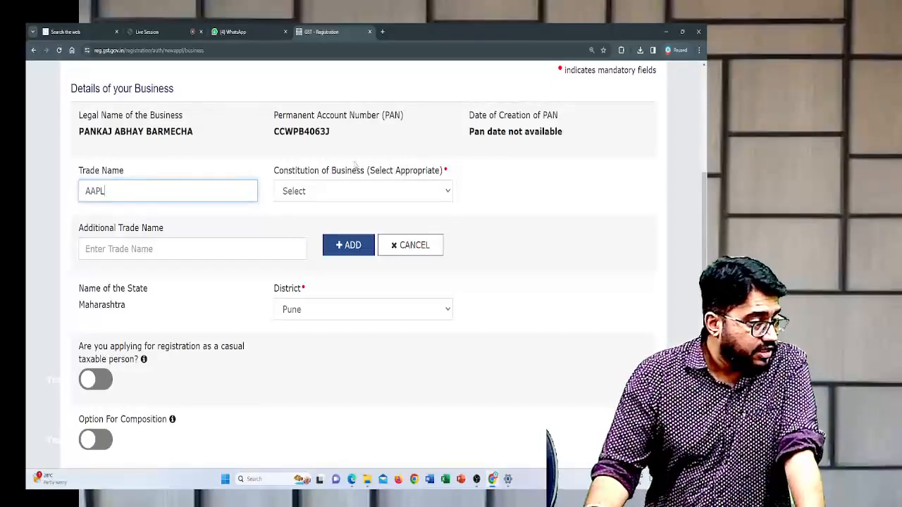
{"action": "left_click", "coordinate": [455, 168]}
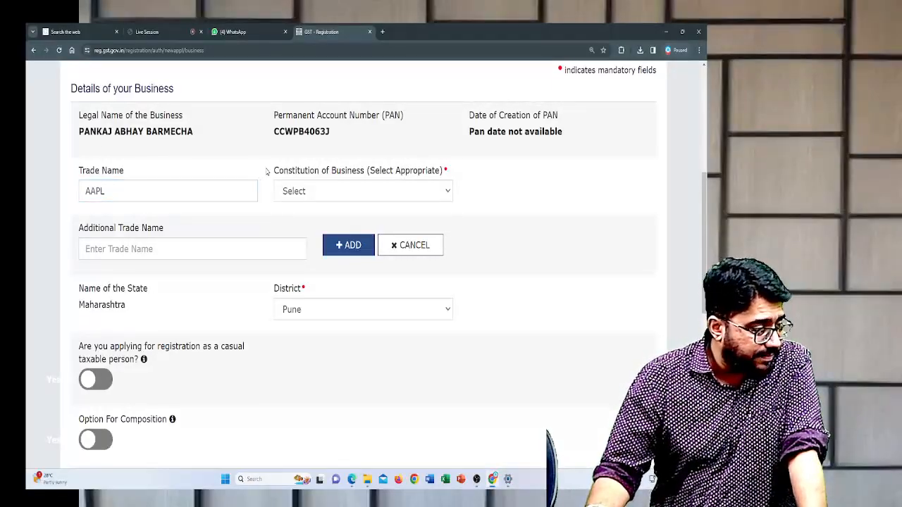
- Set the Constitution of Business to Proprietorship
{"action": "left_click_drag", "start_coordinate": [267, 173], "coordinate": [445, 175]}
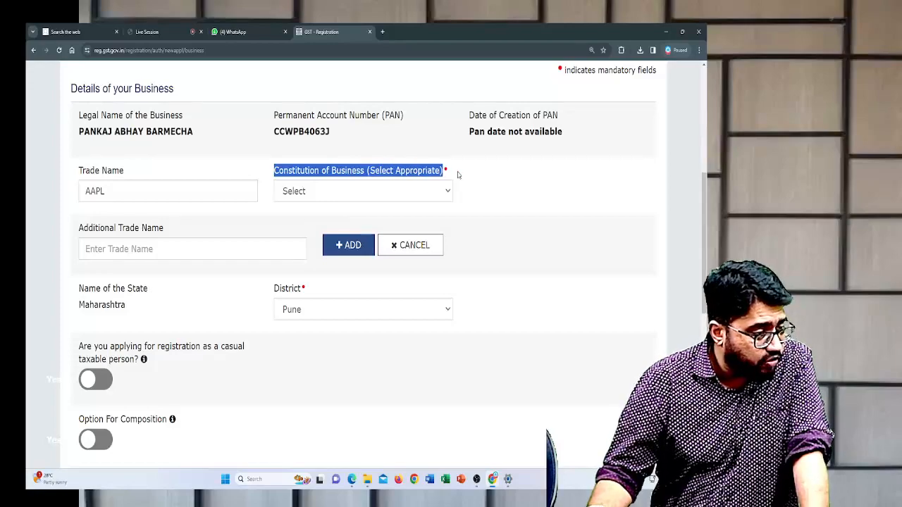
{"action": "left_click", "coordinate": [450, 177]}
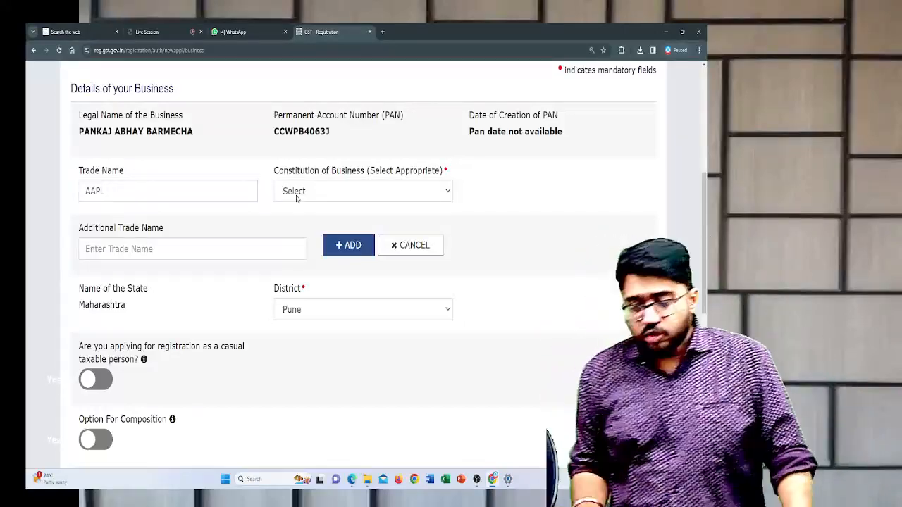
{"action": "left_click", "coordinate": [296, 198]}
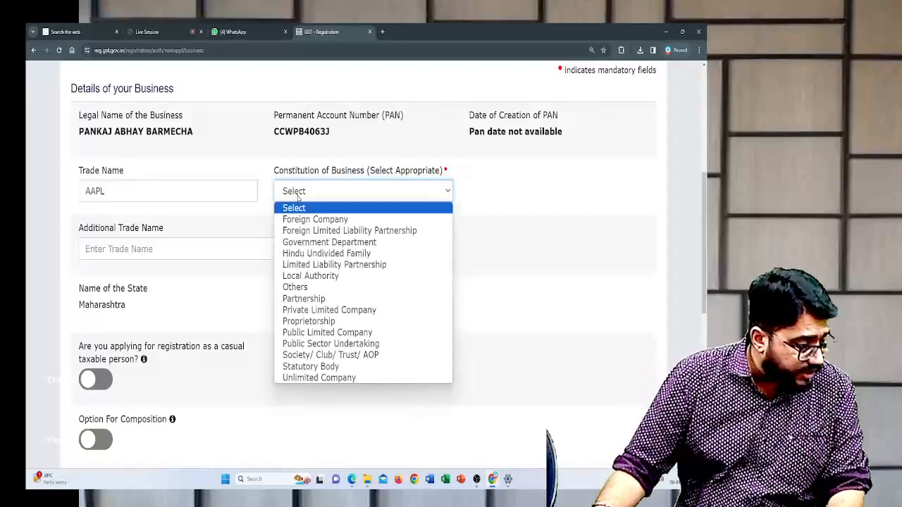
{"action": "left_click", "coordinate": [318, 322]}
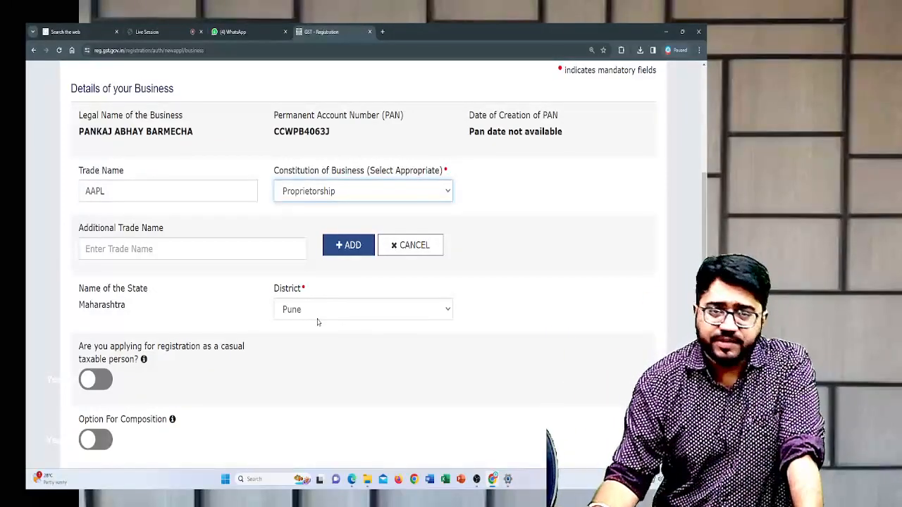
{"action": "scroll", "coordinate": [201, 259], "scroll_direction": "down", "scroll_amount": 1}
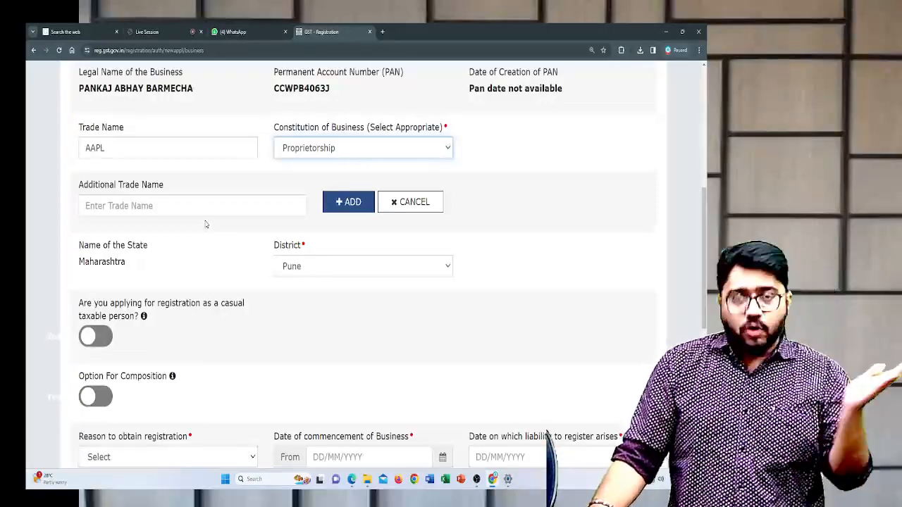
- Examine the state and district, the casual taxable person question and the Option For Composition setting
{"action": "scroll", "coordinate": [205, 224], "scroll_direction": "down", "scroll_amount": 2}
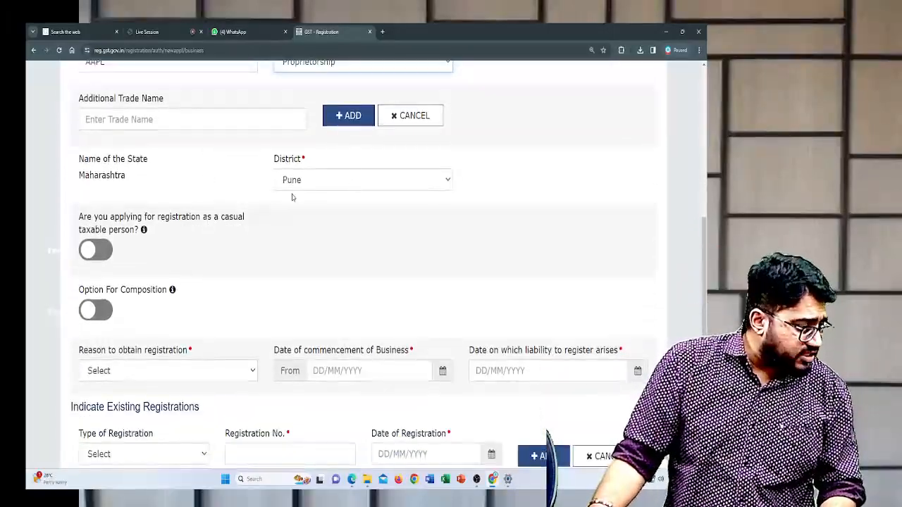
{"action": "scroll", "coordinate": [292, 195], "scroll_direction": "down", "scroll_amount": 1}
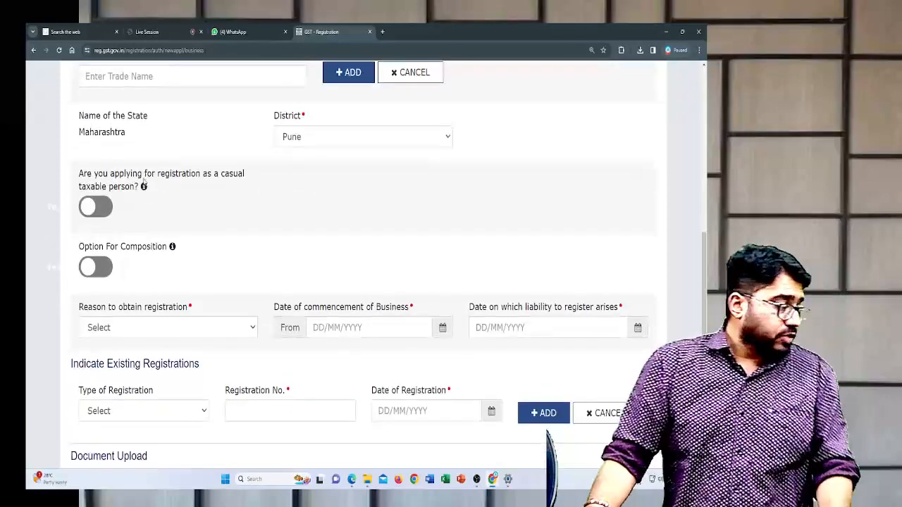
{"action": "left_click_drag", "start_coordinate": [74, 175], "coordinate": [209, 193]}
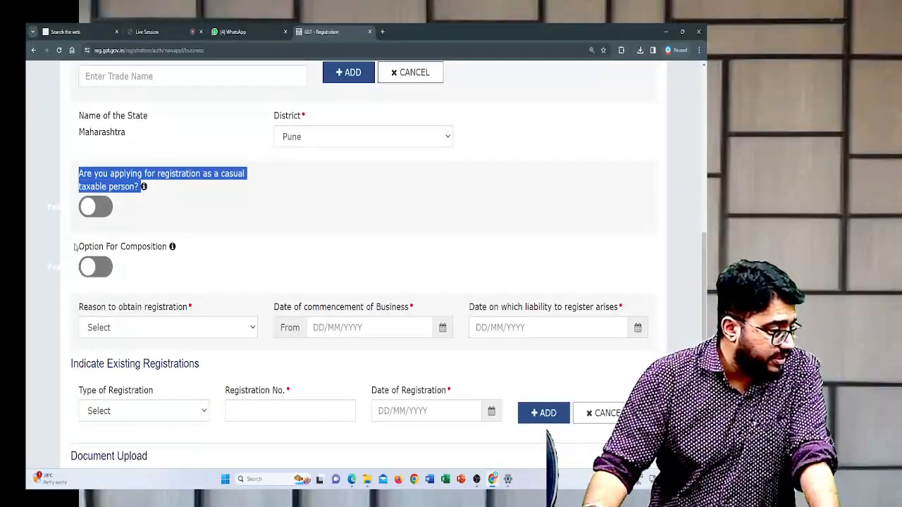
{"action": "left_click_drag", "start_coordinate": [75, 247], "coordinate": [187, 248]}
{"action": "left_click", "coordinate": [219, 244]}
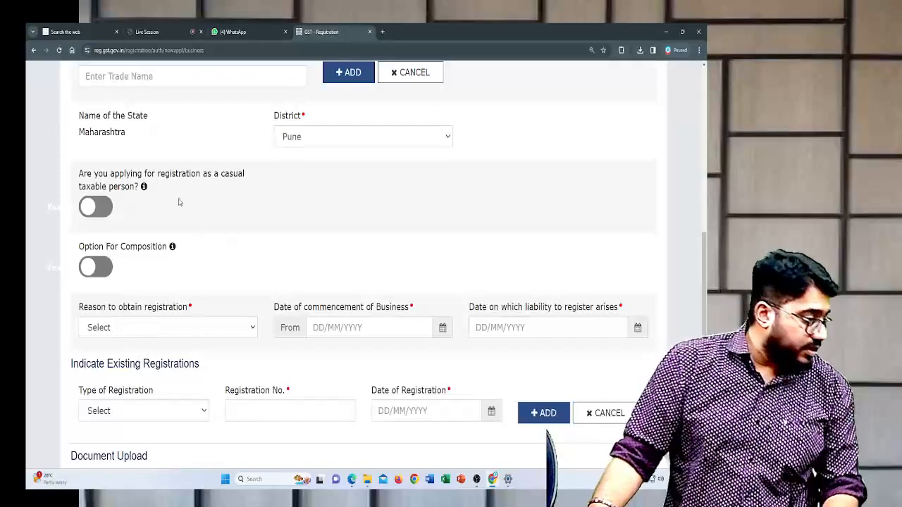
{"action": "left_click_drag", "start_coordinate": [221, 175], "coordinate": [259, 175]}
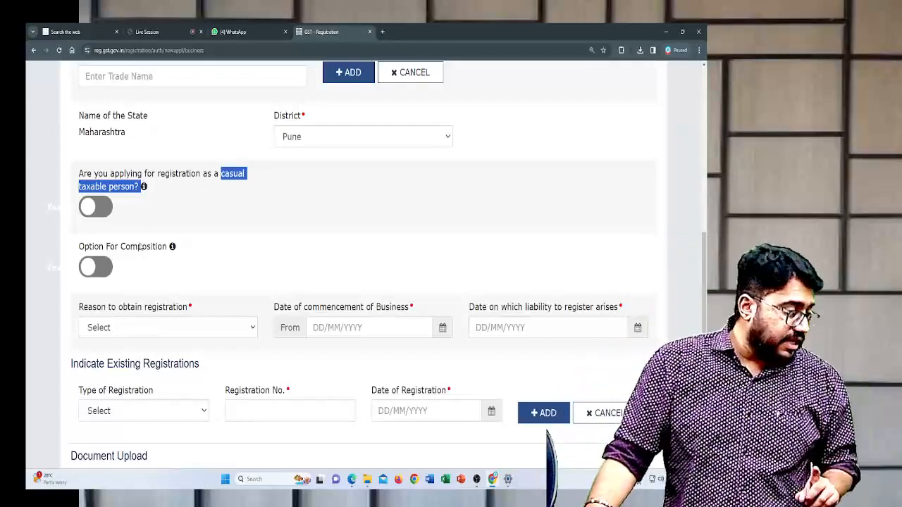
{"action": "left_click_drag", "start_coordinate": [126, 245], "coordinate": [170, 248]}
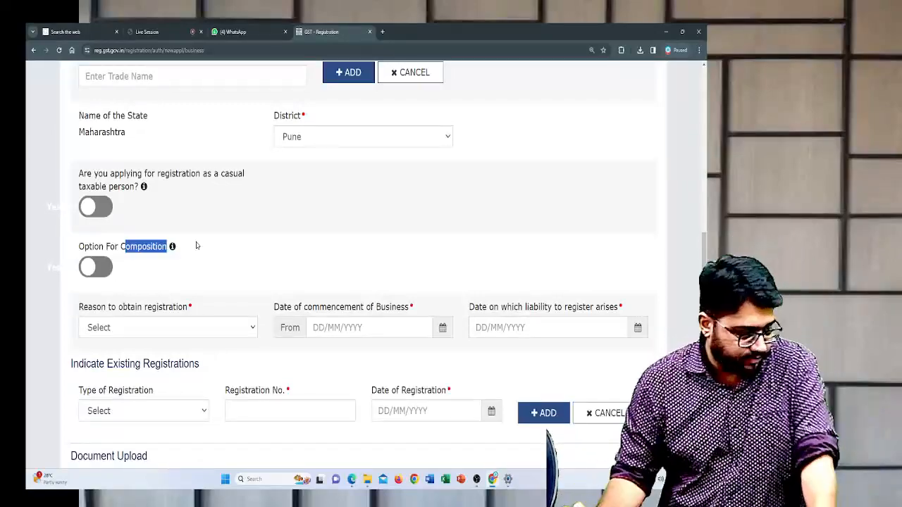
{"action": "left_click", "coordinate": [197, 245]}
- Set the reason to obtain registration to Voluntary Basis
{"action": "scroll", "coordinate": [196, 246], "scroll_direction": "down", "scroll_amount": 2}
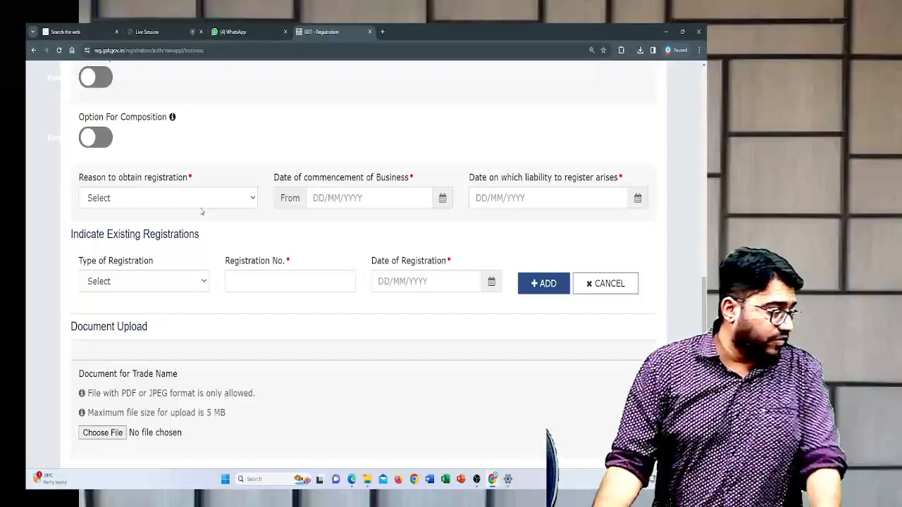
{"action": "left_click", "coordinate": [202, 202]}
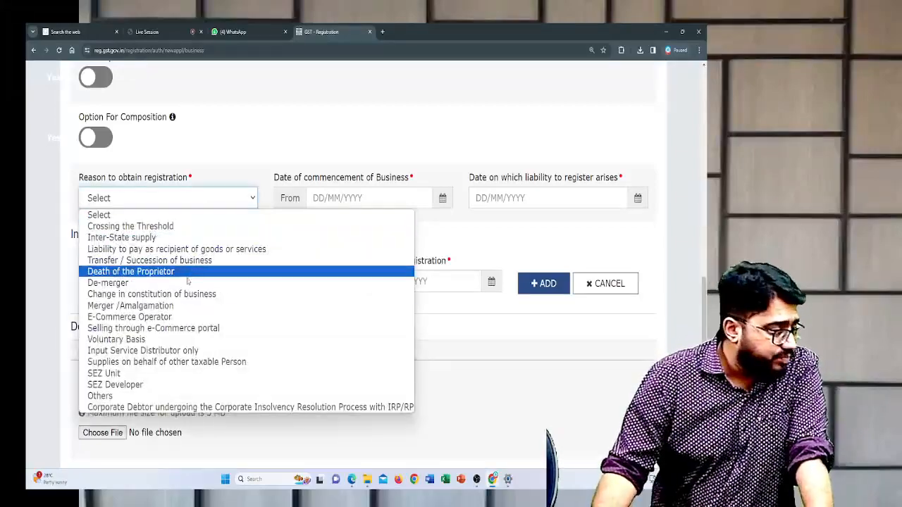
{"action": "left_click", "coordinate": [170, 340]}
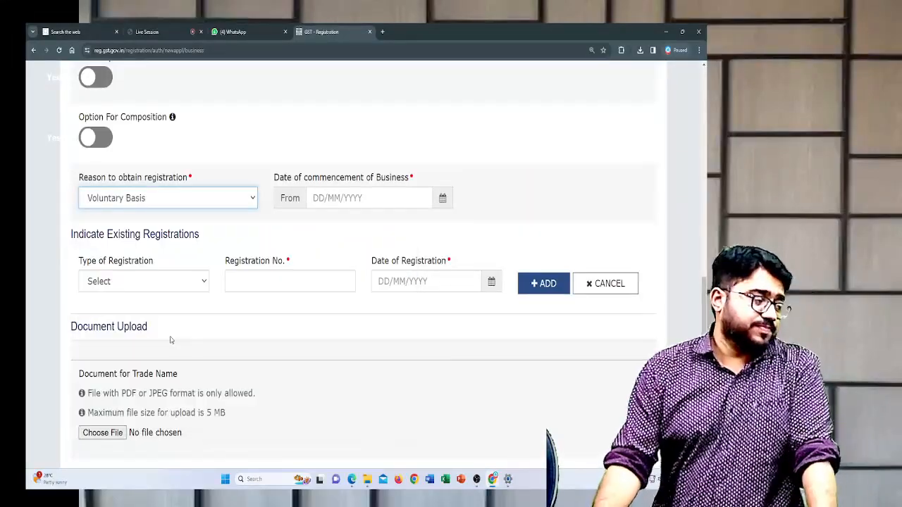
- Set the date of commencement of business to 26/01/2024
{"action": "left_click", "coordinate": [330, 198]}
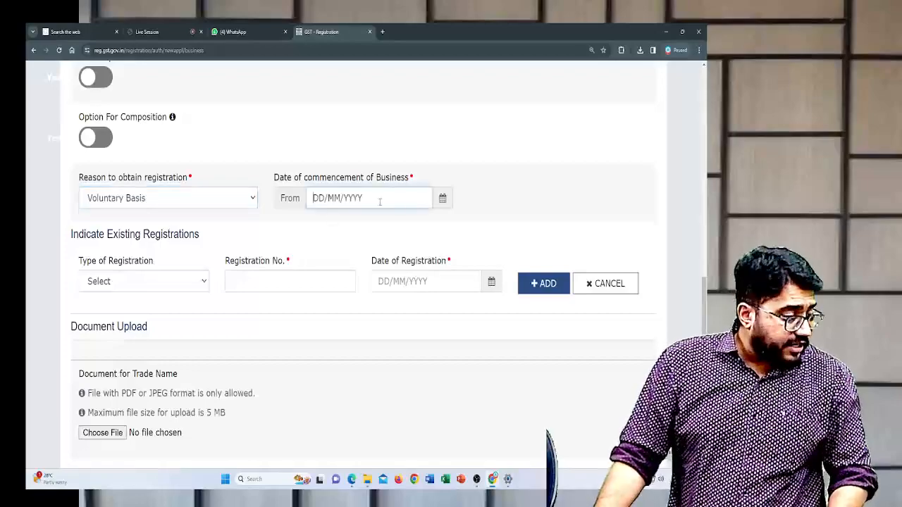
{"action": "left_click", "coordinate": [441, 202]}
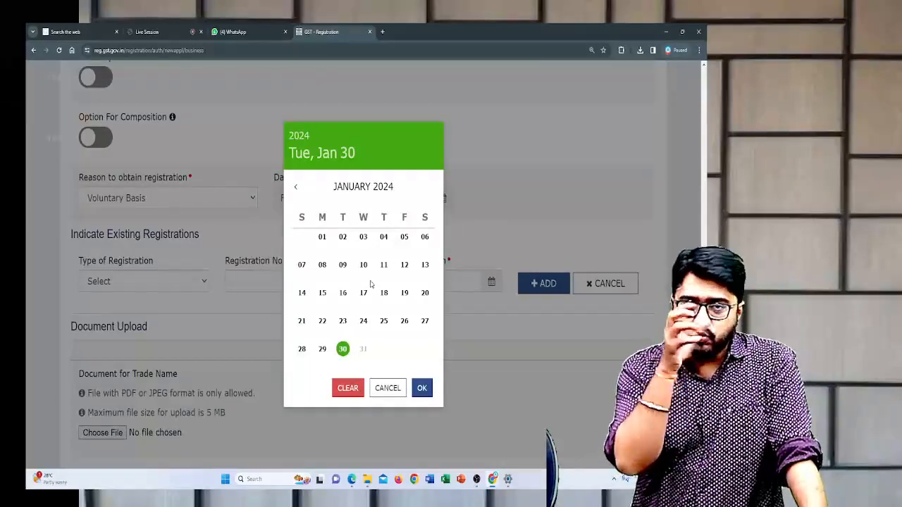
{"action": "left_click", "coordinate": [324, 351]}
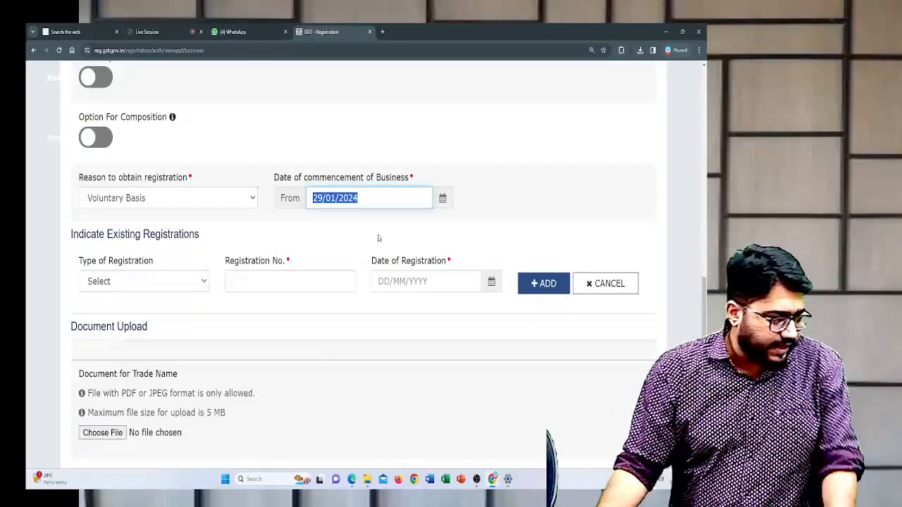
{"action": "left_click", "coordinate": [431, 198]}
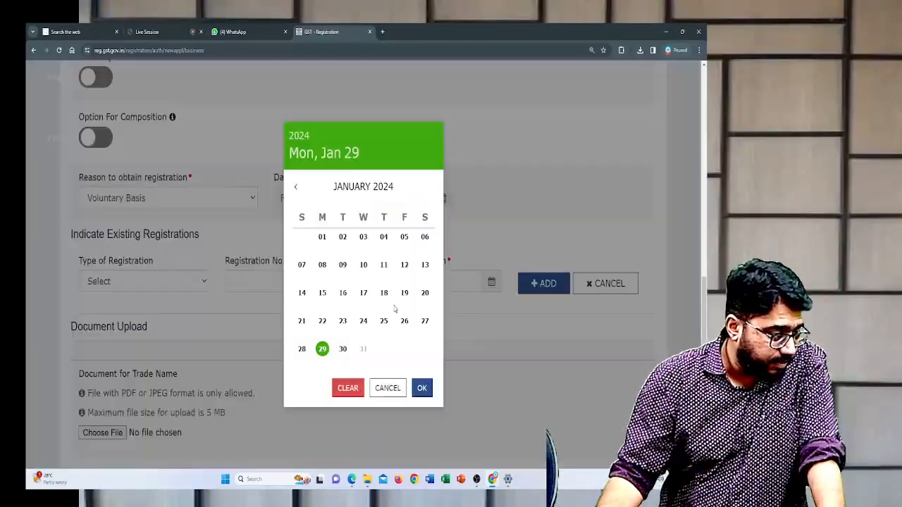
{"action": "left_click", "coordinate": [403, 324]}
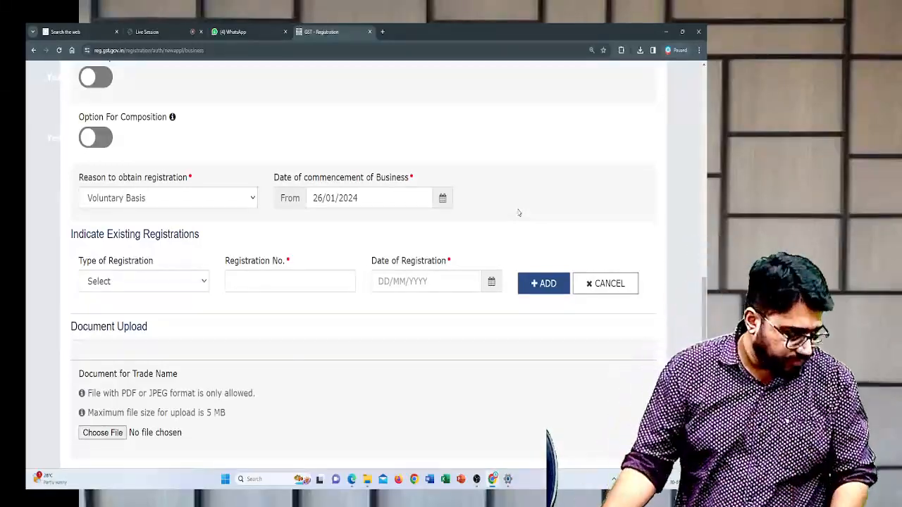
- Examine the Indicate Existing Registrations section and the available types of registration, leaving the type unselected
{"action": "scroll", "coordinate": [511, 207], "scroll_direction": "down", "scroll_amount": 1}
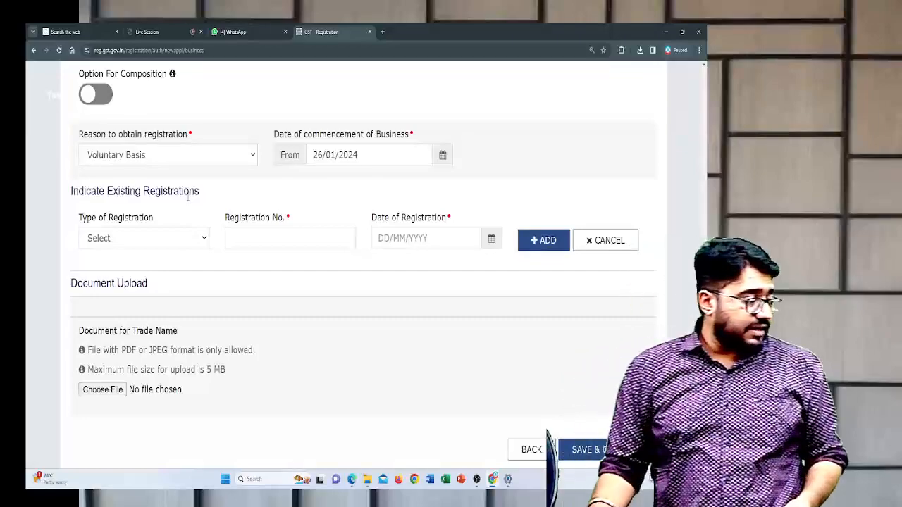
{"action": "left_click_drag", "start_coordinate": [202, 194], "coordinate": [68, 204]}
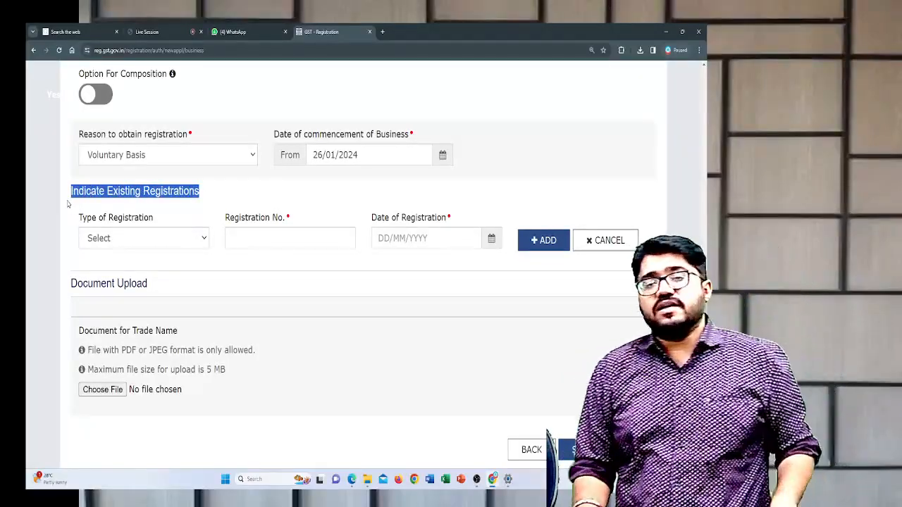
{"action": "left_click", "coordinate": [209, 199]}
{"action": "left_click", "coordinate": [193, 244]}
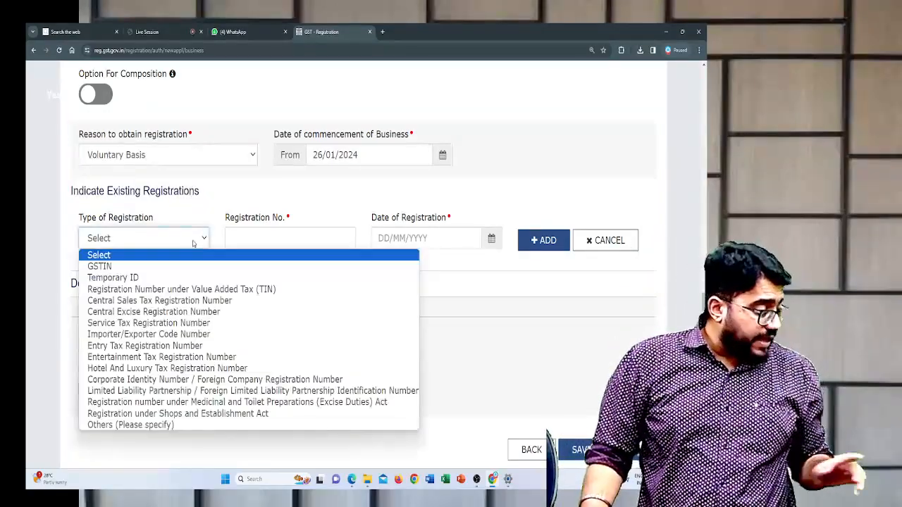
{"action": "left_click", "coordinate": [307, 230]}
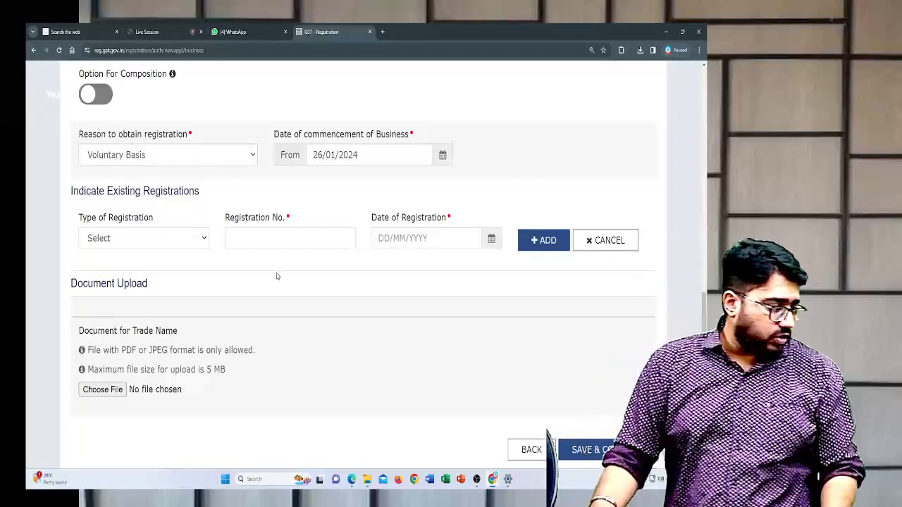
- Look over the document upload for the trade name, and save the Business Details to continue to Promoter / Partners
{"action": "scroll", "coordinate": [218, 244], "scroll_direction": "down", "scroll_amount": 2}
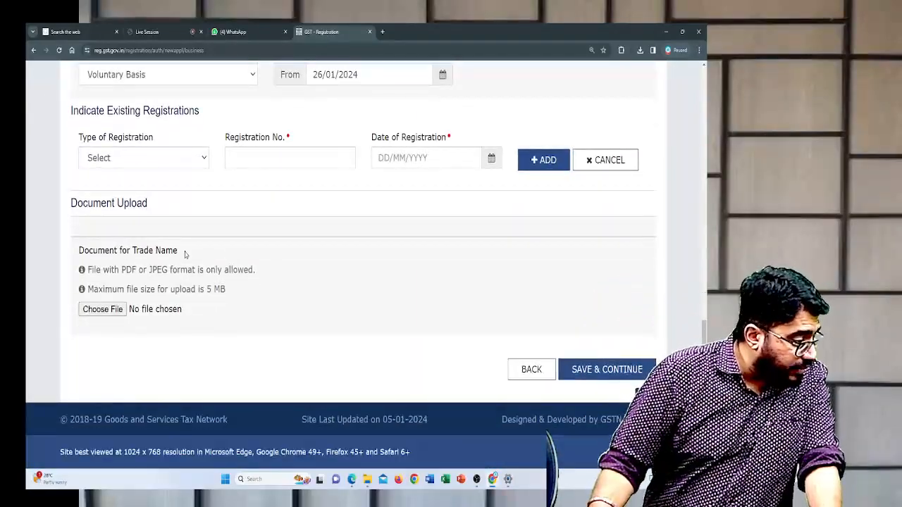
{"action": "scroll", "coordinate": [186, 255], "scroll_direction": "up", "scroll_amount": 1}
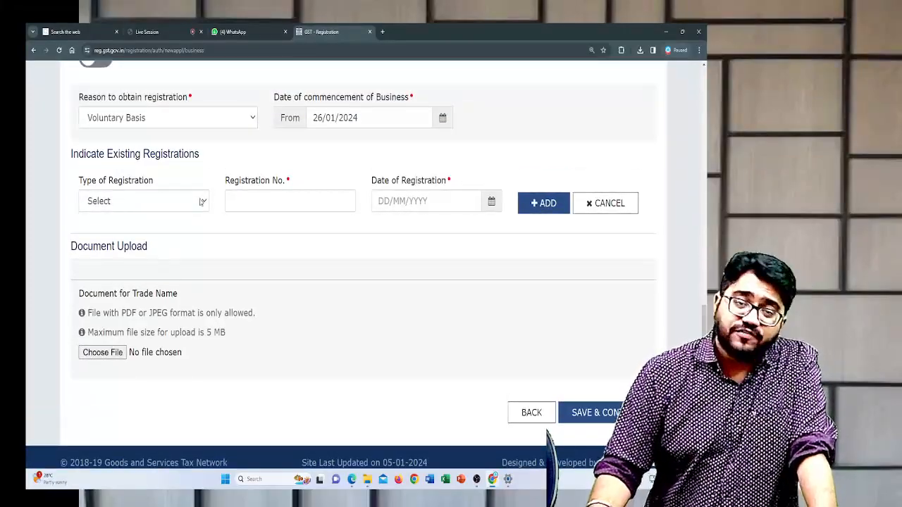
{"action": "scroll", "coordinate": [202, 202], "scroll_direction": "down", "scroll_amount": 1}
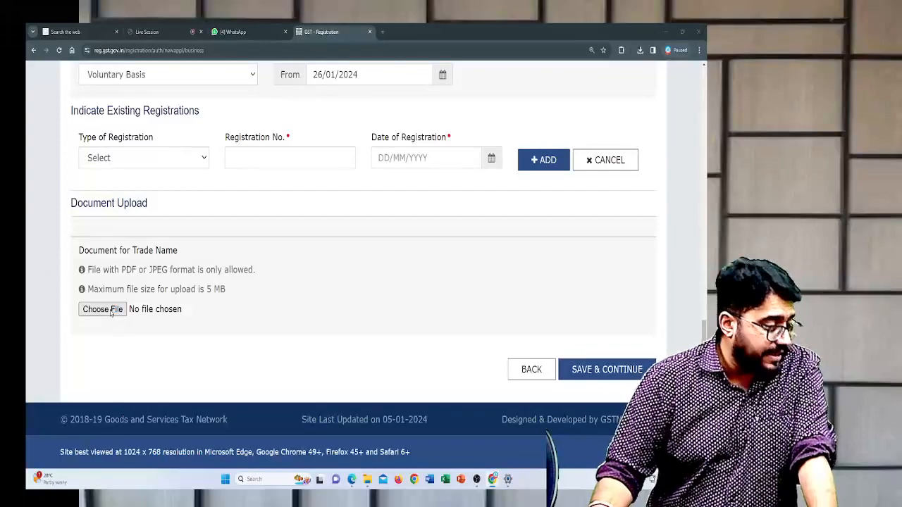
{"action": "left_click", "coordinate": [102, 310]}
{"action": "left_click", "coordinate": [355, 31]}
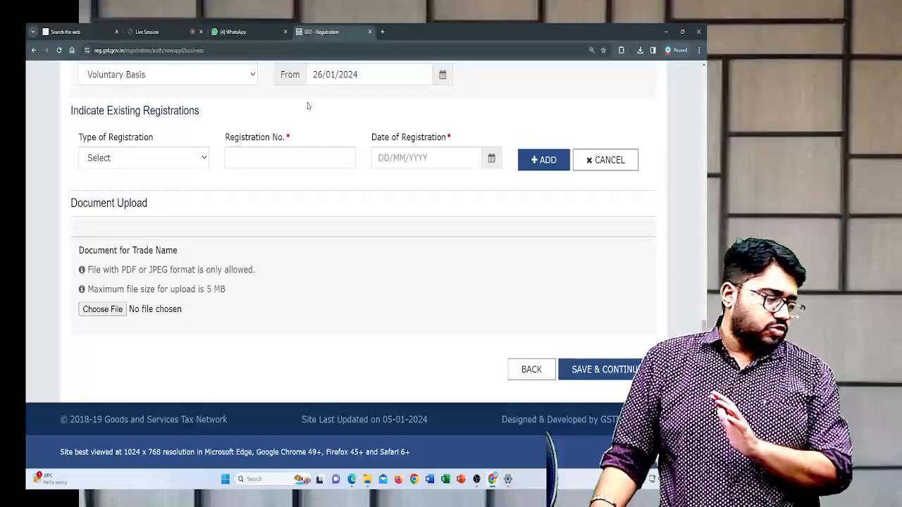
{"action": "left_click", "coordinate": [608, 370]}
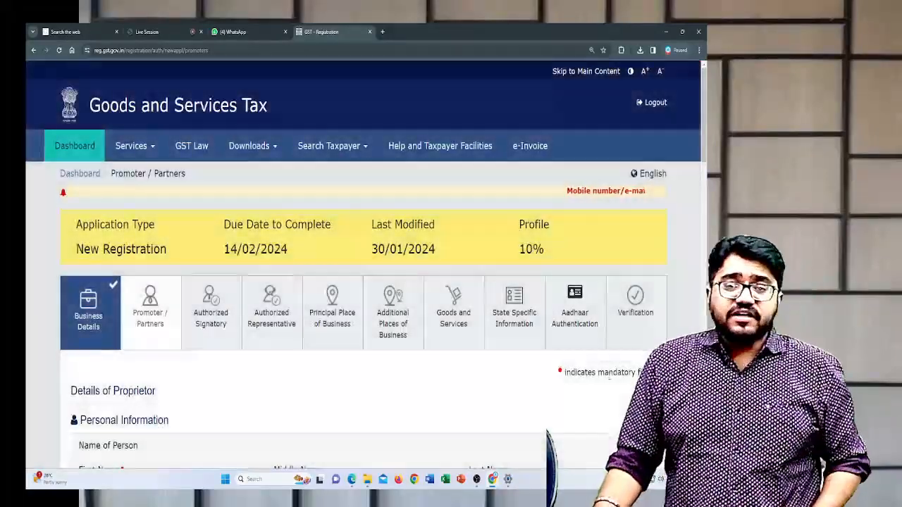
- Examine the application summary and profile completion, and look over the personal information fields under Details of Proprietor
{"action": "scroll", "coordinate": [150, 254], "scroll_direction": "down", "scroll_amount": 2}
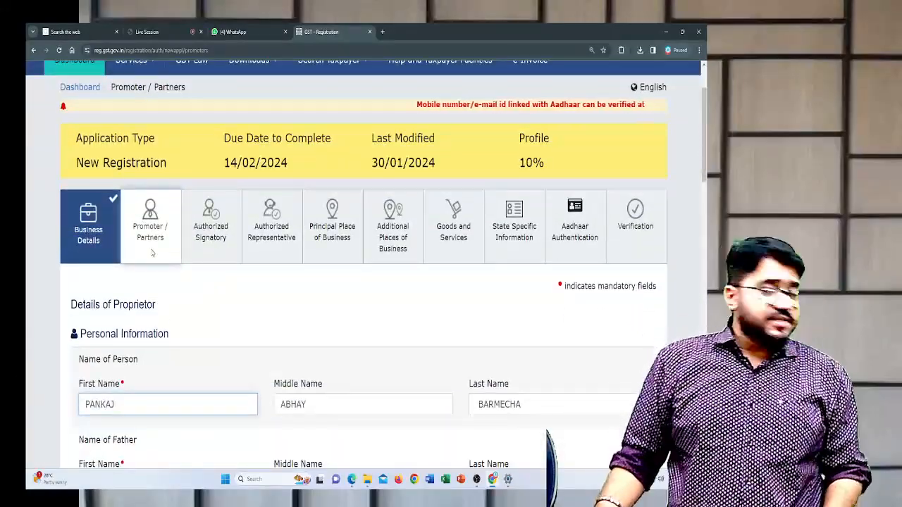
{"action": "scroll", "coordinate": [152, 253], "scroll_direction": "up", "scroll_amount": 1}
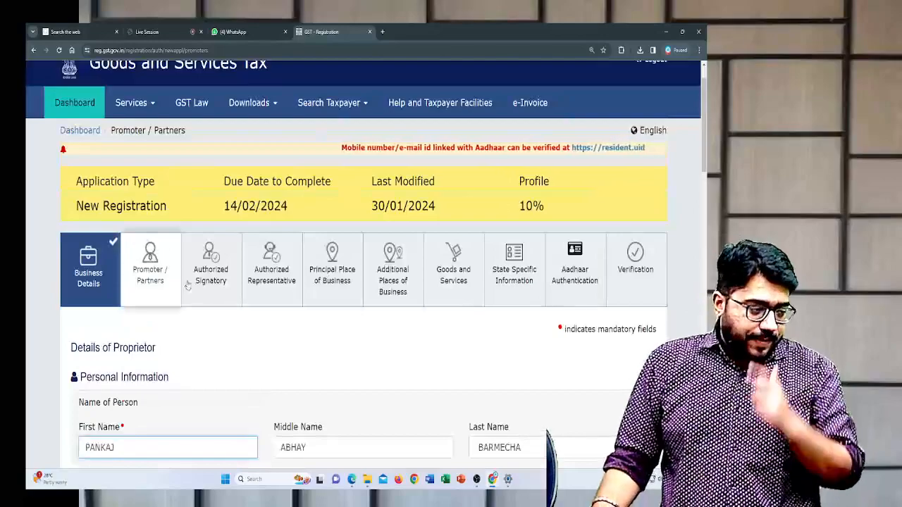
{"action": "left_click_drag", "start_coordinate": [74, 181], "coordinate": [532, 179]}
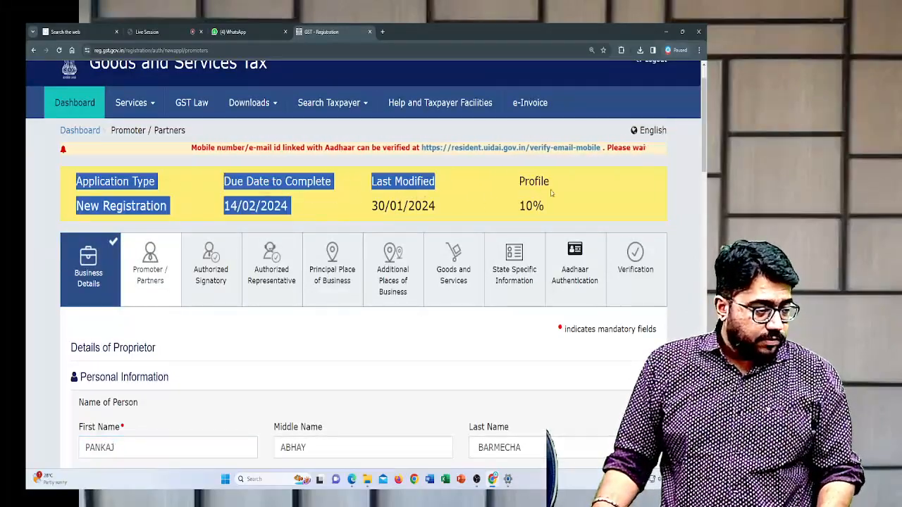
{"action": "left_click", "coordinate": [561, 188]}
{"action": "left_click_drag", "start_coordinate": [518, 206], "coordinate": [557, 218]}
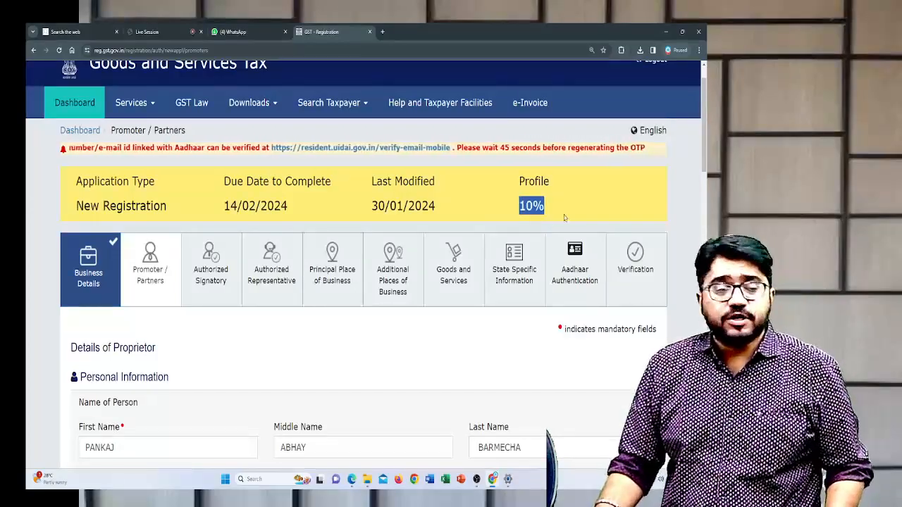
{"action": "left_click", "coordinate": [564, 217]}
{"action": "scroll", "coordinate": [468, 258], "scroll_direction": "down", "scroll_amount": 3}
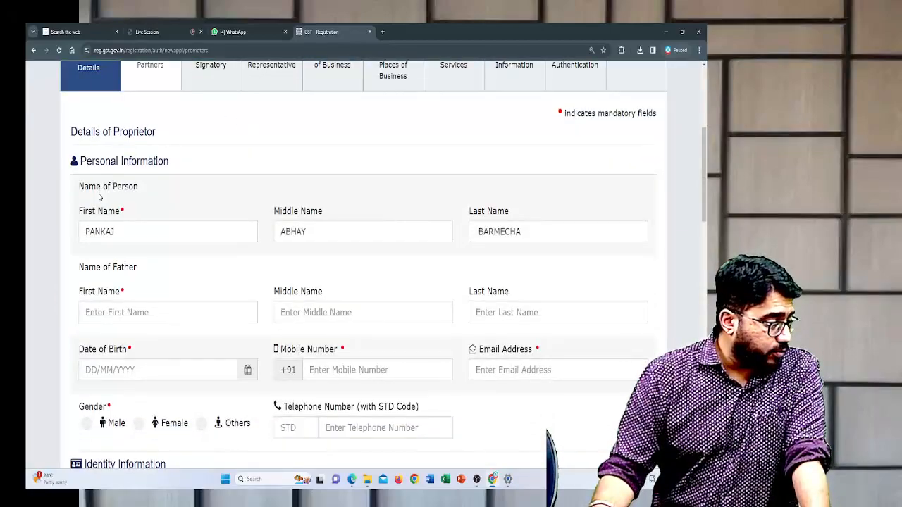
{"action": "left_click_drag", "start_coordinate": [65, 131], "coordinate": [166, 135]}
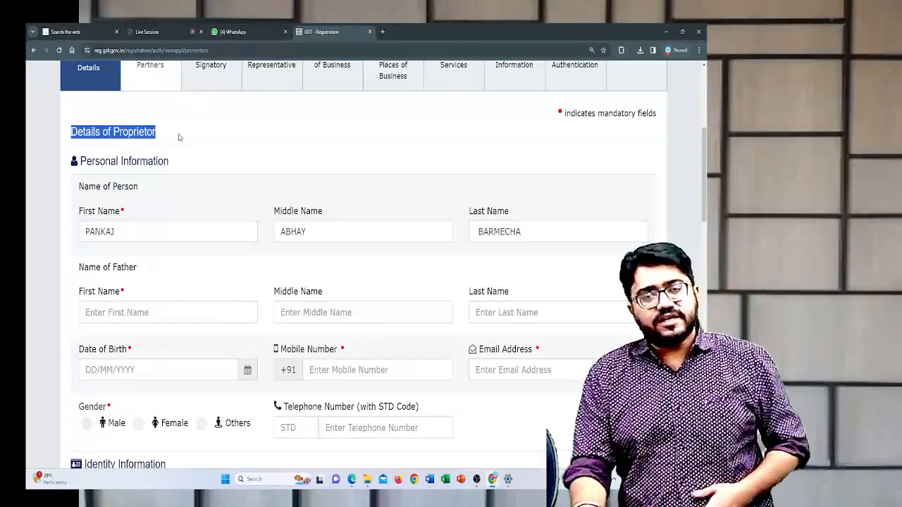
{"action": "scroll", "coordinate": [178, 137], "scroll_direction": "down", "scroll_amount": 1}
{"action": "scroll", "coordinate": [178, 138], "scroll_direction": "up", "scroll_amount": 1}
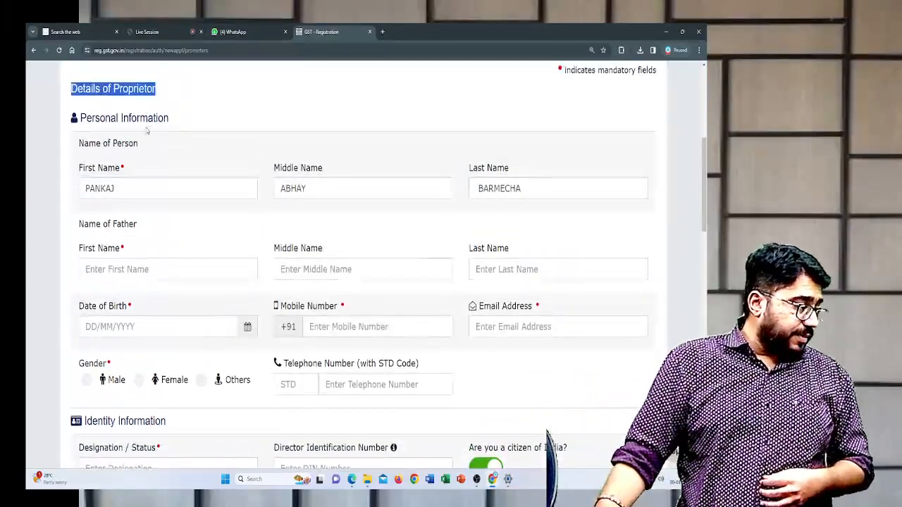
{"action": "scroll", "coordinate": [144, 140], "scroll_direction": "down", "scroll_amount": 1}
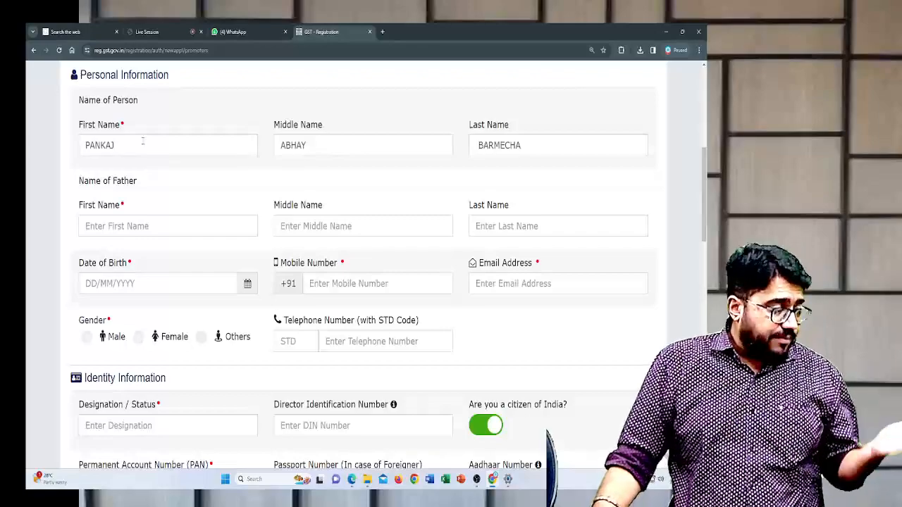
- Enter the first and last name of the proprietor's father, leaving the middle name blank
{"action": "left_click", "coordinate": [113, 223]}
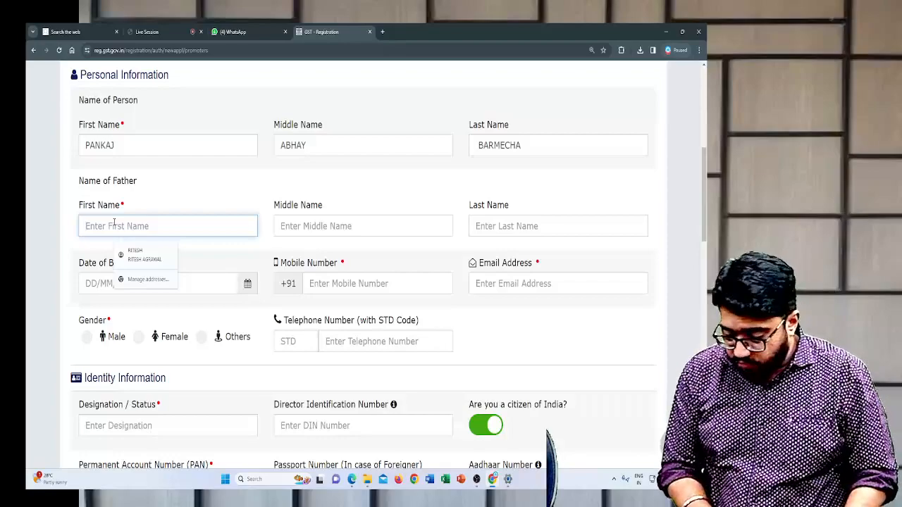
{"action": "key", "text": "Tab"}
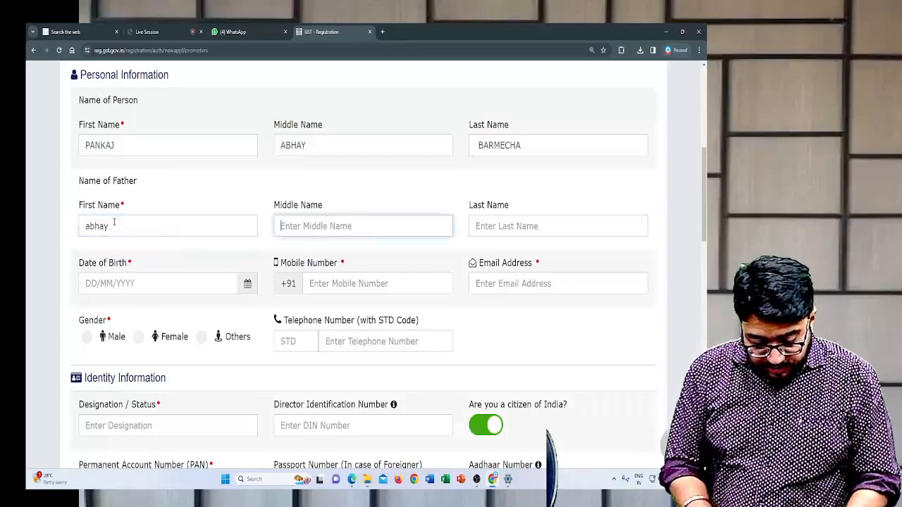
{"action": "key", "text": "Tab"}
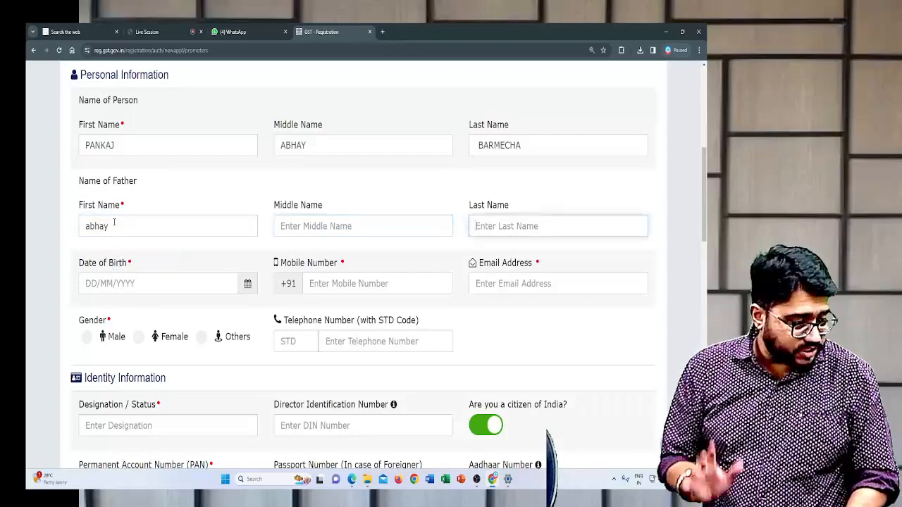
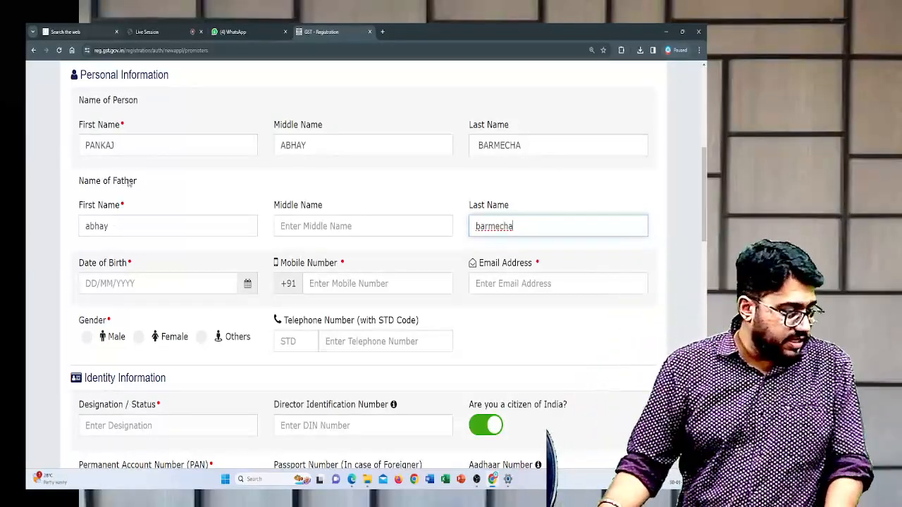
- Enter the proprietor's date of birth and mobile number under Personal Information
{"action": "left_click", "coordinate": [241, 191]}
{"action": "scroll", "coordinate": [242, 191], "scroll_direction": "down", "scroll_amount": 2}
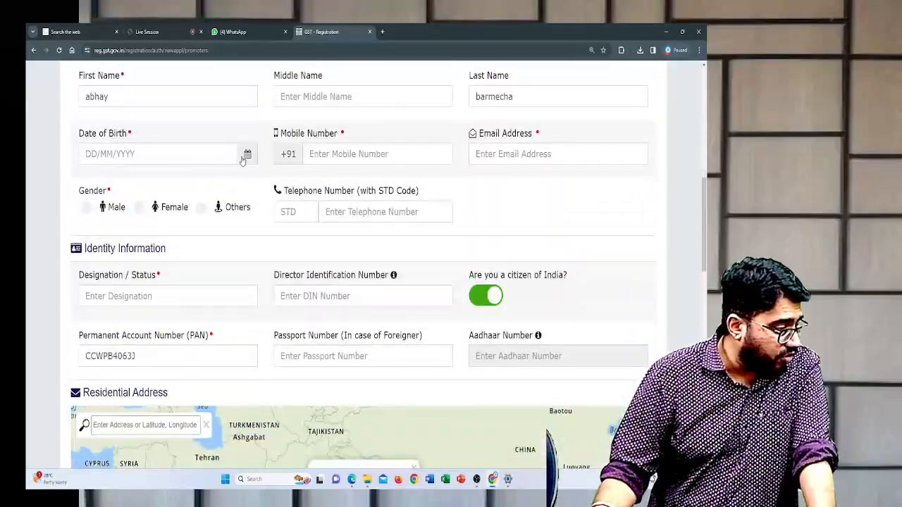
{"action": "left_click", "coordinate": [231, 155]}
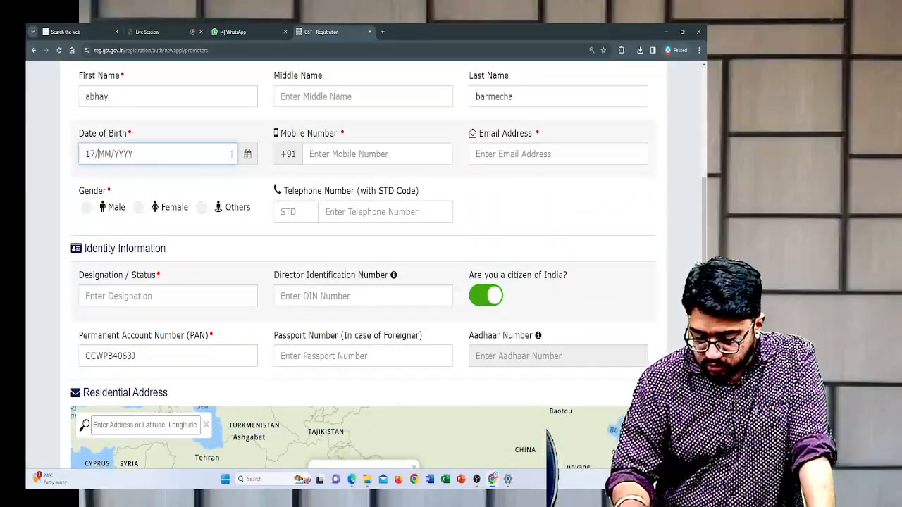
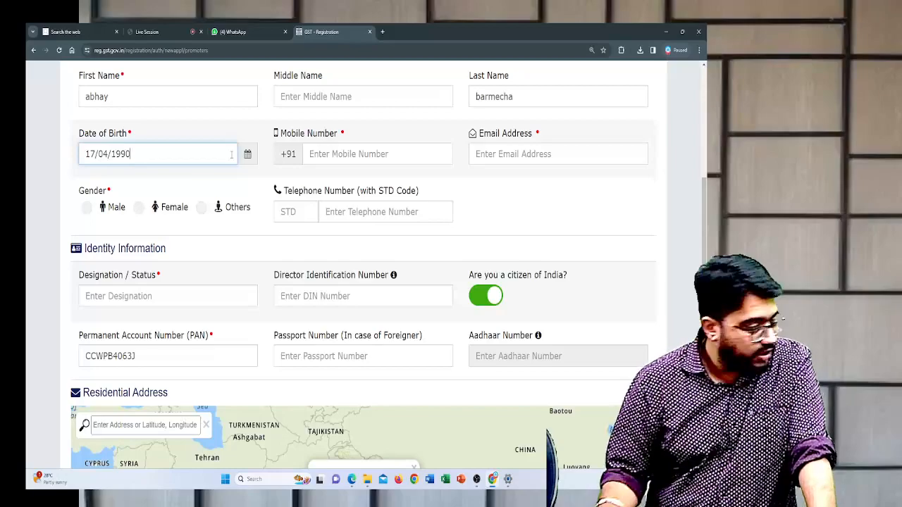
{"action": "key", "text": "Tab"}
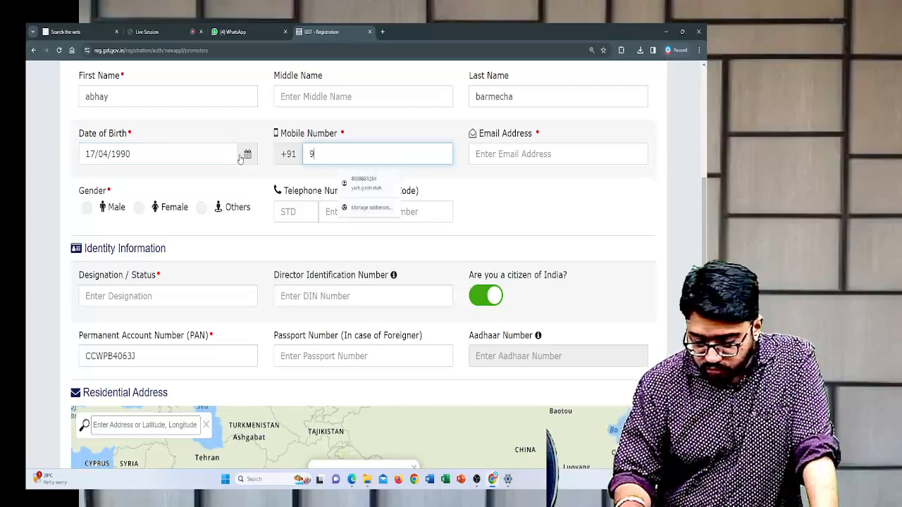
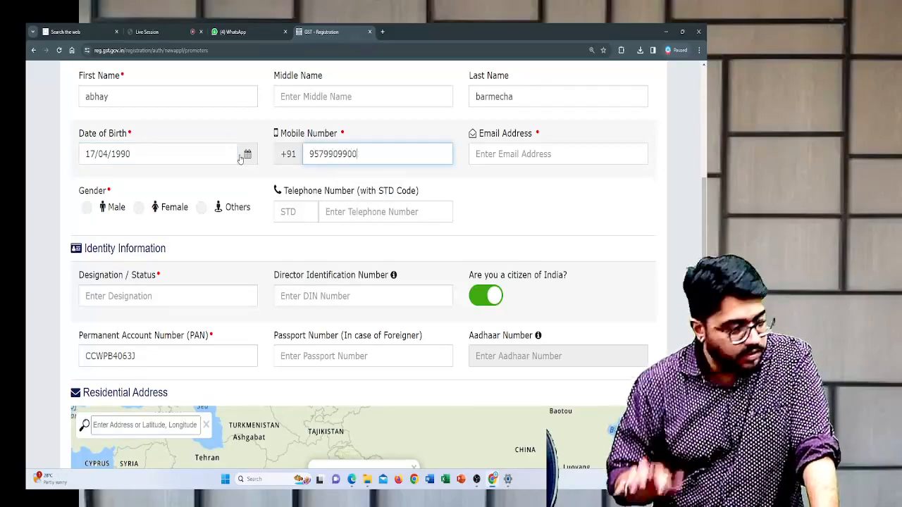
{"action": "key", "text": "Tab"}
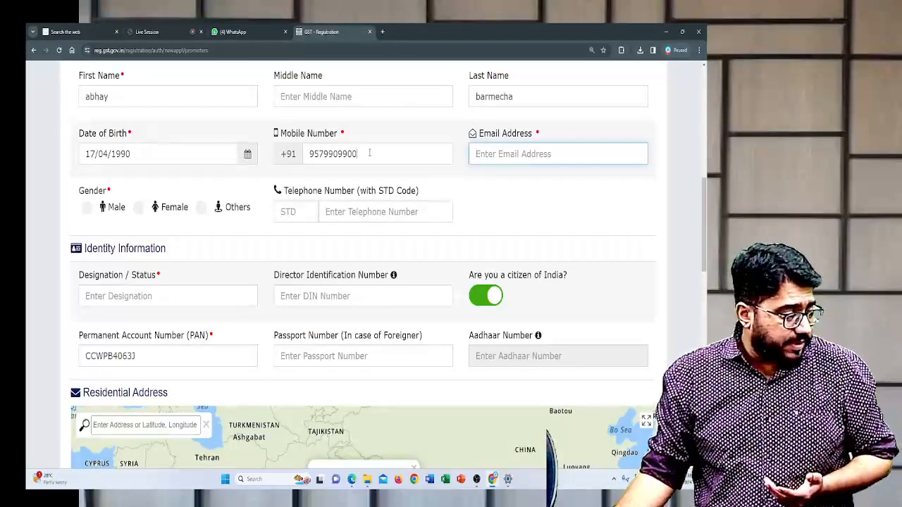
{"action": "left_click_drag", "start_coordinate": [369, 153], "coordinate": [296, 170]}
{"action": "left_click", "coordinate": [439, 163]}
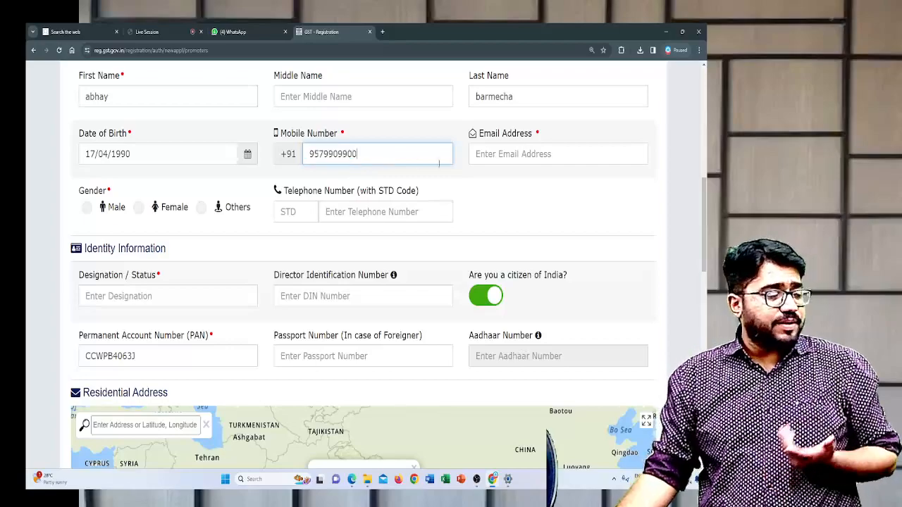
- Enter the proprietor's email address and set the gender to Male, leaving the telephone number blank
{"action": "left_click", "coordinate": [485, 157]}
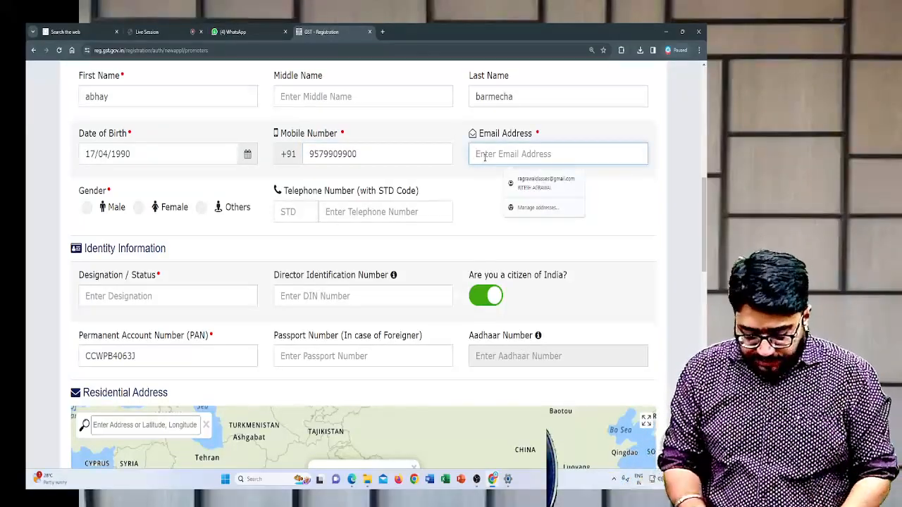
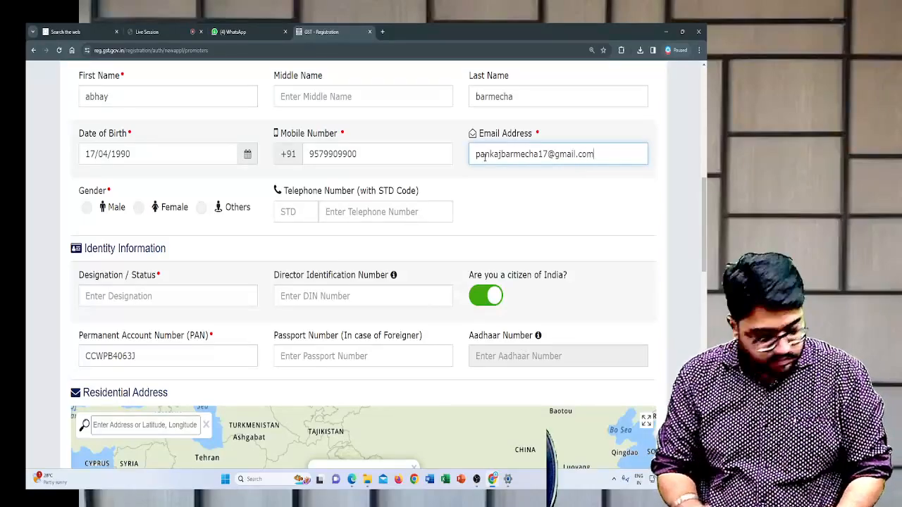
{"action": "key", "text": "Tab"}
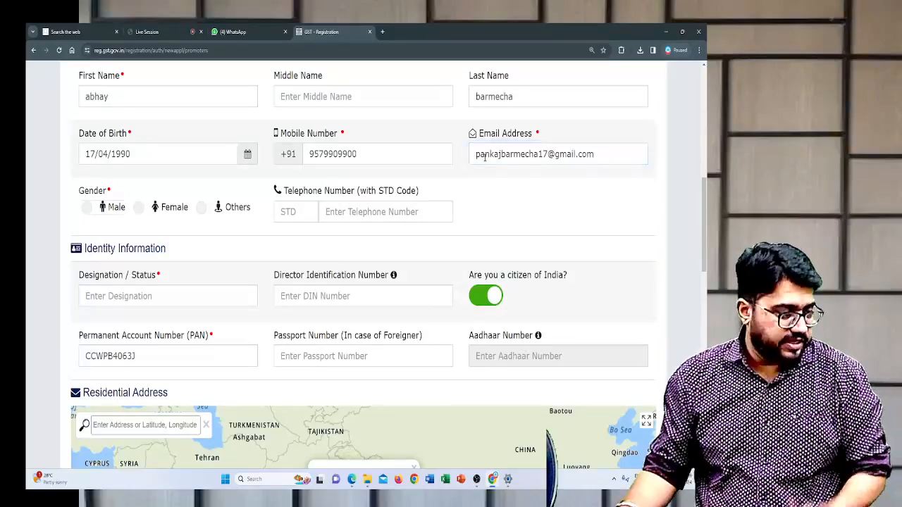
{"action": "left_click", "coordinate": [90, 207]}
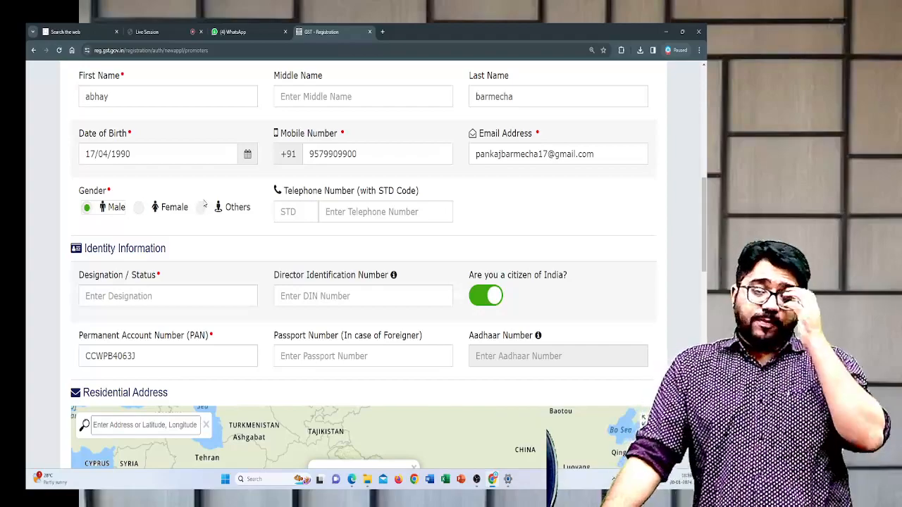
- Enter PROPRIETOR as the designation under Identity Information, leaving the DIN, passport and Aadhaar numbers blank
{"action": "scroll", "coordinate": [204, 204], "scroll_direction": "down", "scroll_amount": 2}
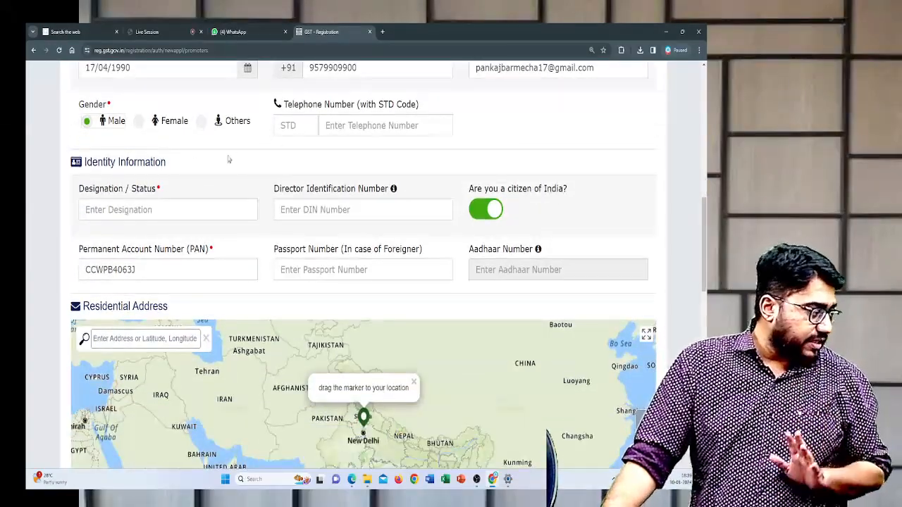
{"action": "scroll", "coordinate": [184, 162], "scroll_direction": "down", "scroll_amount": 1}
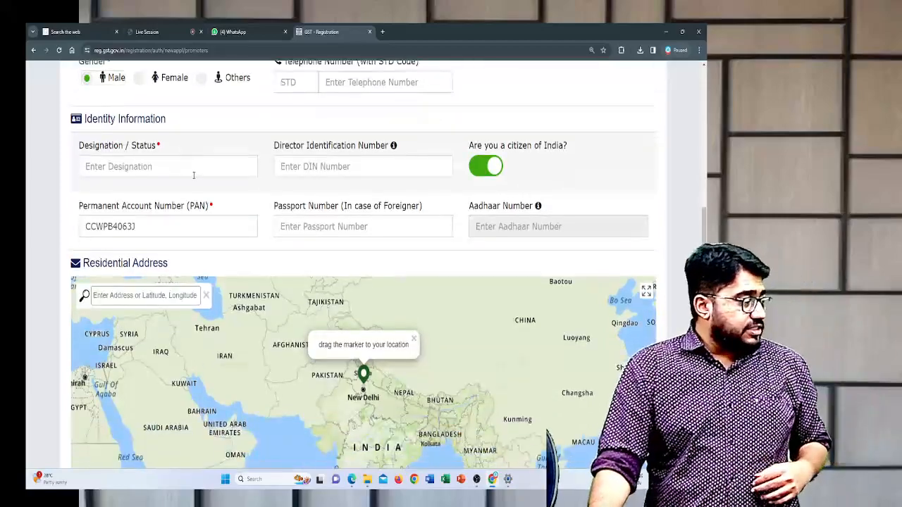
{"action": "left_click", "coordinate": [197, 167]}
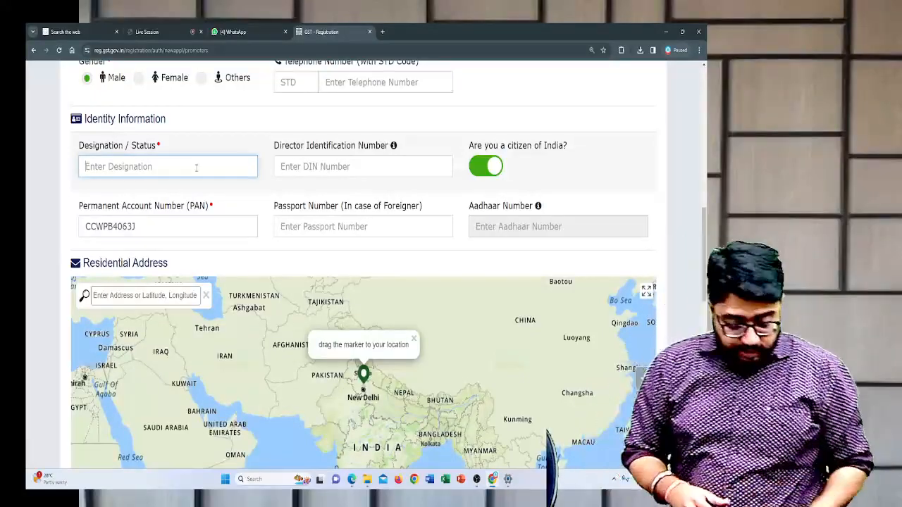
{"action": "type", "text": "d"}
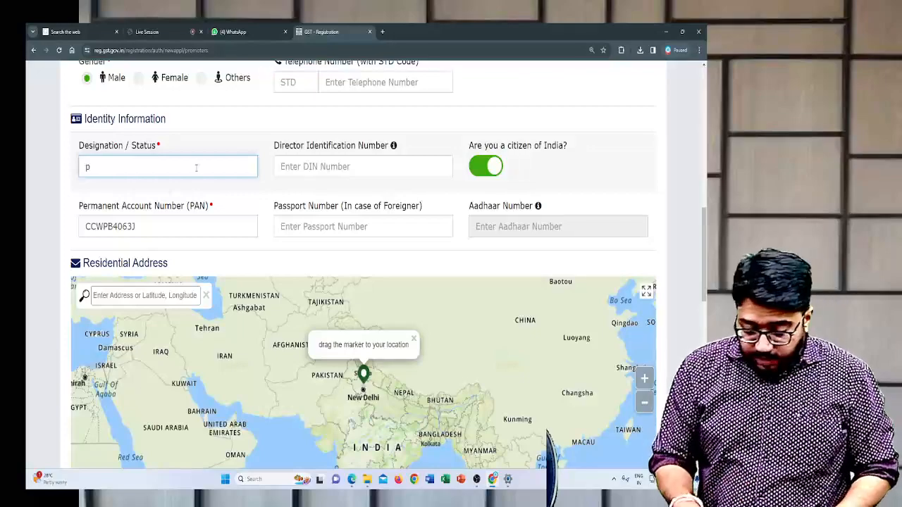
{"action": "key", "text": "BackSpace"}
{"action": "type", "text": "PROPRIETOR"}
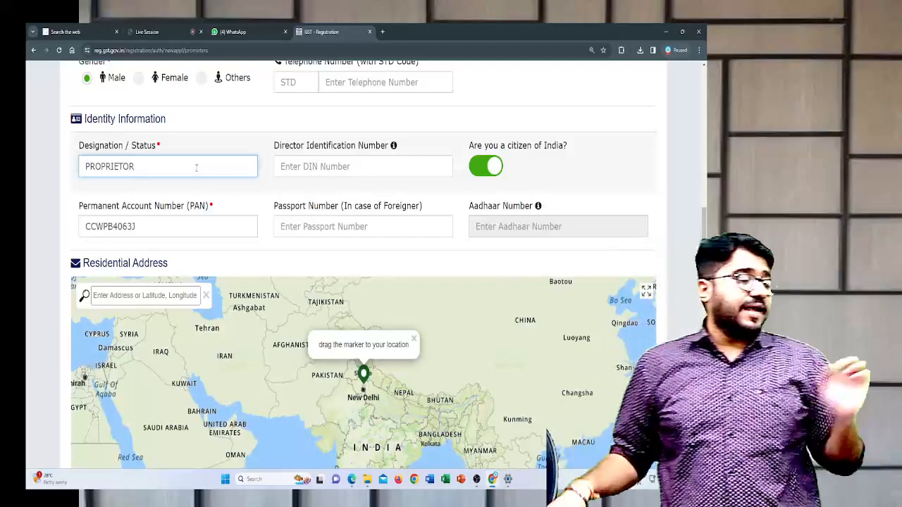
{"action": "key", "text": "Tab"}
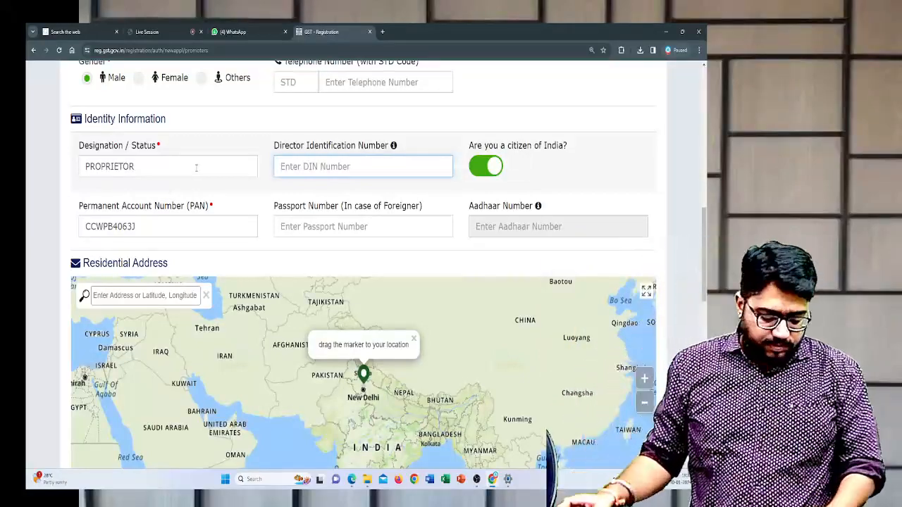
{"action": "double_click", "coordinate": [144, 227]}
{"action": "left_click", "coordinate": [315, 226]}
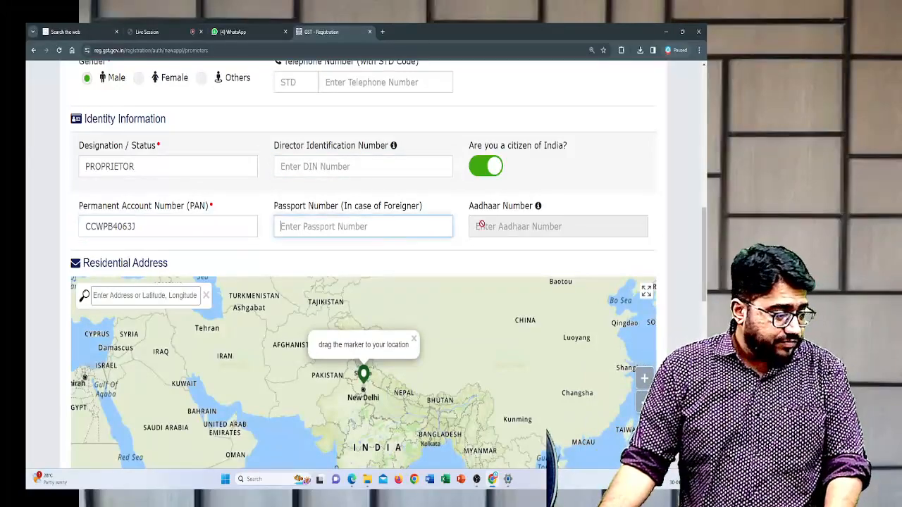
{"action": "left_click", "coordinate": [527, 224]}
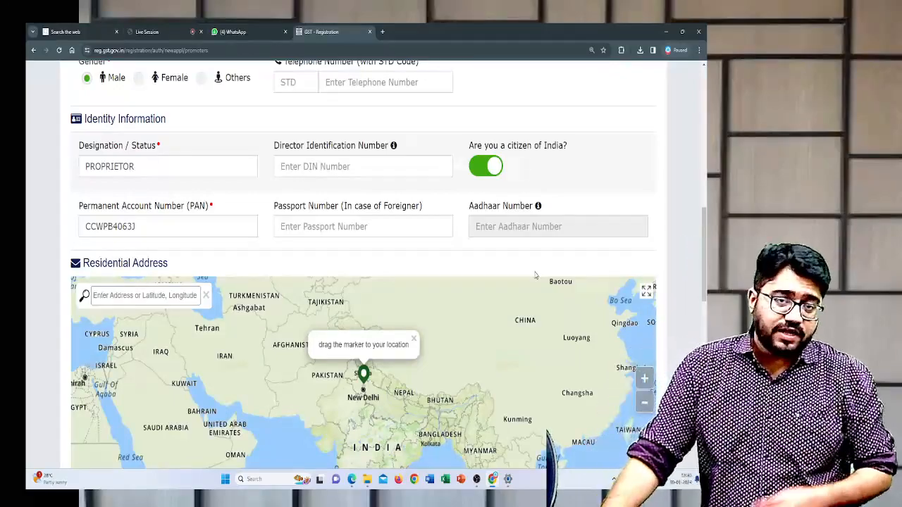
- Search the Residential Address map for the proprietor's postal PIN code and choose the matching Shirur, Maharashtra location
{"action": "scroll", "coordinate": [402, 246], "scroll_direction": "down", "scroll_amount": 2}
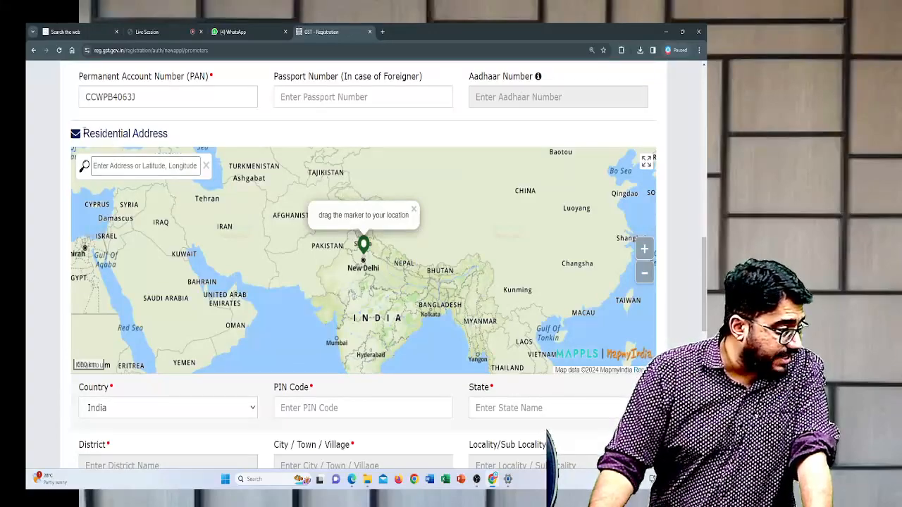
{"action": "left_click", "coordinate": [120, 167]}
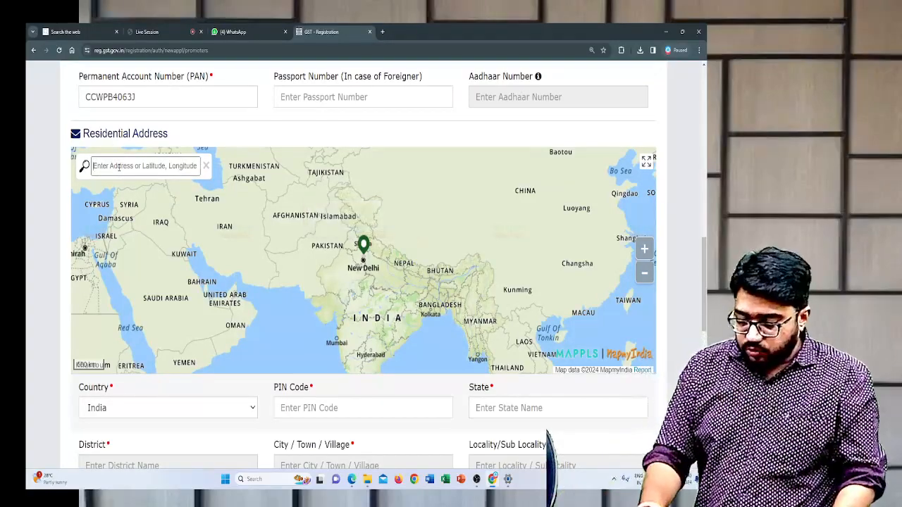
{"action": "type", "text": "412210"}
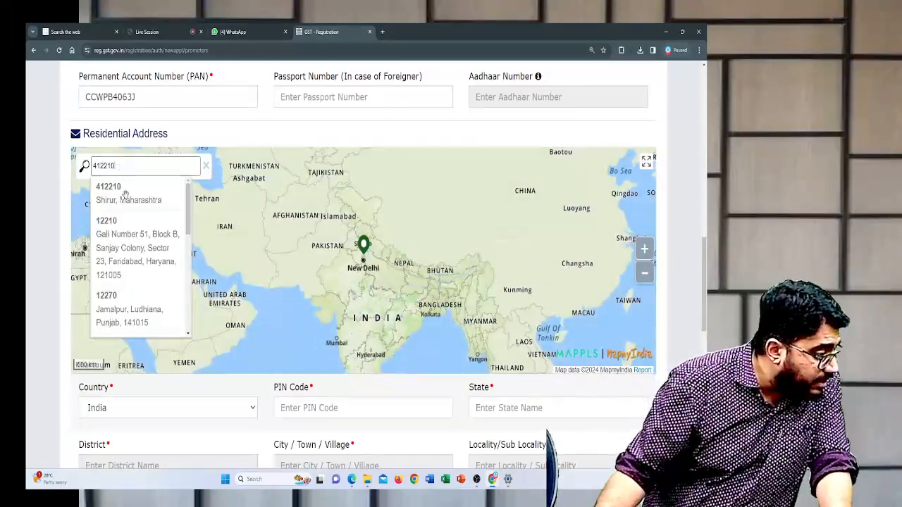
{"action": "left_click", "coordinate": [125, 198]}
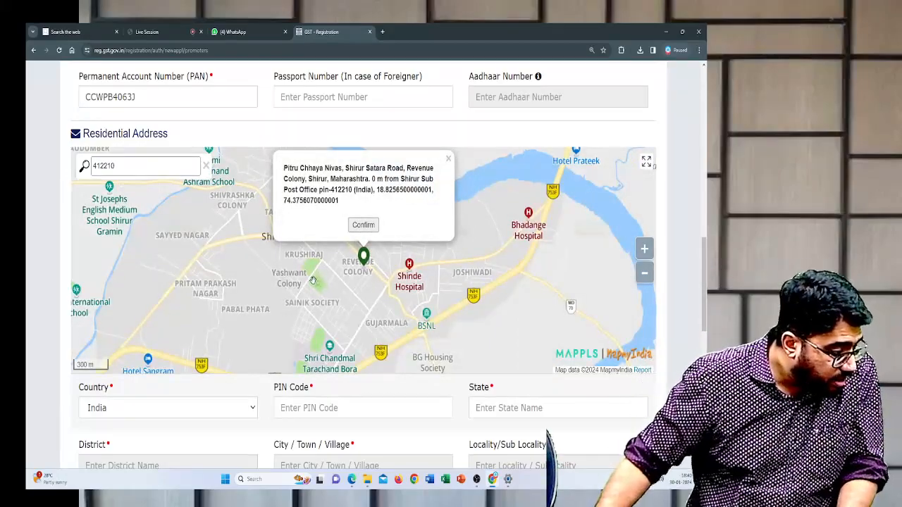
{"action": "scroll", "coordinate": [313, 280], "scroll_direction": "down", "scroll_amount": 1}
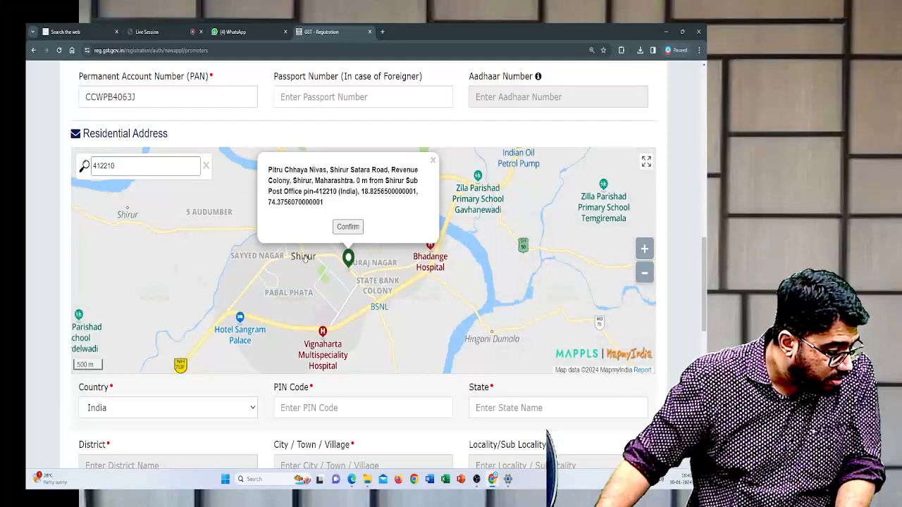
- Try moving the map marker to several spots around Shirur, and dismiss the suggested address
{"action": "left_click", "coordinate": [306, 259]}
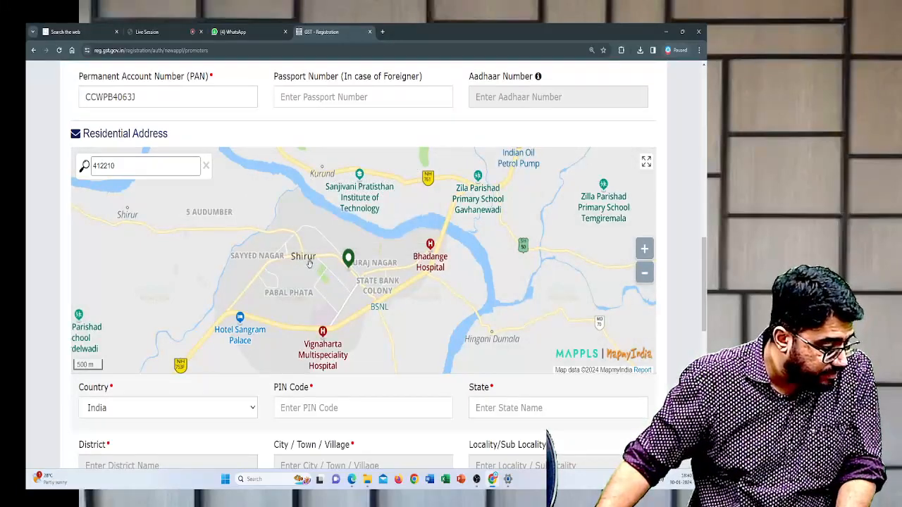
{"action": "scroll", "coordinate": [310, 264], "scroll_direction": "up", "scroll_amount": 1}
{"action": "left_click", "coordinate": [293, 255]}
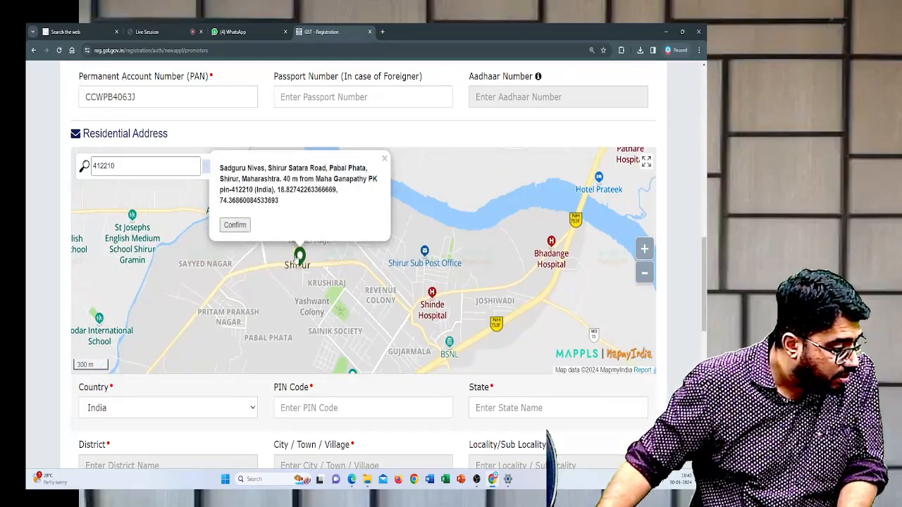
{"action": "left_click_drag", "start_coordinate": [295, 259], "coordinate": [367, 259]}
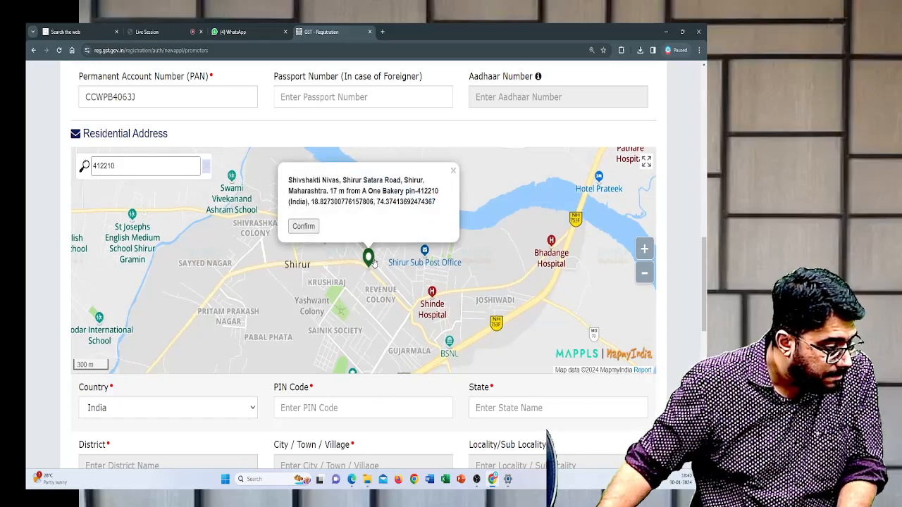
{"action": "left_click_drag", "start_coordinate": [368, 261], "coordinate": [342, 262]}
{"action": "left_click_drag", "start_coordinate": [340, 261], "coordinate": [330, 260]}
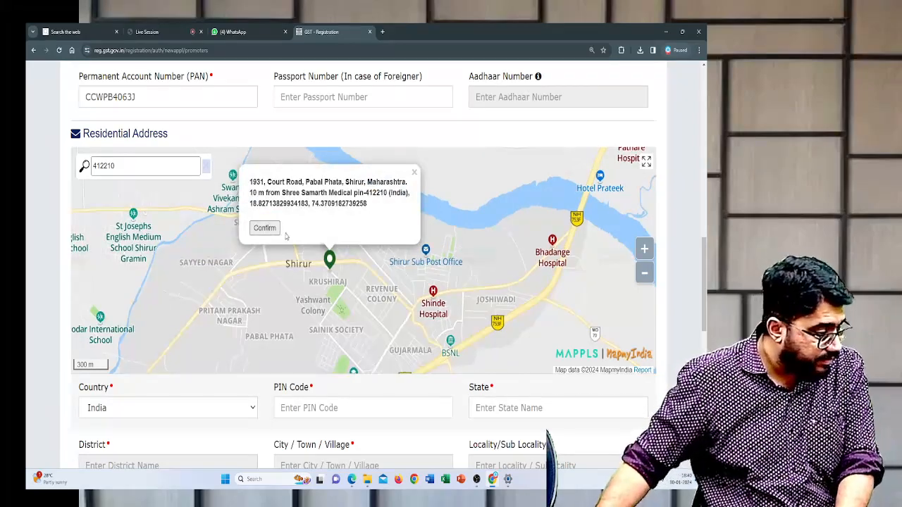
{"action": "mouse_move", "coordinate": [330, 262]}
{"action": "left_mouse_down"}
{"action": "mouse_move", "coordinate": [304, 262]}
{"action": "mouse_move", "coordinate": [404, 269]}
{"action": "mouse_move", "coordinate": [388, 285]}
{"action": "mouse_move", "coordinate": [365, 263]}
{"action": "left_mouse_up"}
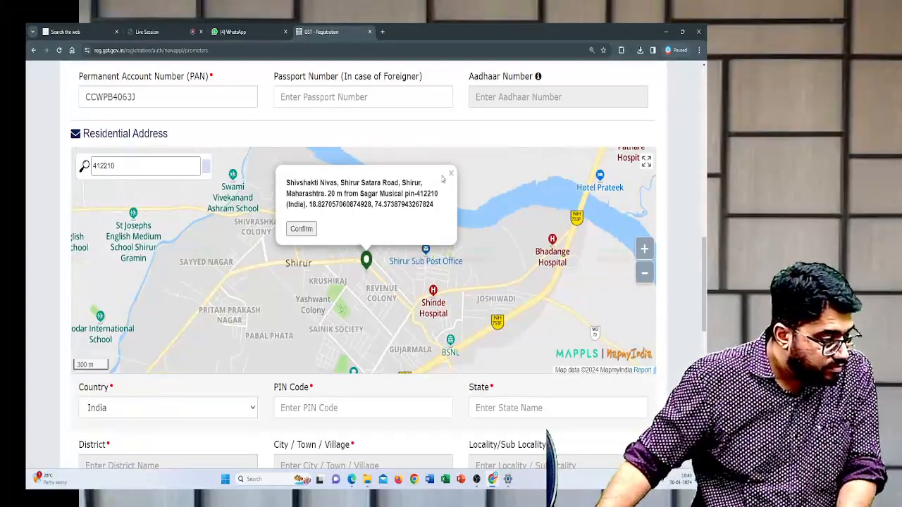
{"action": "left_click", "coordinate": [451, 174]}
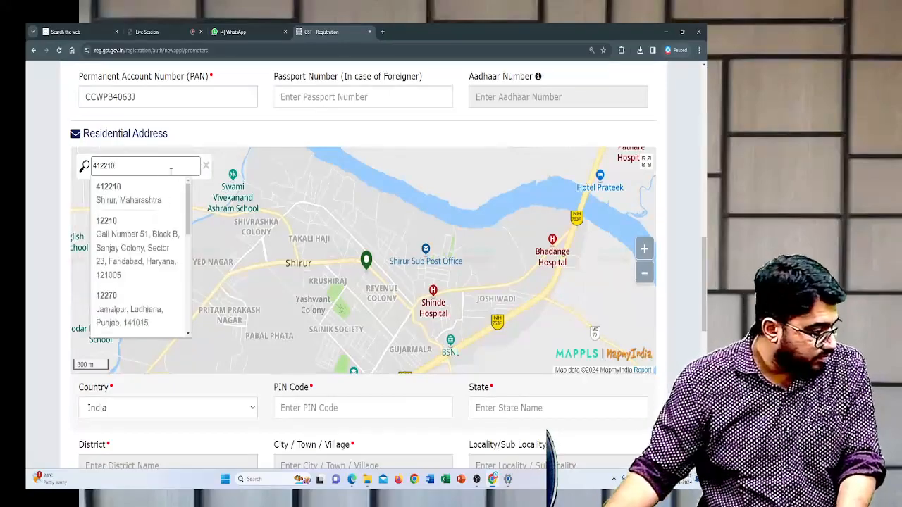
- Choose the Shirur, Maharashtra match for the postal PIN code again and confirm it as the residential address
{"action": "left_click", "coordinate": [155, 195]}
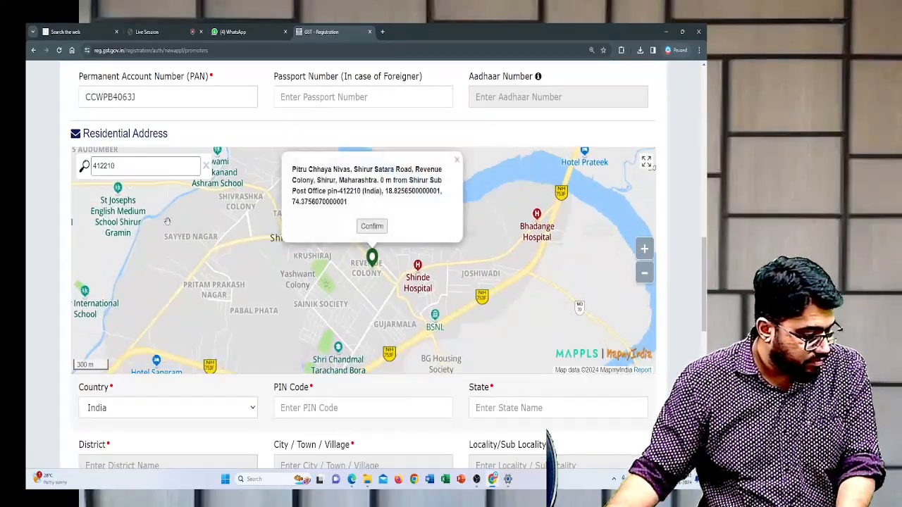
{"action": "left_click", "coordinate": [372, 227]}
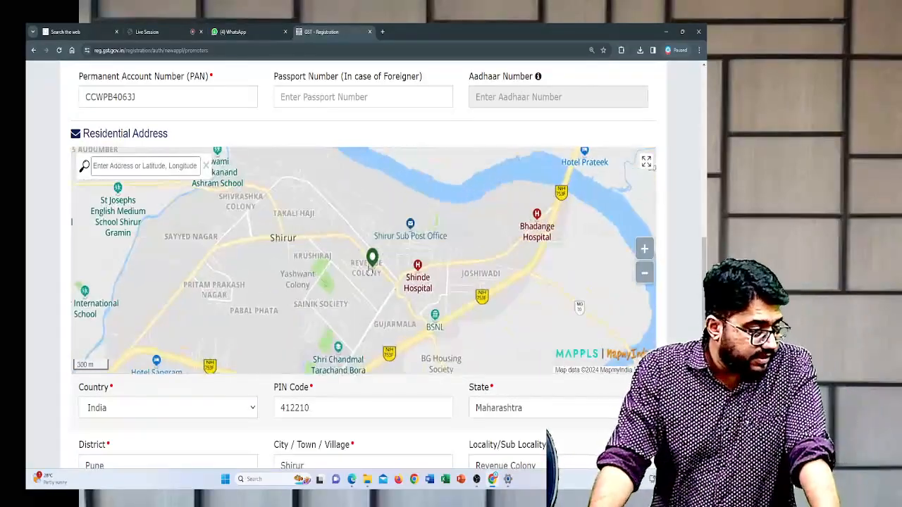
{"action": "scroll", "coordinate": [353, 376], "scroll_direction": "down", "scroll_amount": 3}
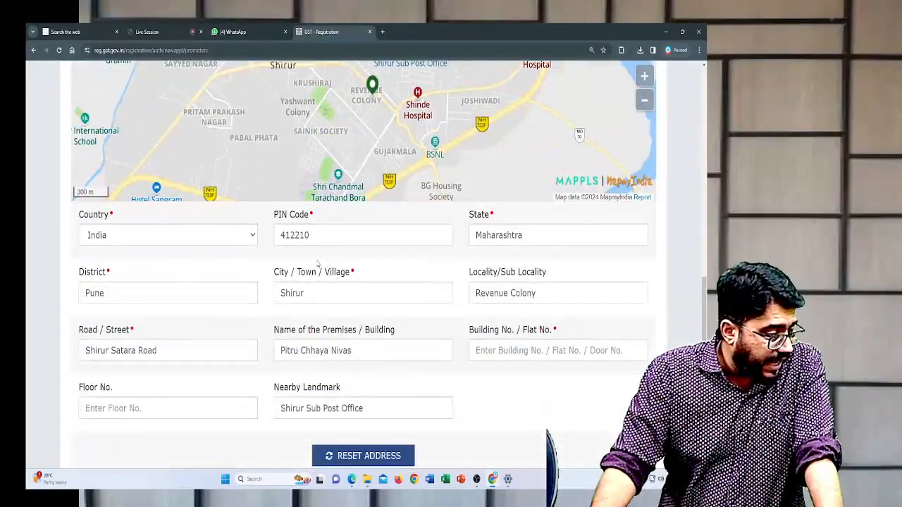
{"action": "scroll", "coordinate": [319, 264], "scroll_direction": "down", "scroll_amount": 2}
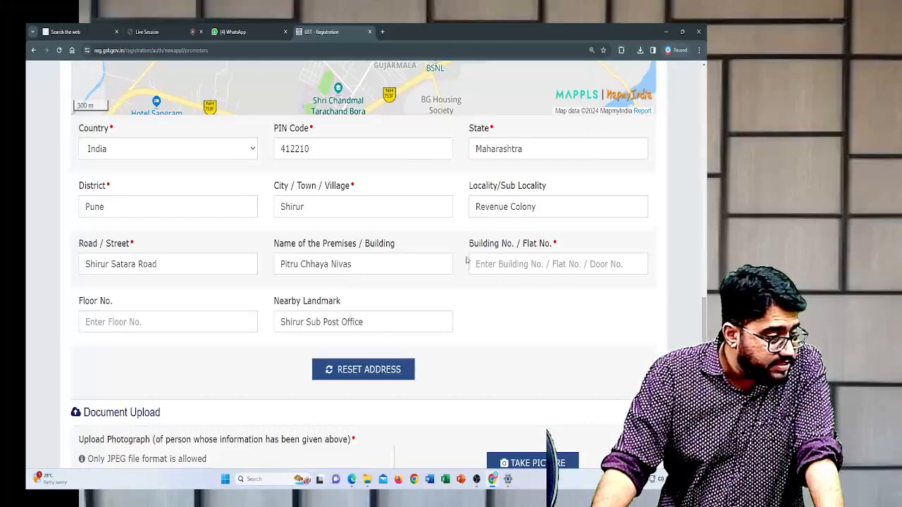
- Enter the proprietor's building or flat number in the residential address, keeping the marker at the suggested location
{"action": "left_click", "coordinate": [485, 262]}
{"action": "scroll", "coordinate": [352, 245], "scroll_direction": "up", "scroll_amount": 2}
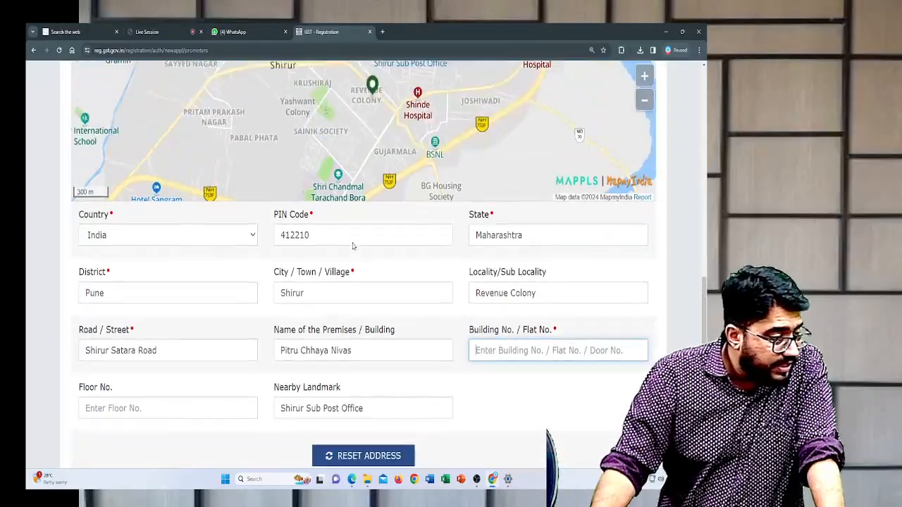
{"action": "scroll", "coordinate": [352, 245], "scroll_direction": "up", "scroll_amount": 1}
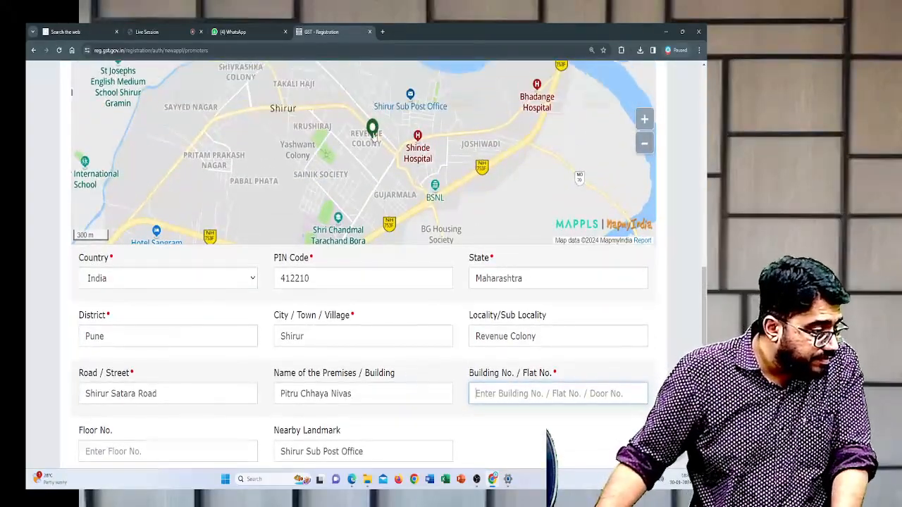
{"action": "left_click", "coordinate": [373, 131]}
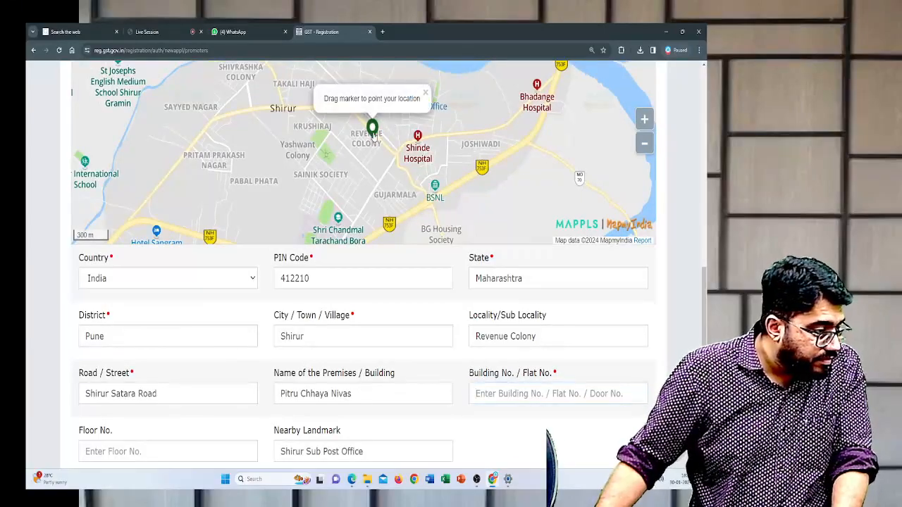
{"action": "left_click", "coordinate": [373, 133]}
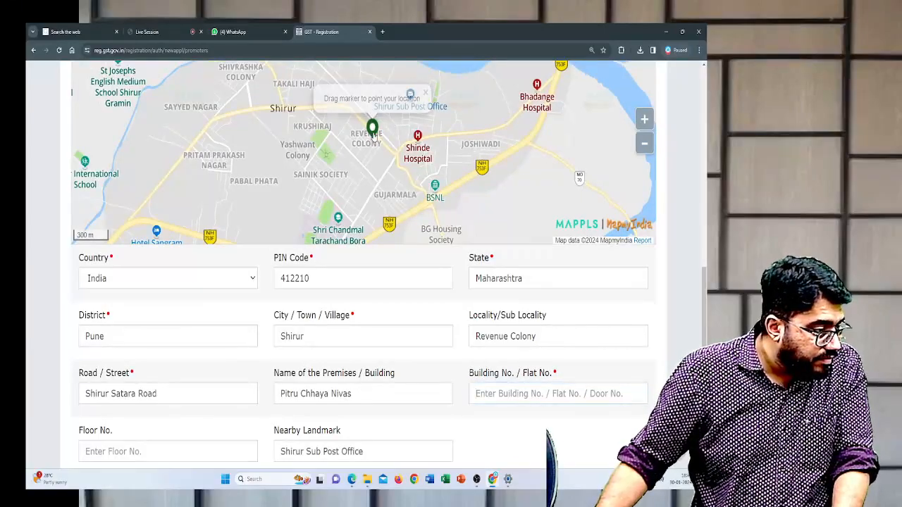
{"action": "left_click", "coordinate": [505, 398]}
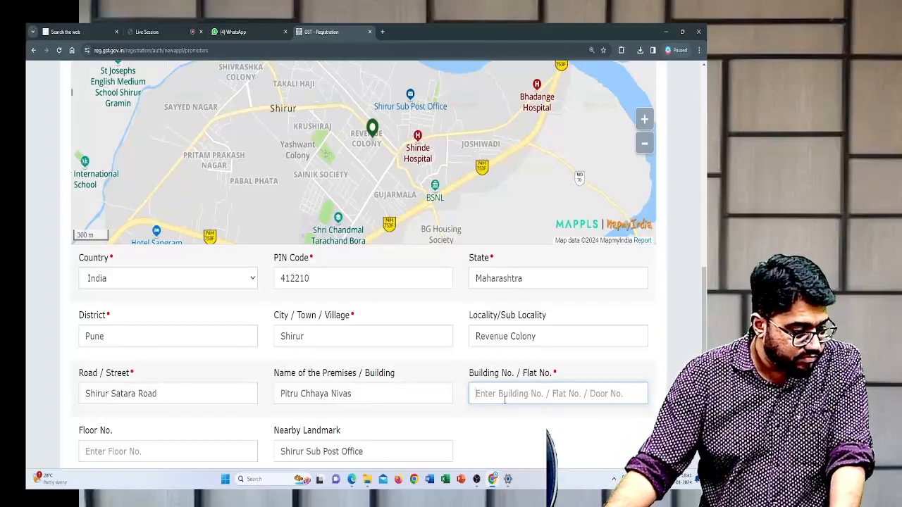
{"action": "type", "text": "1"}
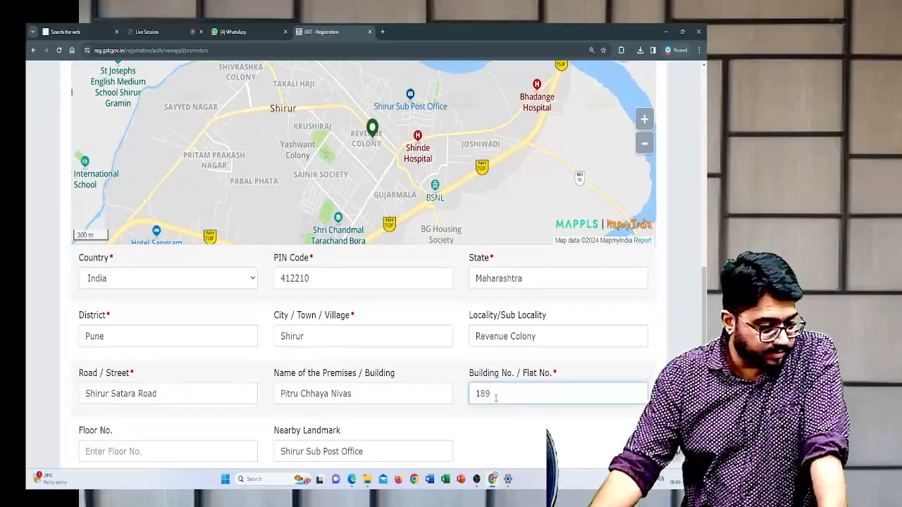
{"action": "type", "text": "89"}
- Upload the PHOTO image from the GST REG folder as the proprietor's photograph, leaving the floor number blank
{"action": "scroll", "coordinate": [504, 430], "scroll_direction": "down", "scroll_amount": 2}
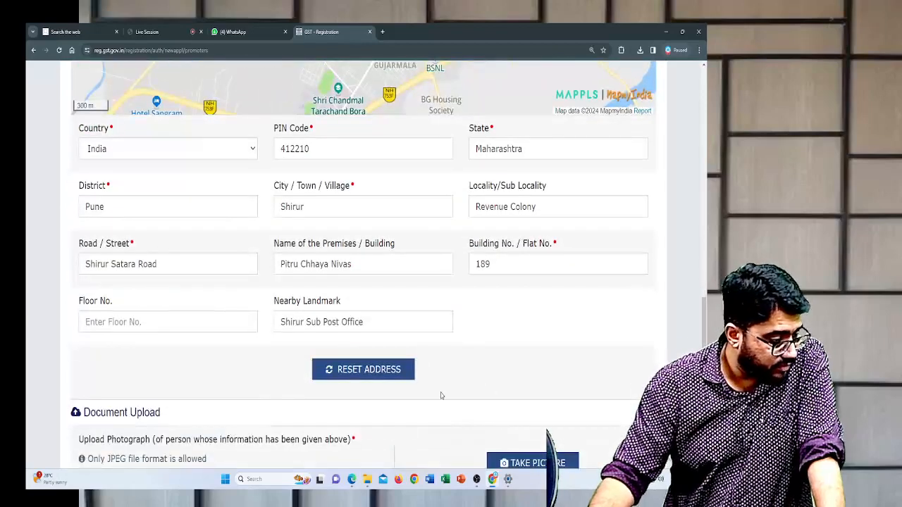
{"action": "scroll", "coordinate": [441, 396], "scroll_direction": "down", "scroll_amount": 1}
{"action": "scroll", "coordinate": [441, 396], "scroll_direction": "down", "scroll_amount": 1}
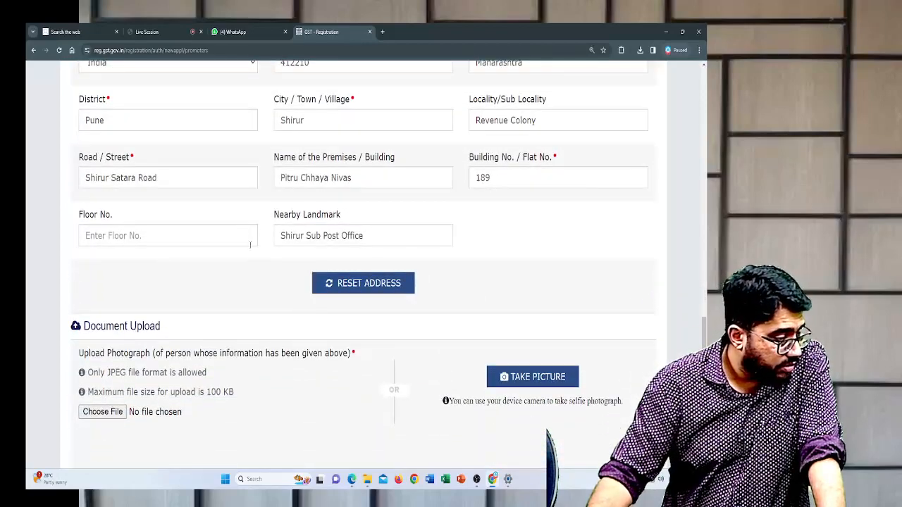
{"action": "scroll", "coordinate": [276, 264], "scroll_direction": "down", "scroll_amount": 1}
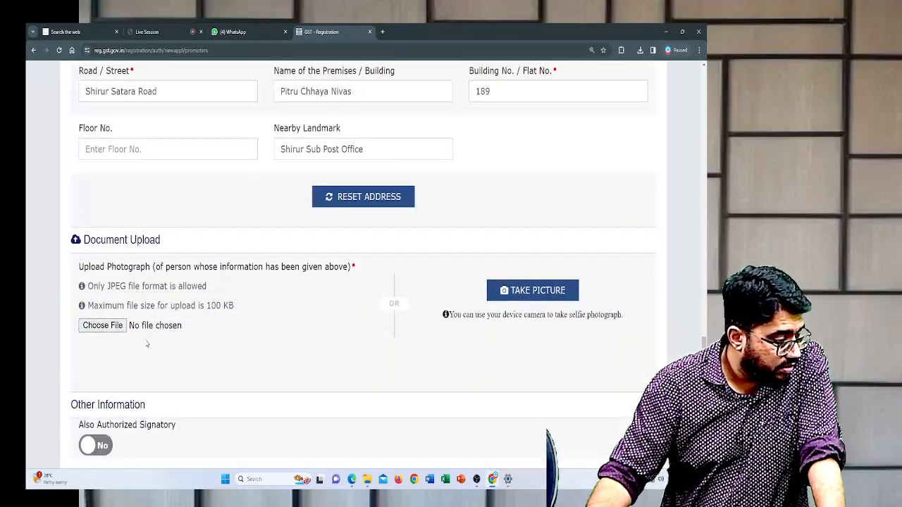
{"action": "left_click_drag", "start_coordinate": [83, 240], "coordinate": [173, 242]}
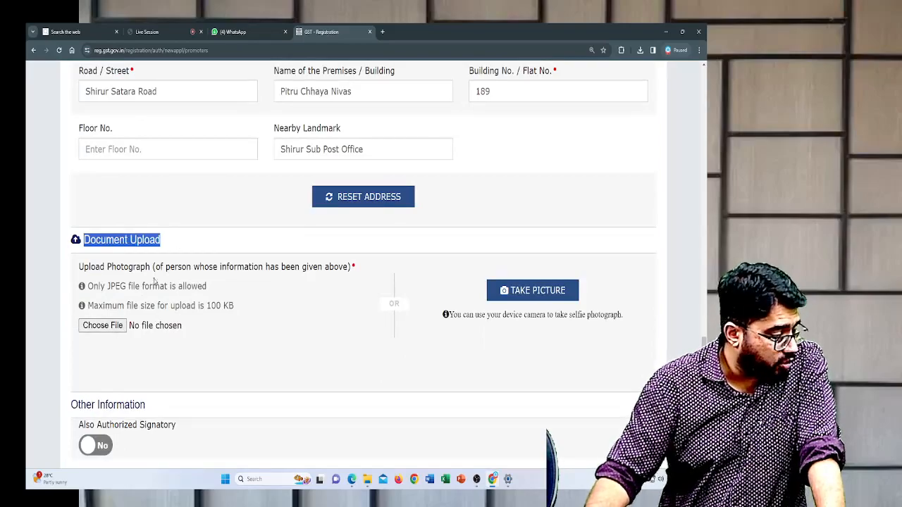
{"action": "left_click", "coordinate": [120, 328]}
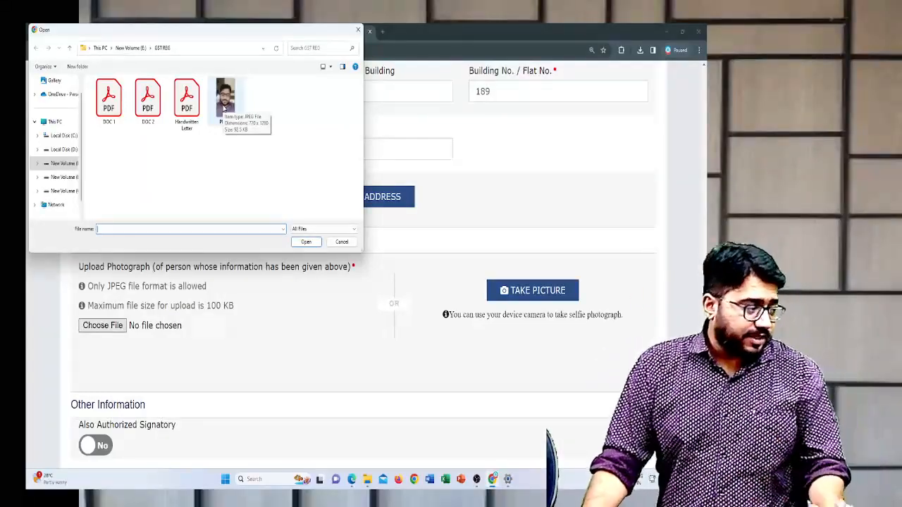
{"action": "left_click", "coordinate": [224, 108]}
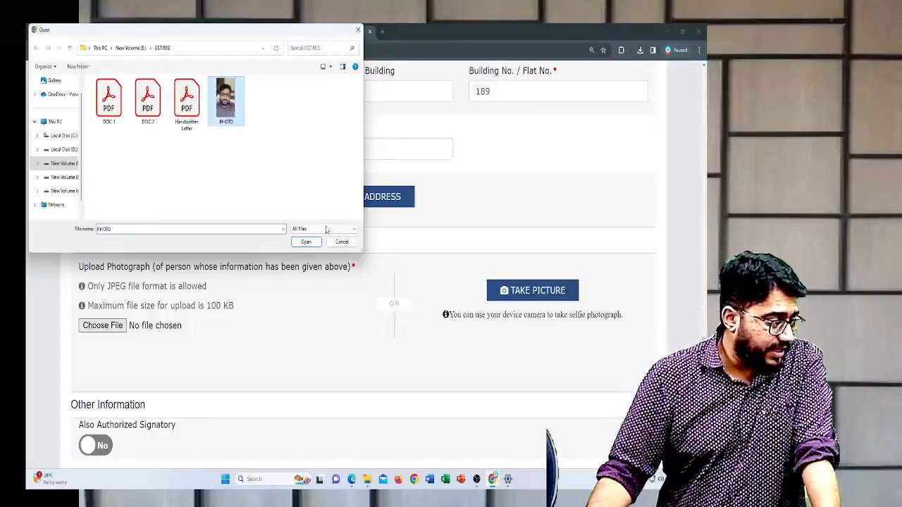
{"action": "left_click", "coordinate": [306, 241]}
- Set Also Authorized Signatory to Yes for the proprietor, and save the Promoter / Partners section to continue
{"action": "scroll", "coordinate": [179, 338], "scroll_direction": "down", "scroll_amount": 1}
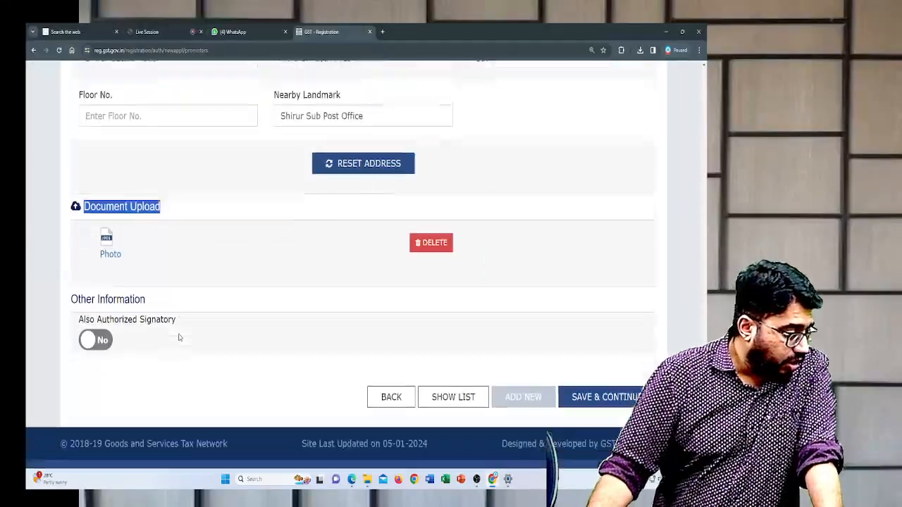
{"action": "scroll", "coordinate": [179, 337], "scroll_direction": "down", "scroll_amount": 1}
{"action": "left_click", "coordinate": [219, 199]}
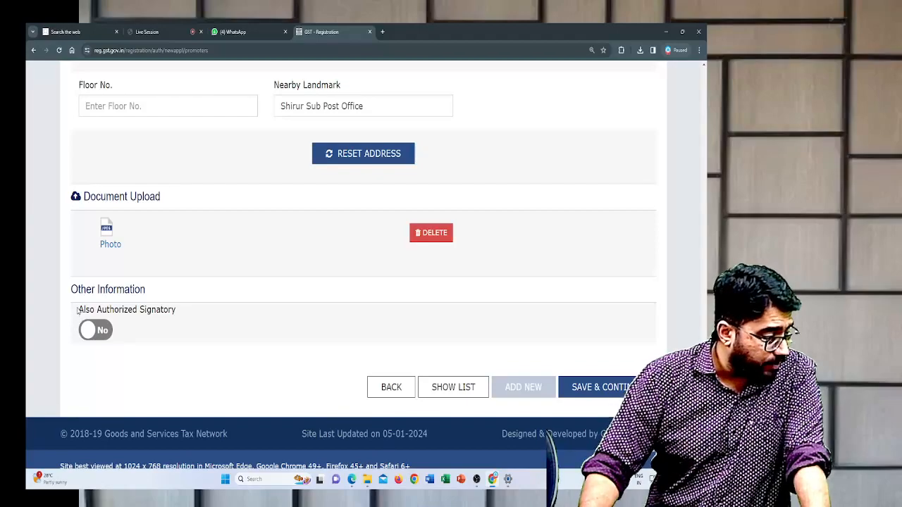
{"action": "left_click_drag", "start_coordinate": [112, 300], "coordinate": [217, 304]}
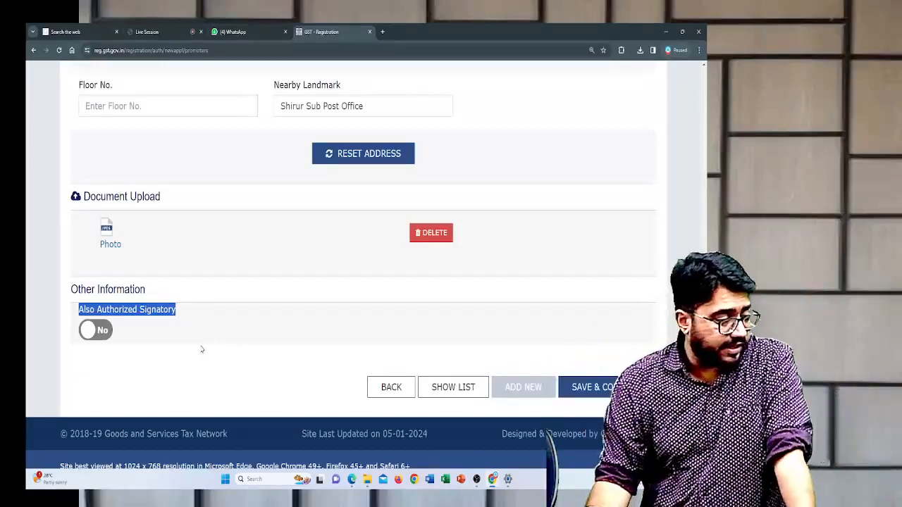
{"action": "left_click", "coordinate": [201, 349]}
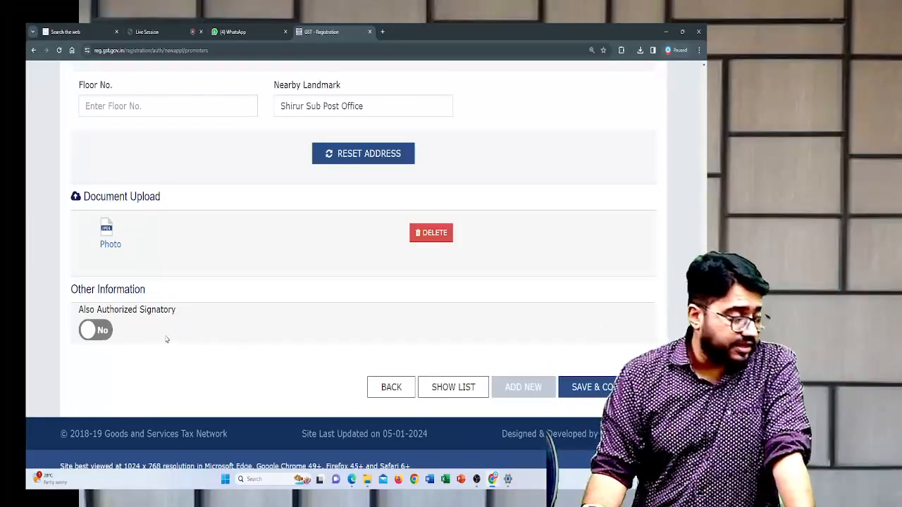
{"action": "left_click", "coordinate": [96, 331]}
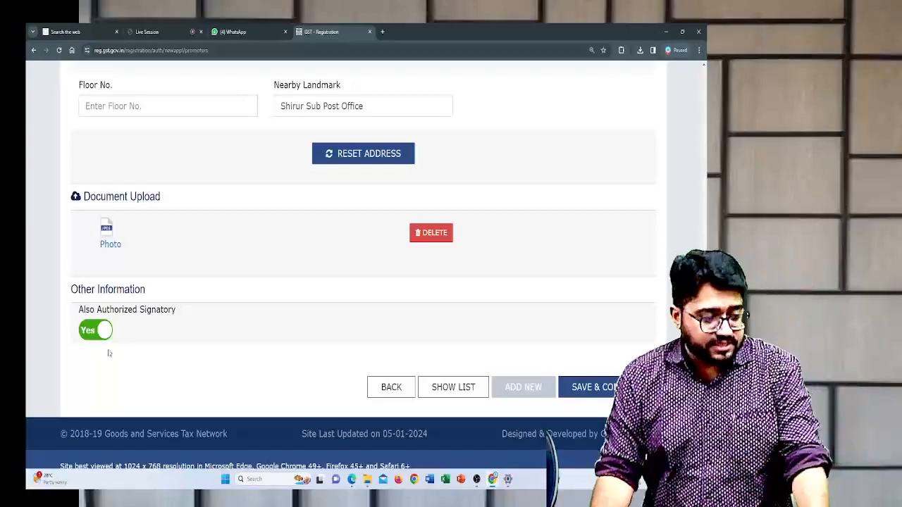
{"action": "left_click", "coordinate": [596, 387]}
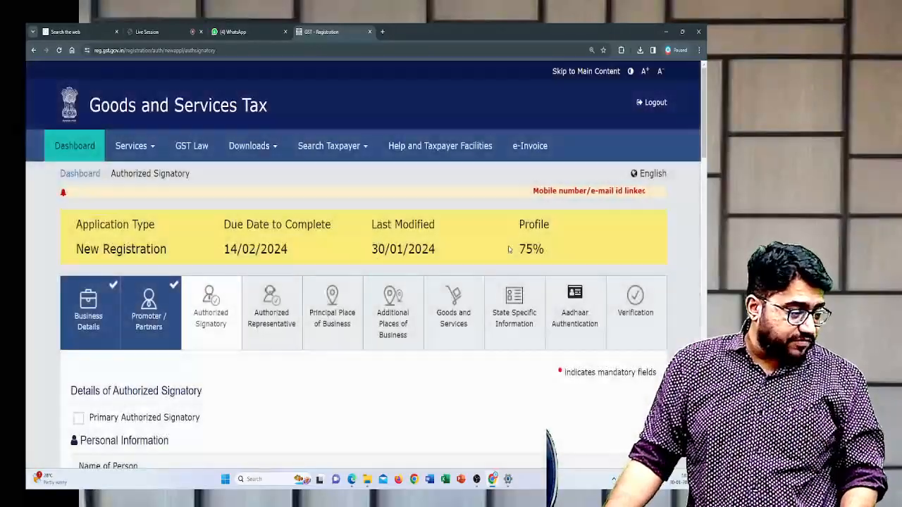
- Mark the proprietor as the Primary Authorized Signatory in the Details of Authorized Signatory
{"action": "left_click_drag", "start_coordinate": [518, 223], "coordinate": [549, 249]}
{"action": "scroll", "coordinate": [549, 248], "scroll_direction": "down", "scroll_amount": 3}
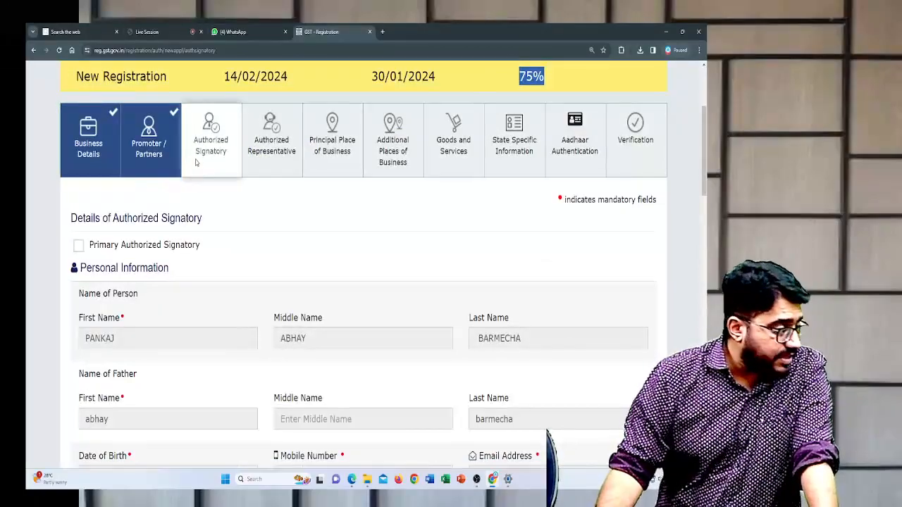
{"action": "scroll", "coordinate": [206, 160], "scroll_direction": "down", "scroll_amount": 1}
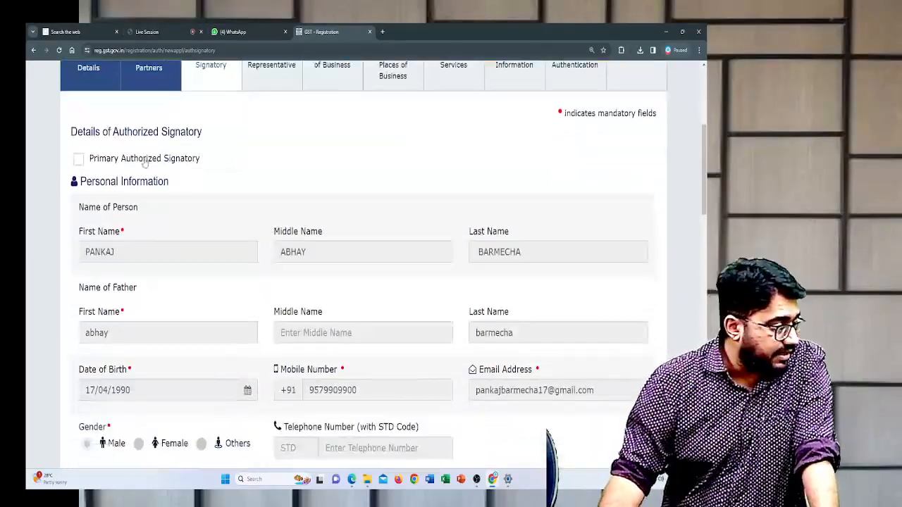
{"action": "left_click", "coordinate": [79, 159]}
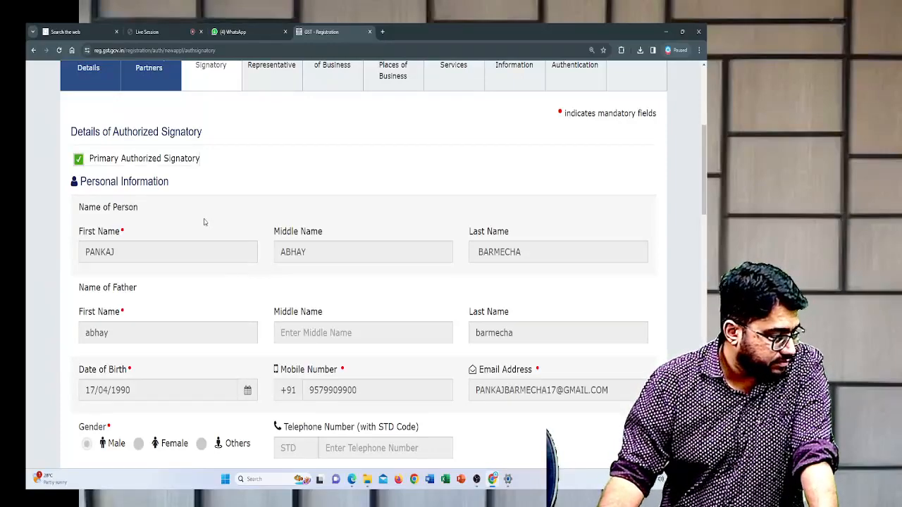
- Review the signatory's prefilled personal and identity details, and read the note on the proof of authorized signatory requirement
{"action": "scroll", "coordinate": [204, 223], "scroll_direction": "down", "scroll_amount": 2}
{"action": "double_click", "coordinate": [129, 125]}
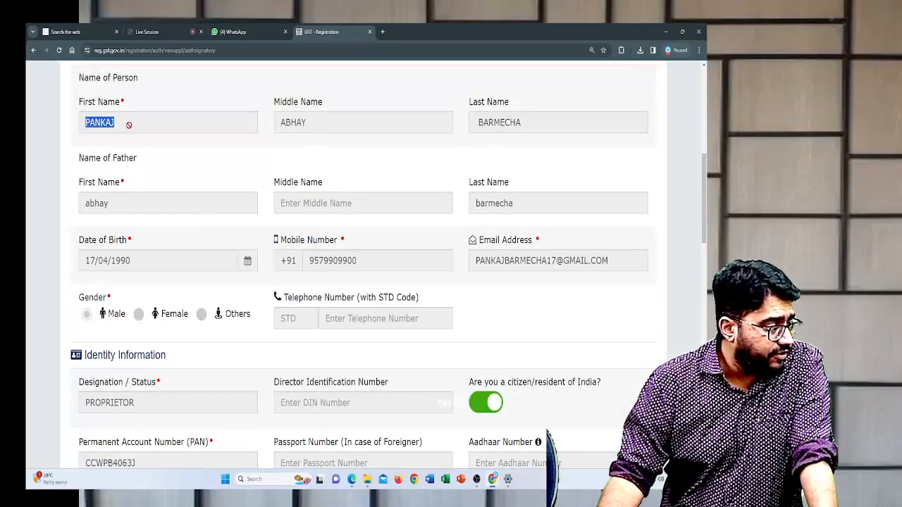
{"action": "double_click", "coordinate": [283, 124]}
{"action": "double_click", "coordinate": [488, 125]}
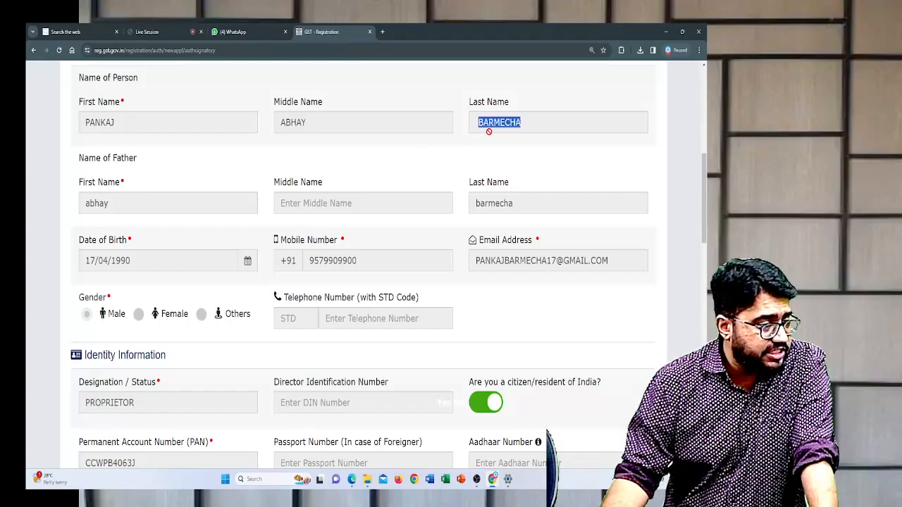
{"action": "scroll", "coordinate": [429, 160], "scroll_direction": "down", "scroll_amount": 1}
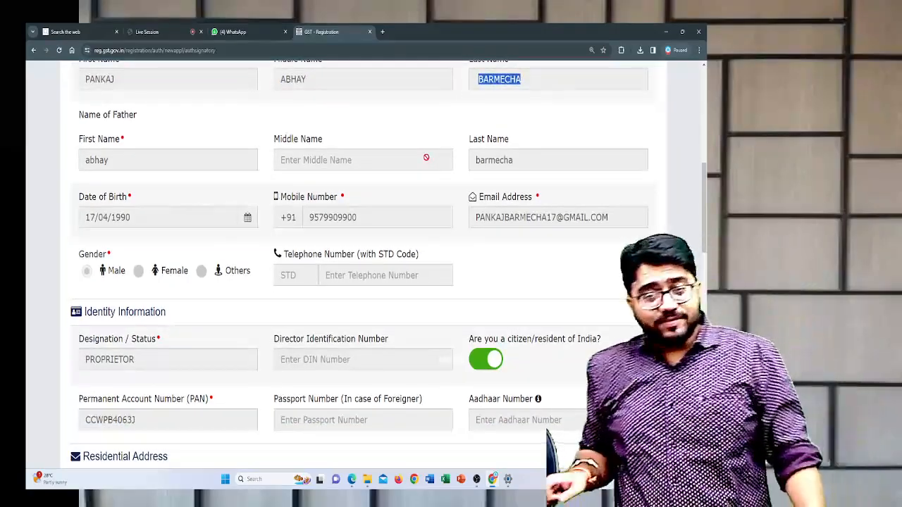
{"action": "scroll", "coordinate": [426, 158], "scroll_direction": "up", "scroll_amount": 3}
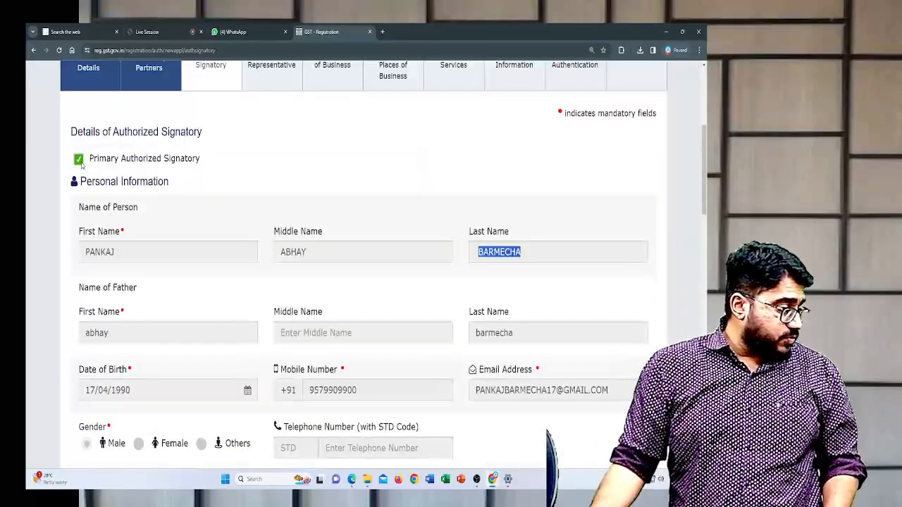
{"action": "scroll", "coordinate": [78, 163], "scroll_direction": "down", "scroll_amount": 6}
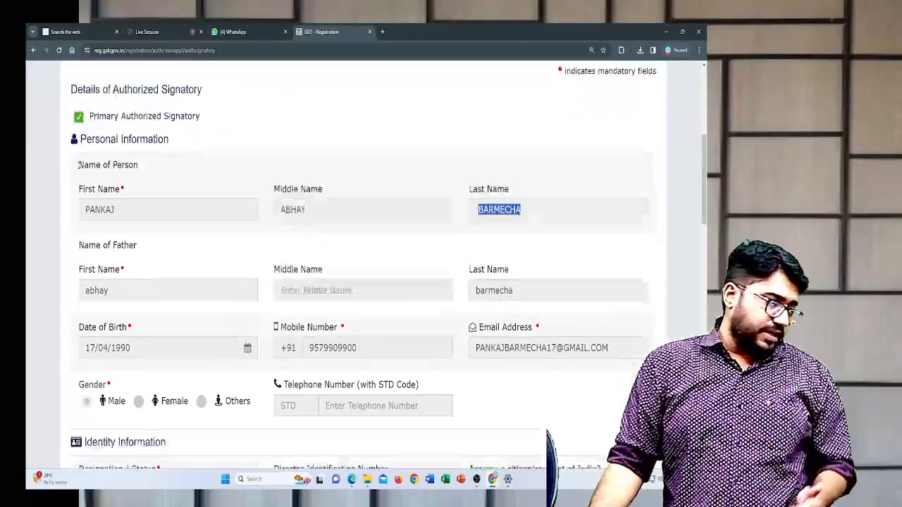
{"action": "scroll", "coordinate": [78, 166], "scroll_direction": "down", "scroll_amount": 9}
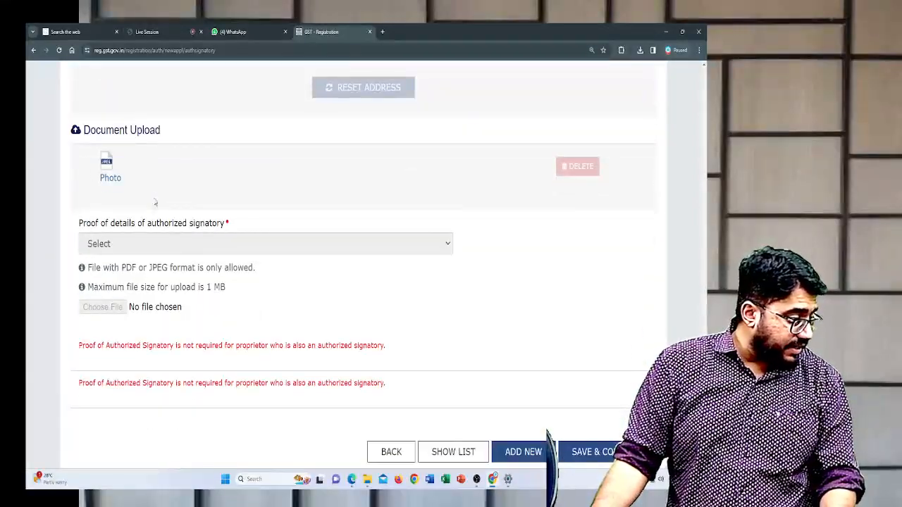
{"action": "scroll", "coordinate": [155, 203], "scroll_direction": "down", "scroll_amount": 2}
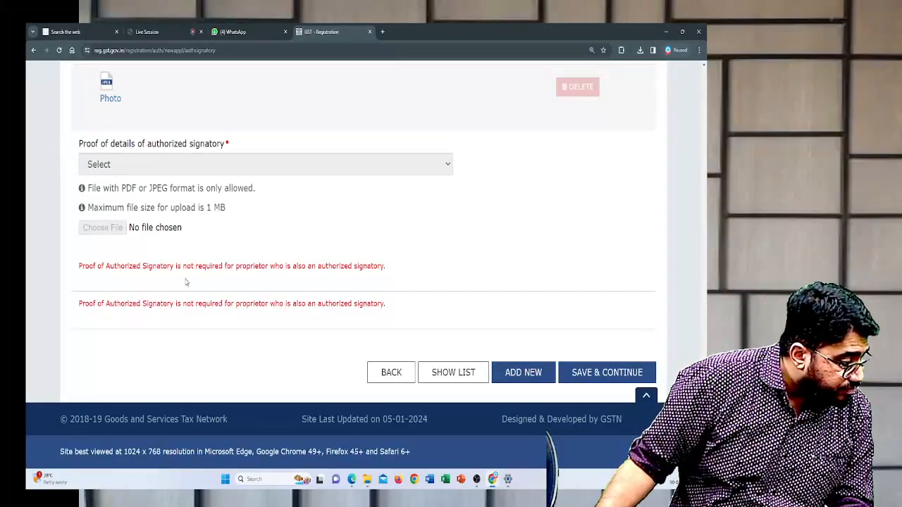
{"action": "left_click_drag", "start_coordinate": [78, 265], "coordinate": [401, 265]}
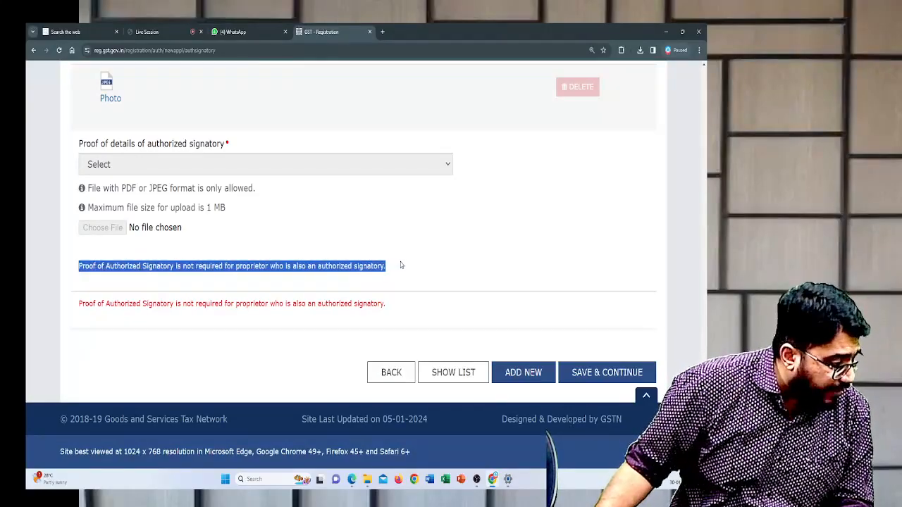
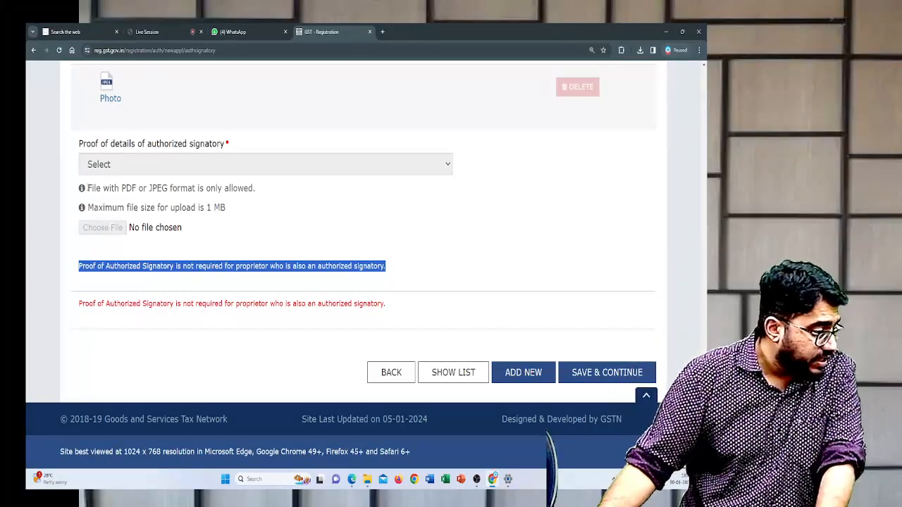
- Check the file upload limits and the signatory proof exemption note, and save the Authorized Signatory section to continue
{"action": "left_click_drag", "start_coordinate": [86, 189], "coordinate": [242, 213]}
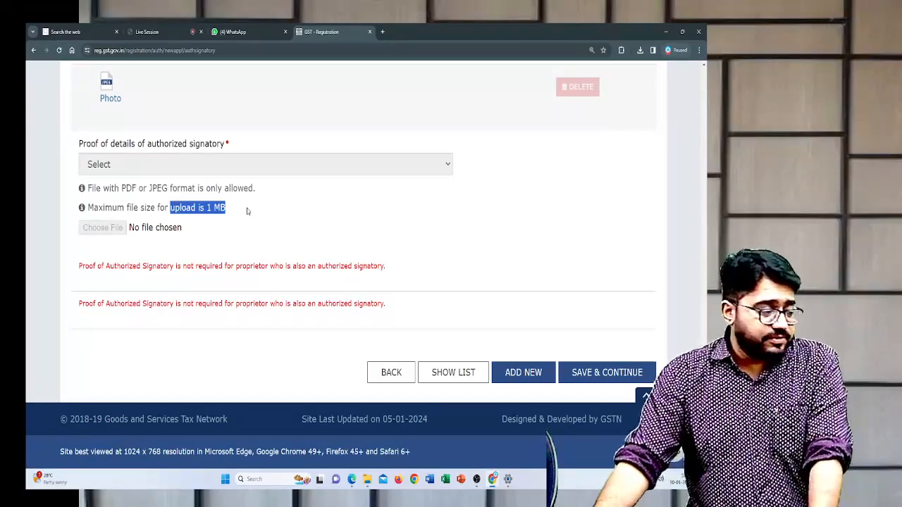
{"action": "left_click", "coordinate": [246, 211]}
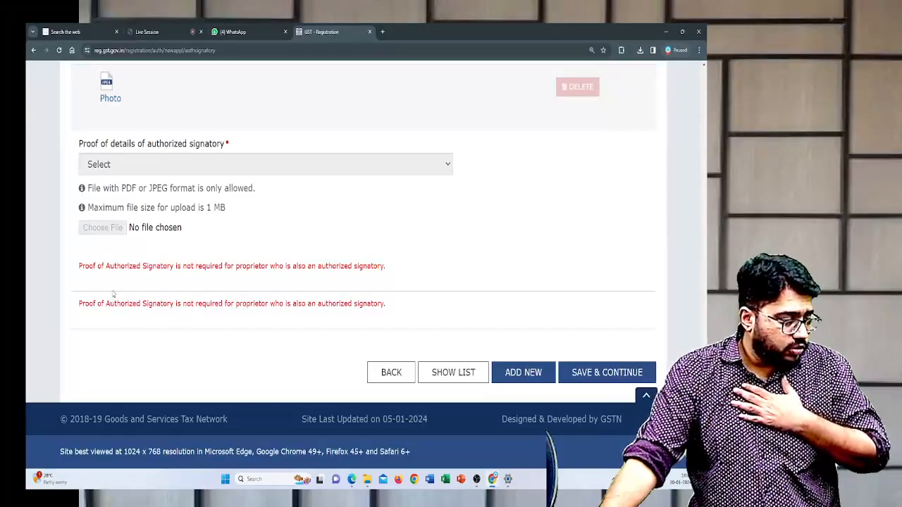
{"action": "left_click_drag", "start_coordinate": [75, 272], "coordinate": [396, 267]}
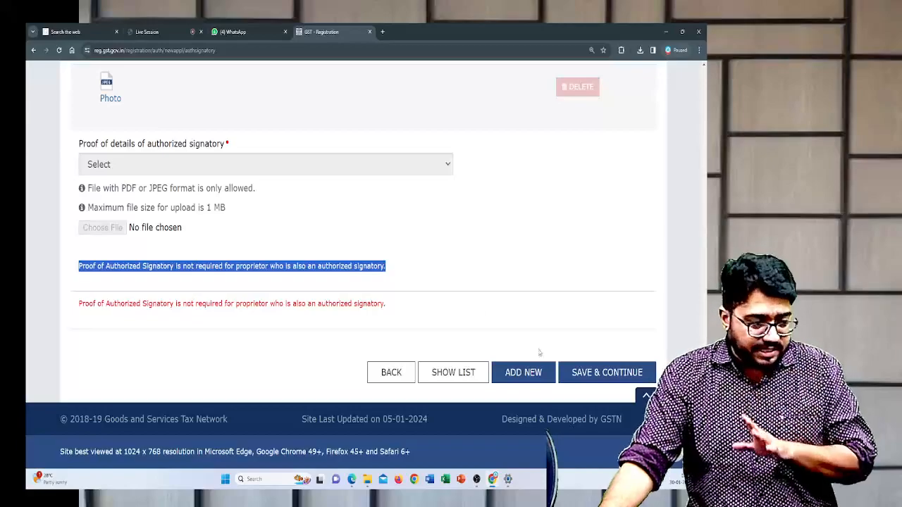
{"action": "left_click", "coordinate": [619, 379]}
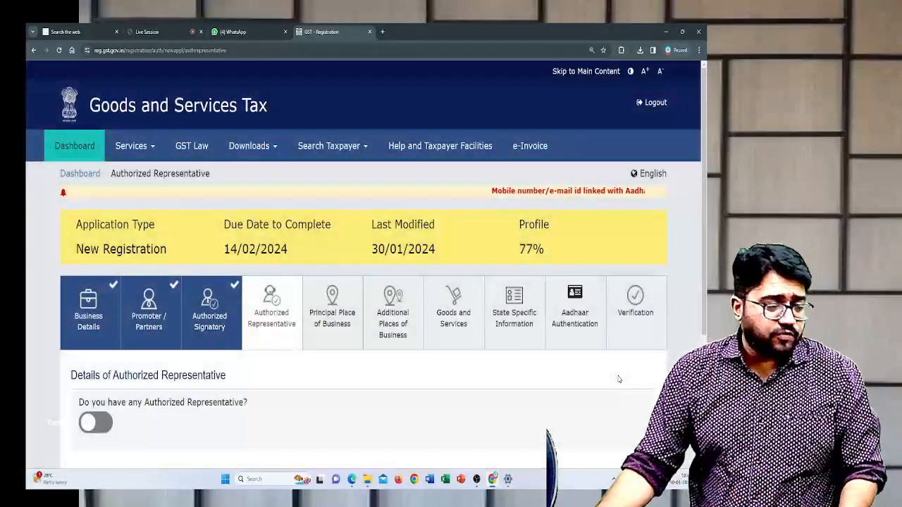
- Leave the Authorized Representative option switched off, and save that section to continue to Principal Place of Business
{"action": "scroll", "coordinate": [434, 331], "scroll_direction": "down", "scroll_amount": 1}
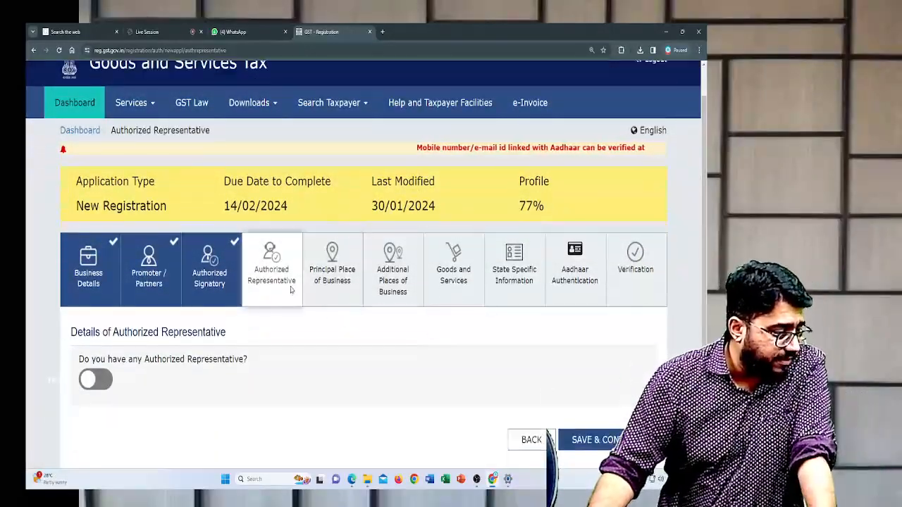
{"action": "scroll", "coordinate": [285, 289], "scroll_direction": "down", "scroll_amount": 3}
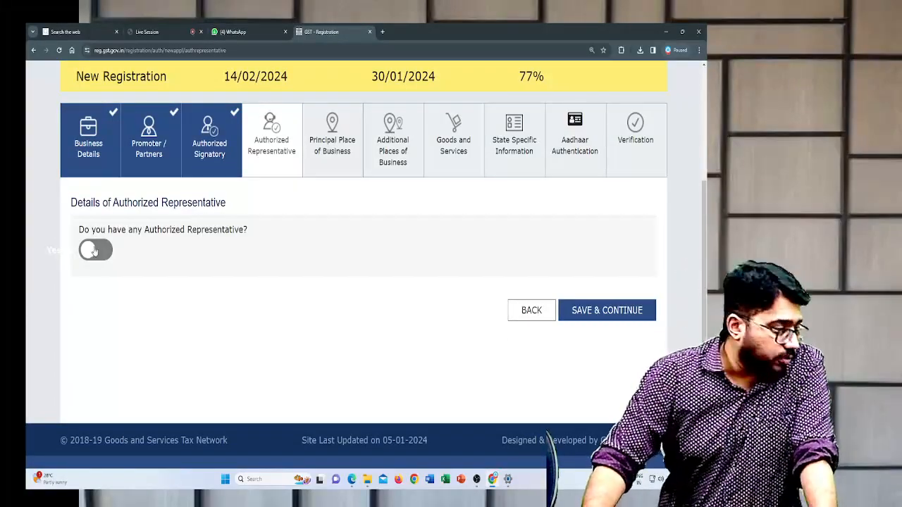
{"action": "left_click", "coordinate": [619, 311]}
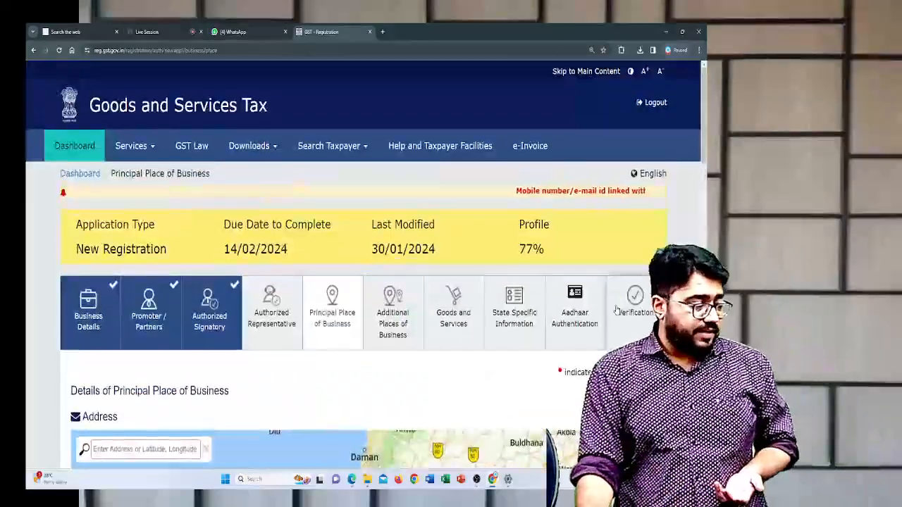
- Search the principal place of business map by postal code, choose the Pune, Maharashtra match, and confirm the located address
{"action": "scroll", "coordinate": [458, 253], "scroll_direction": "down", "scroll_amount": 1}
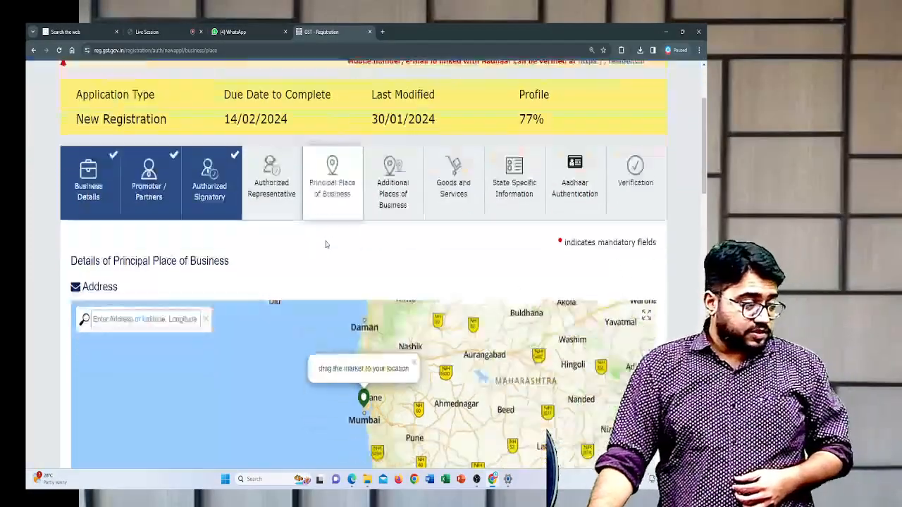
{"action": "scroll", "coordinate": [326, 243], "scroll_direction": "down", "scroll_amount": 2}
{"action": "left_click_drag", "start_coordinate": [65, 137], "coordinate": [268, 143]}
{"action": "left_click", "coordinate": [268, 144]}
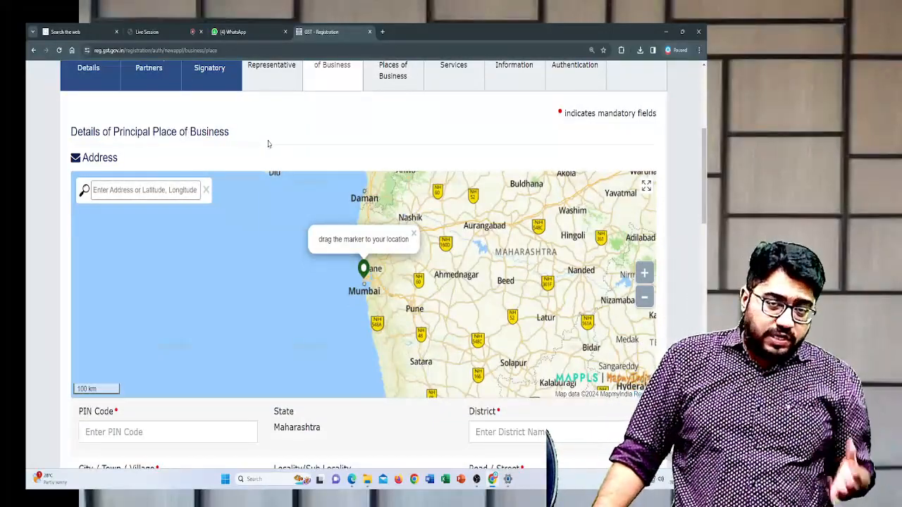
{"action": "left_click", "coordinate": [144, 190]}
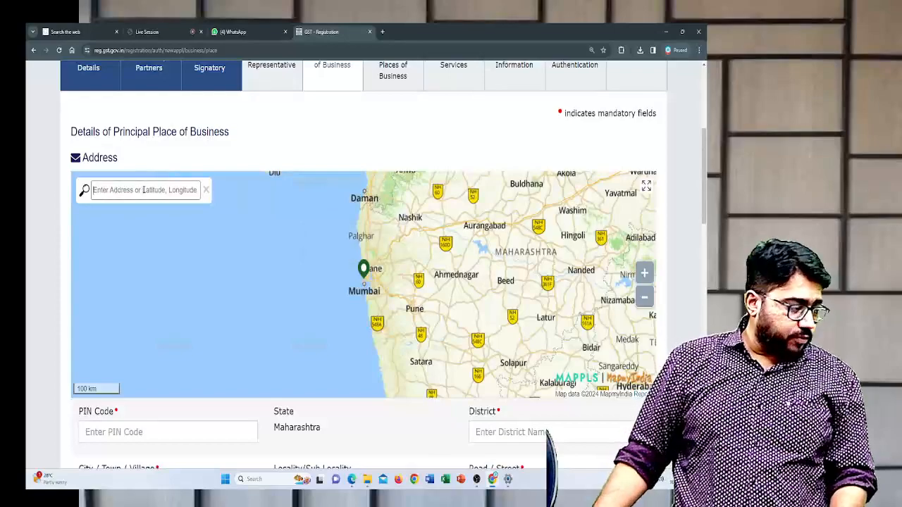
{"action": "type", "text": "411037"}
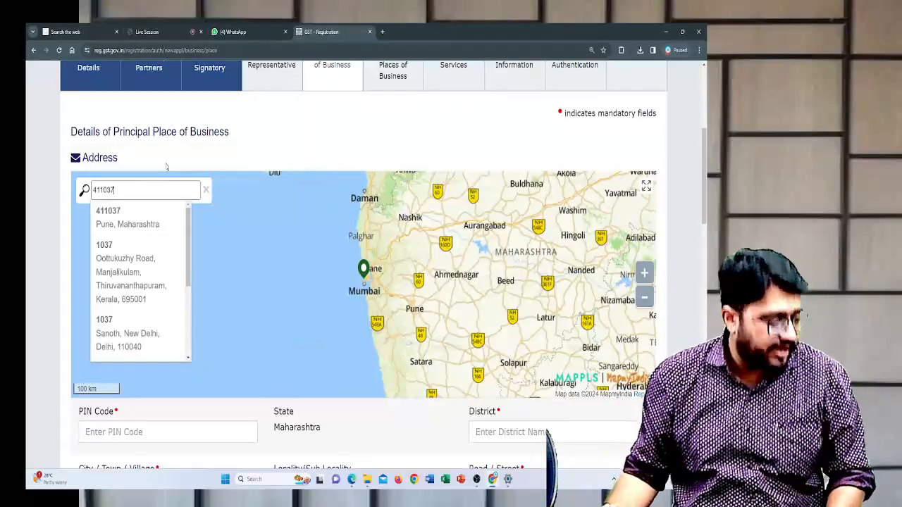
{"action": "left_click", "coordinate": [158, 211]}
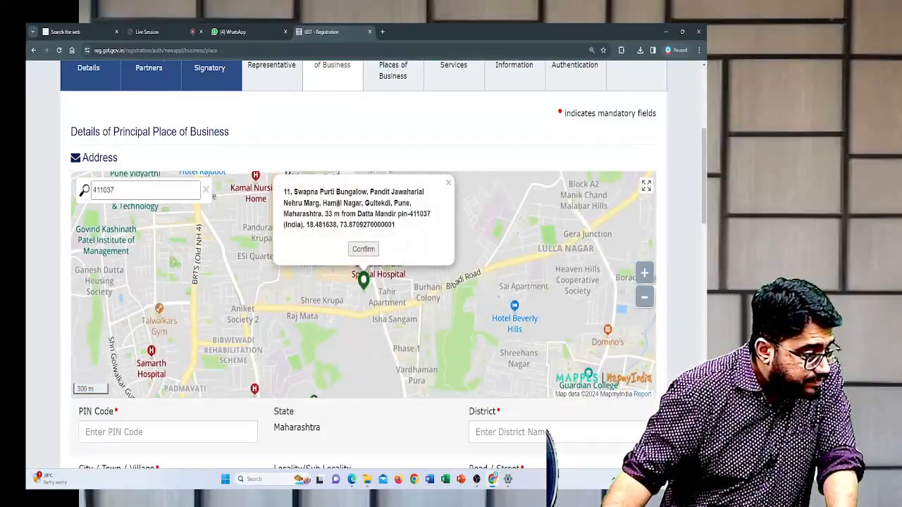
{"action": "left_click", "coordinate": [356, 250]}
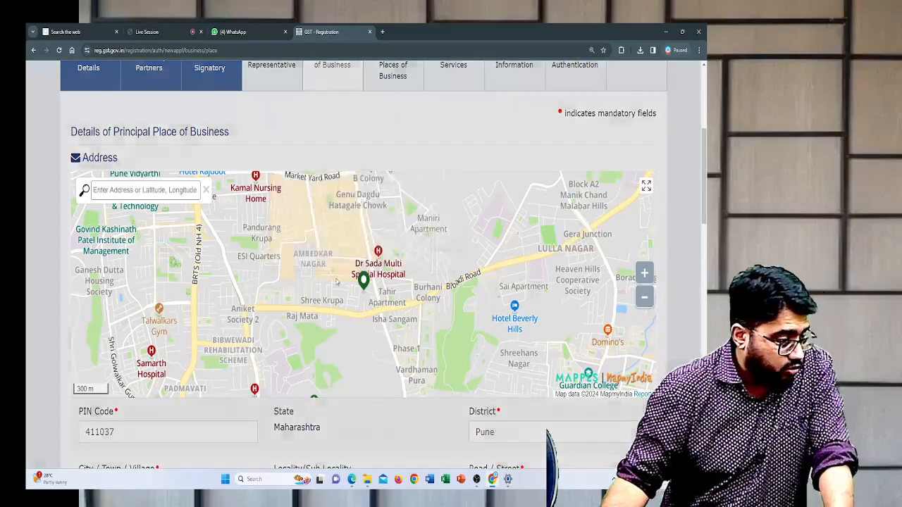
- Review the address fields filled from the map and the Sector / Circle / Ward / Charge / Unit options under State Jurisdiction
{"action": "scroll", "coordinate": [337, 282], "scroll_direction": "down", "scroll_amount": 3}
{"action": "scroll", "coordinate": [335, 281], "scroll_direction": "down", "scroll_amount": 1}
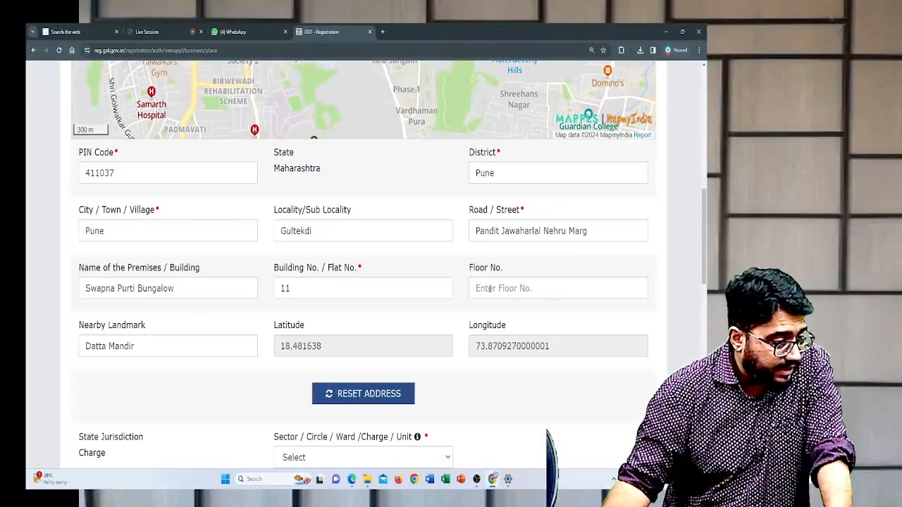
{"action": "scroll", "coordinate": [367, 287], "scroll_direction": "down", "scroll_amount": 4}
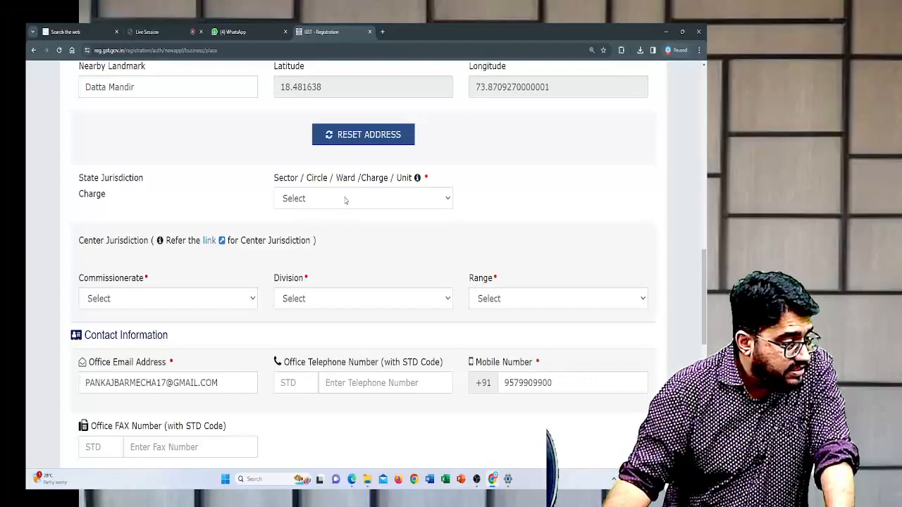
{"action": "left_click_drag", "start_coordinate": [76, 183], "coordinate": [163, 183]}
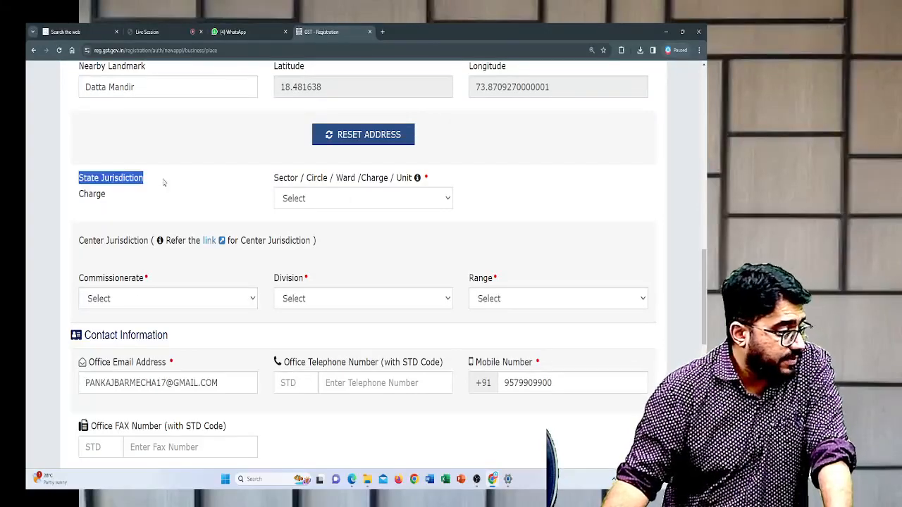
{"action": "left_click_drag", "start_coordinate": [88, 196], "coordinate": [105, 197]}
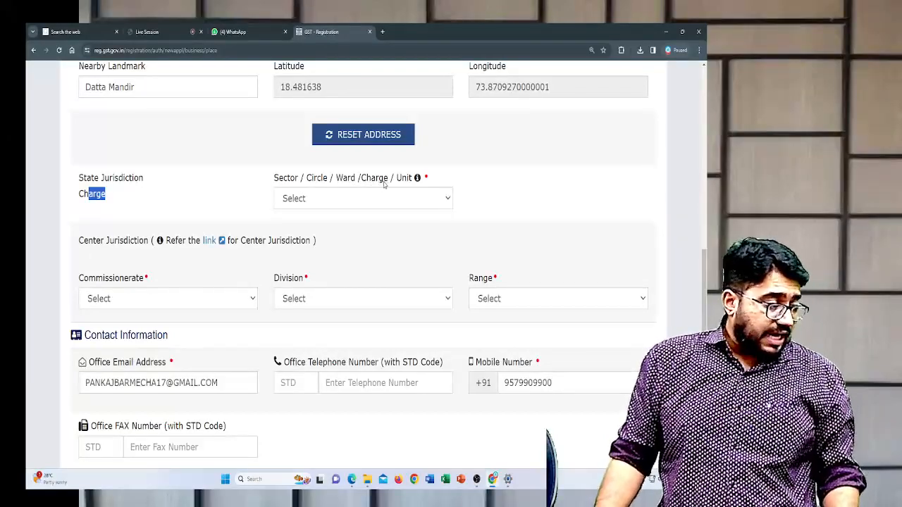
{"action": "left_click", "coordinate": [410, 198]}
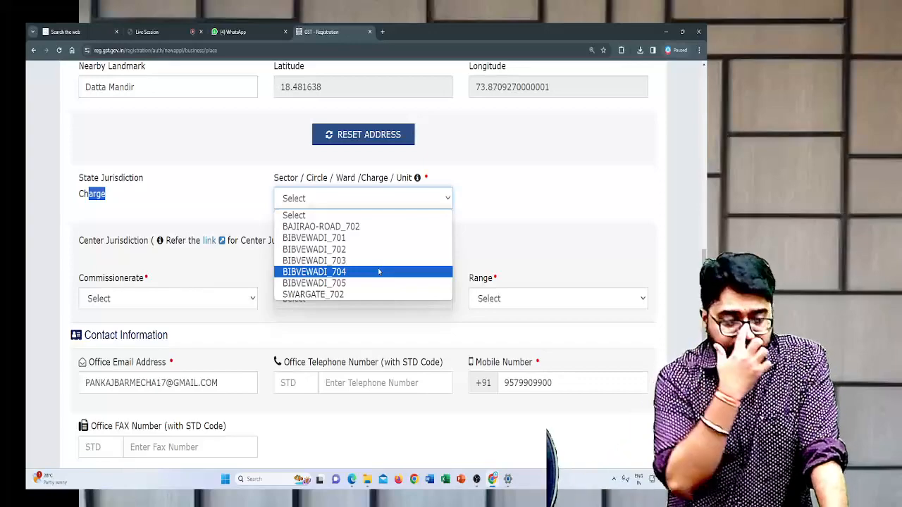
{"action": "left_click", "coordinate": [555, 193]}
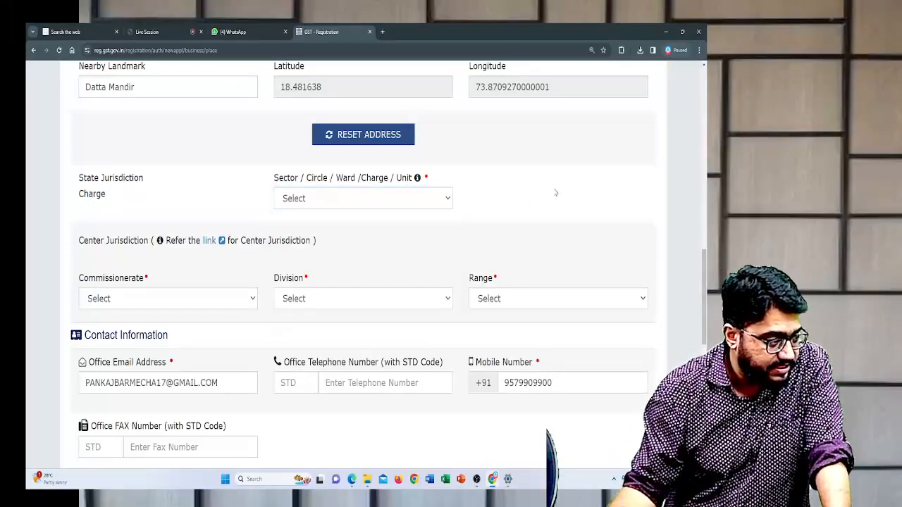
- Read the hint for the State Jurisdiction's Sector / Circle / Ward / Charge / Unit, and set it to BIBVEWADI_701
{"action": "mouse_move", "coordinate": [420, 182]}
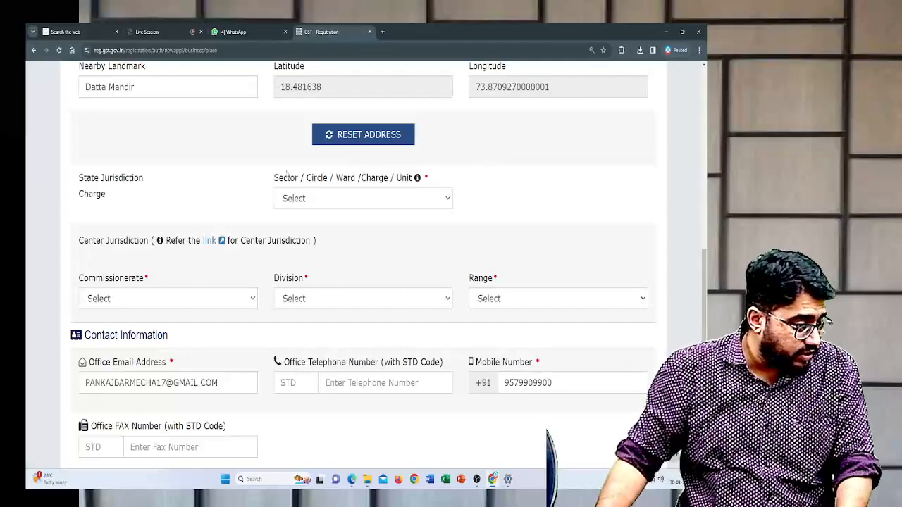
{"action": "left_click_drag", "start_coordinate": [269, 176], "coordinate": [409, 180]}
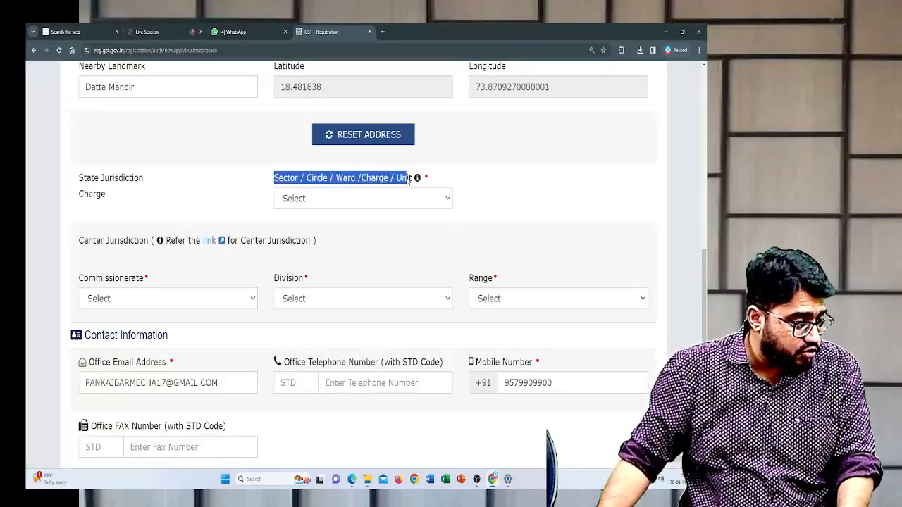
{"action": "left_click", "coordinate": [416, 181]}
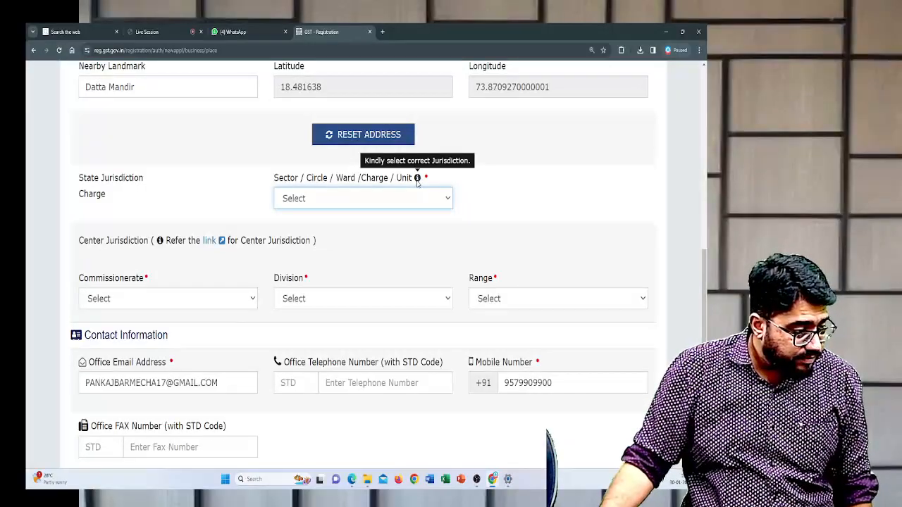
{"action": "triple_click", "coordinate": [416, 180]}
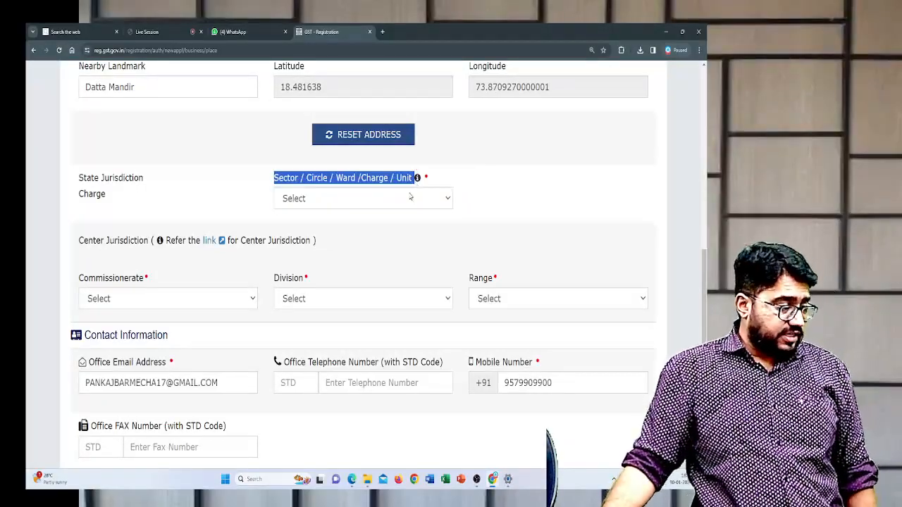
{"action": "left_click", "coordinate": [411, 198]}
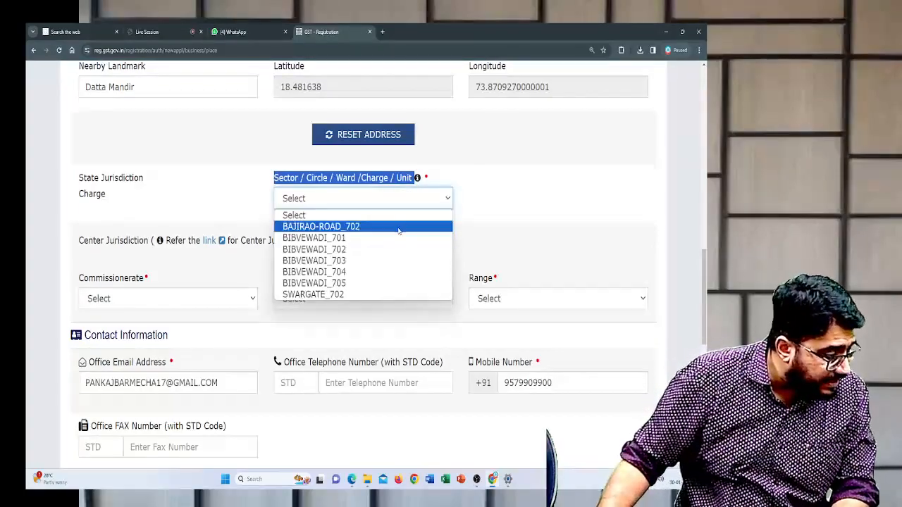
{"action": "left_click", "coordinate": [397, 240]}
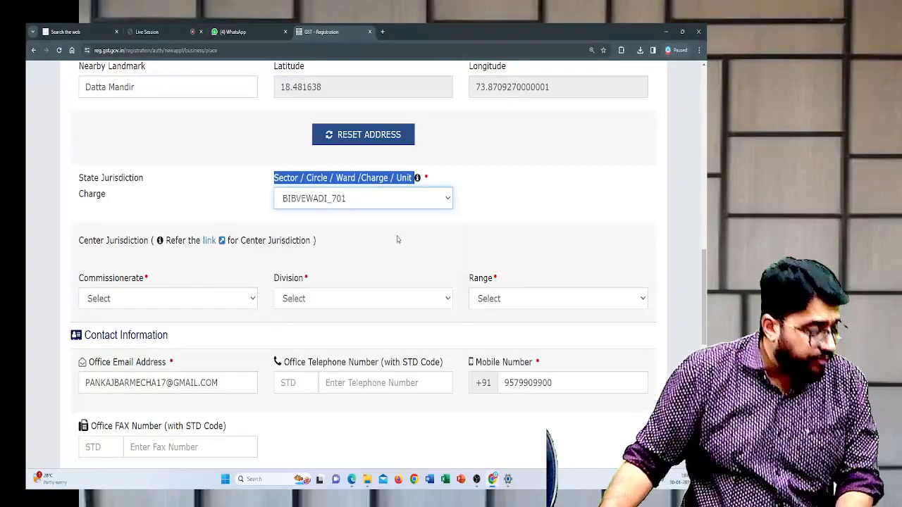
- Set the Center Jurisdiction to Commissionerate PUNE - II, Division DIVISION-VII KATRAJ and Range RANGE-I
{"action": "scroll", "coordinate": [237, 254], "scroll_direction": "down", "scroll_amount": 1}
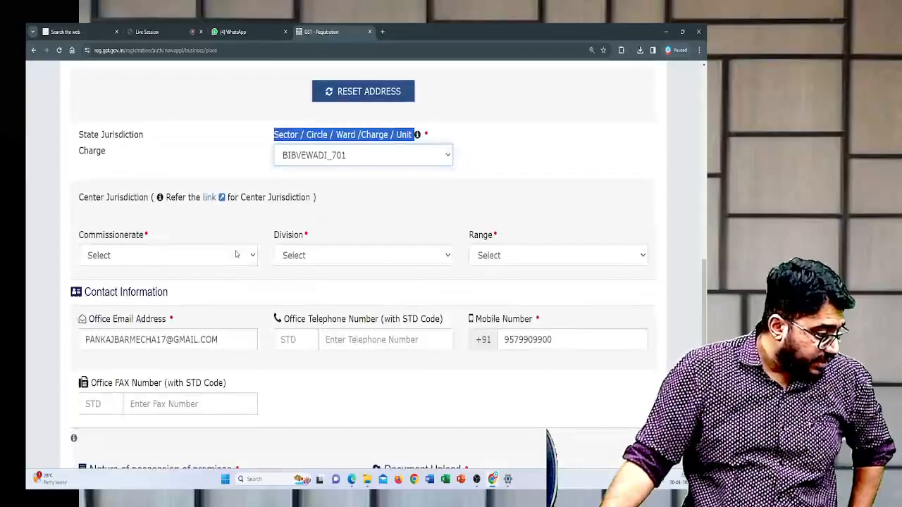
{"action": "left_click", "coordinate": [173, 257]}
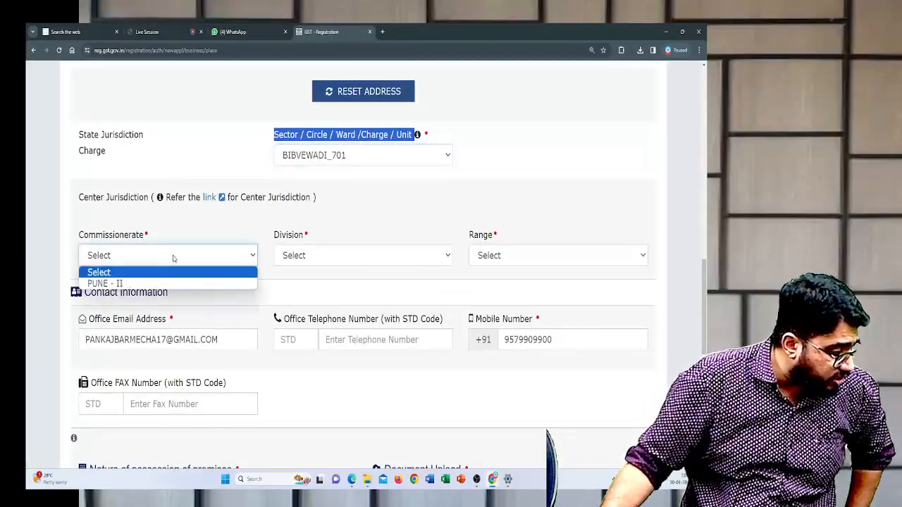
{"action": "left_click", "coordinate": [175, 283]}
{"action": "left_click", "coordinate": [383, 256]}
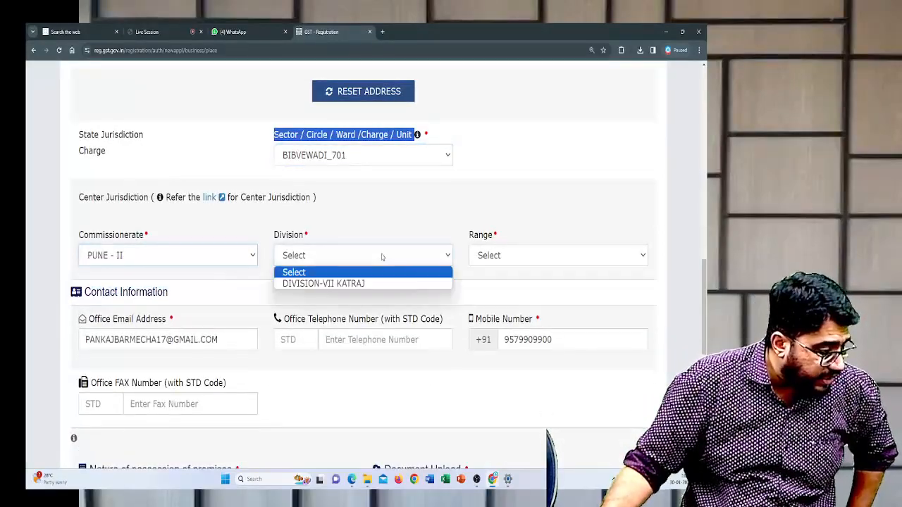
{"action": "left_click", "coordinate": [372, 283]}
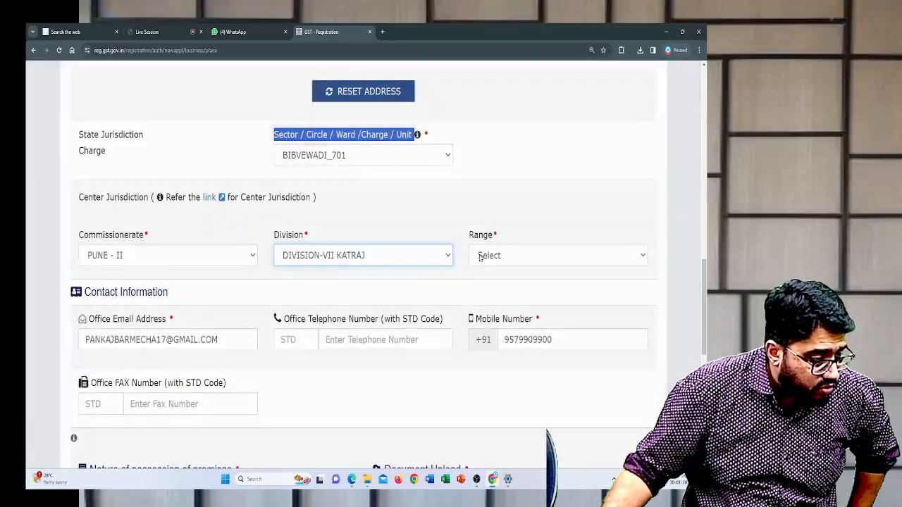
{"action": "left_click", "coordinate": [480, 258]}
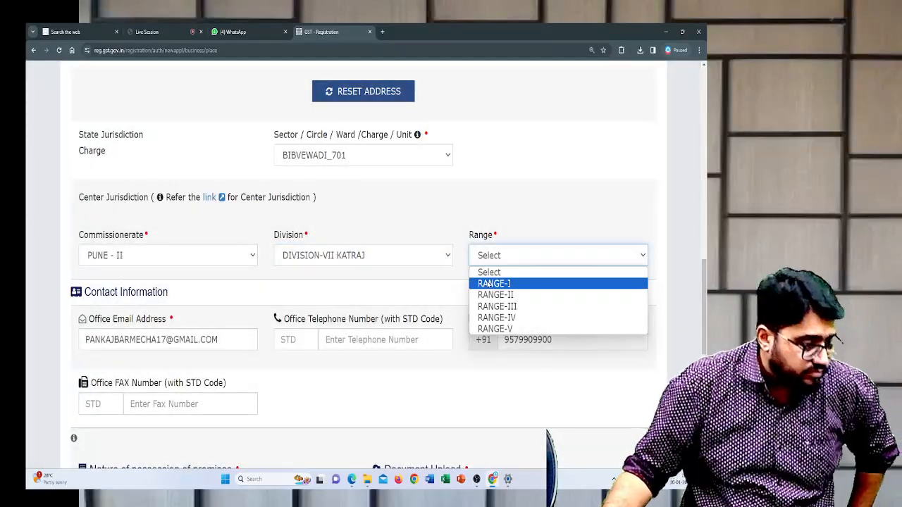
{"action": "left_click", "coordinate": [488, 283]}
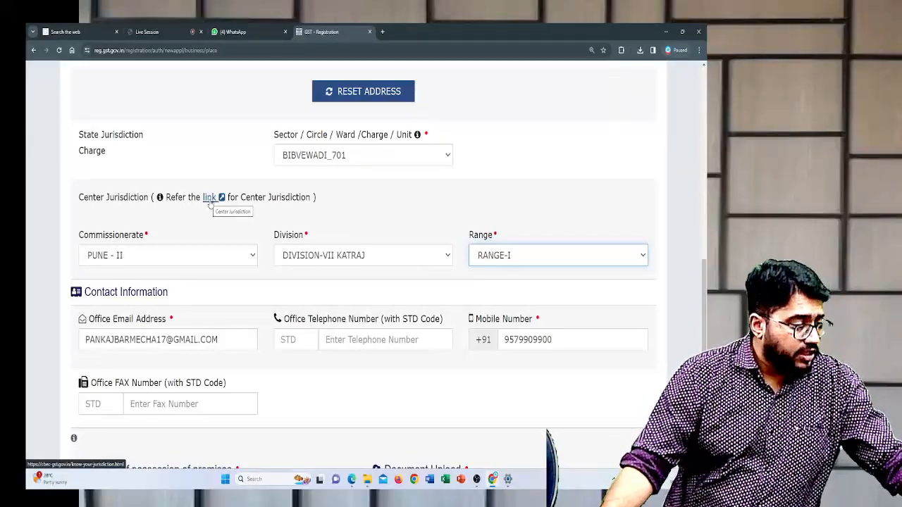
- Open the Center Jurisdiction reference link, proceeding past the external page notice and the browser's privacy warning to the CBIC GST site
{"action": "left_click", "coordinate": [209, 198]}
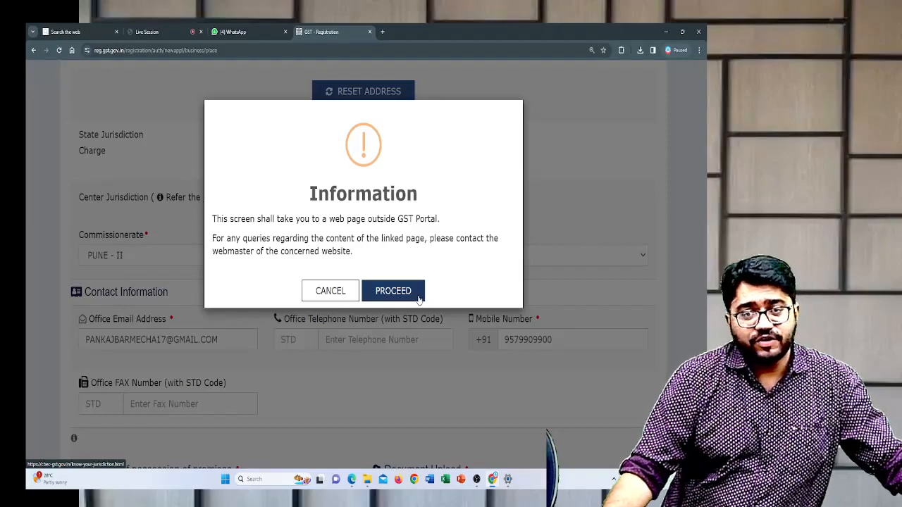
{"action": "left_click", "coordinate": [419, 300]}
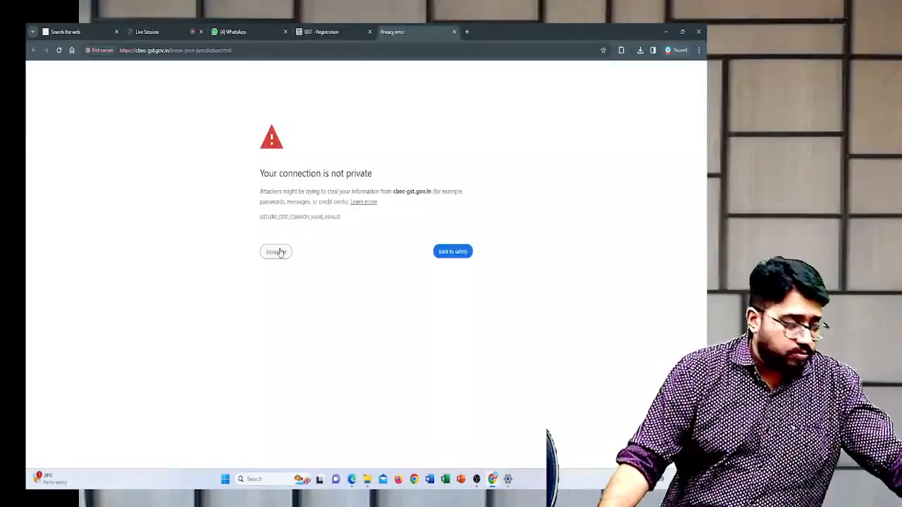
{"action": "left_click", "coordinate": [278, 252]}
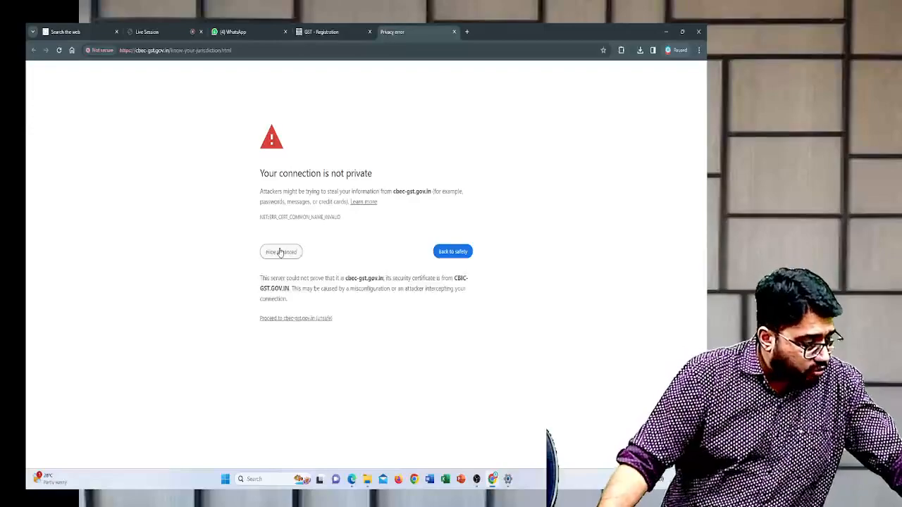
{"action": "left_click", "coordinate": [295, 321]}
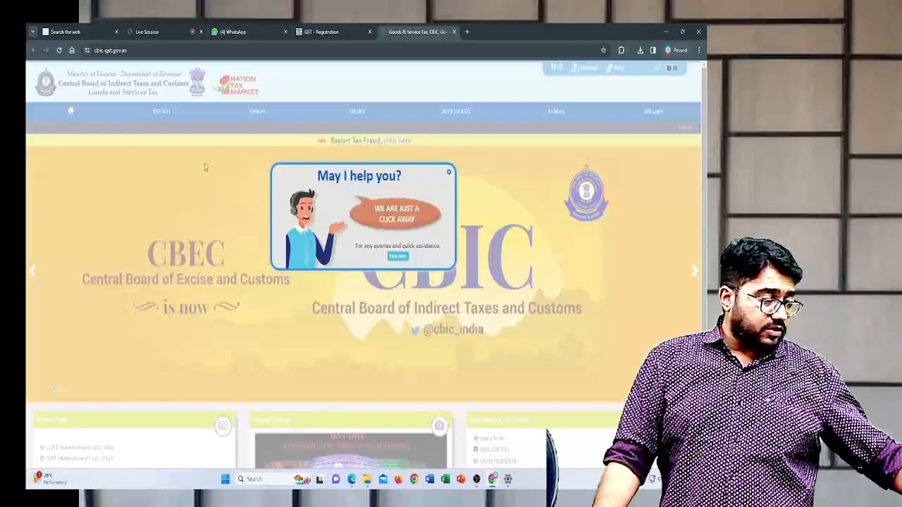
- Dismiss the help popup on the CBIC GST site and open its Know Your Jurisdiction service
{"action": "left_click", "coordinate": [449, 173]}
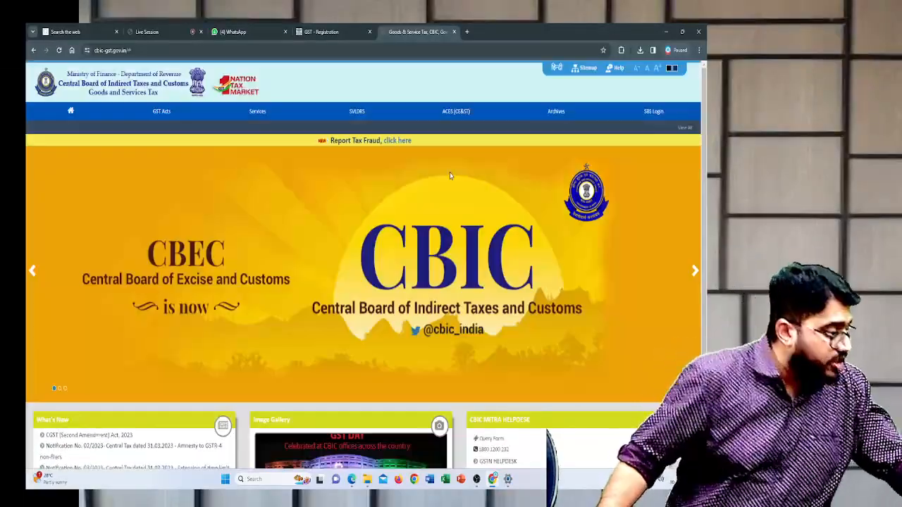
{"action": "mouse_move", "coordinate": [247, 115]}
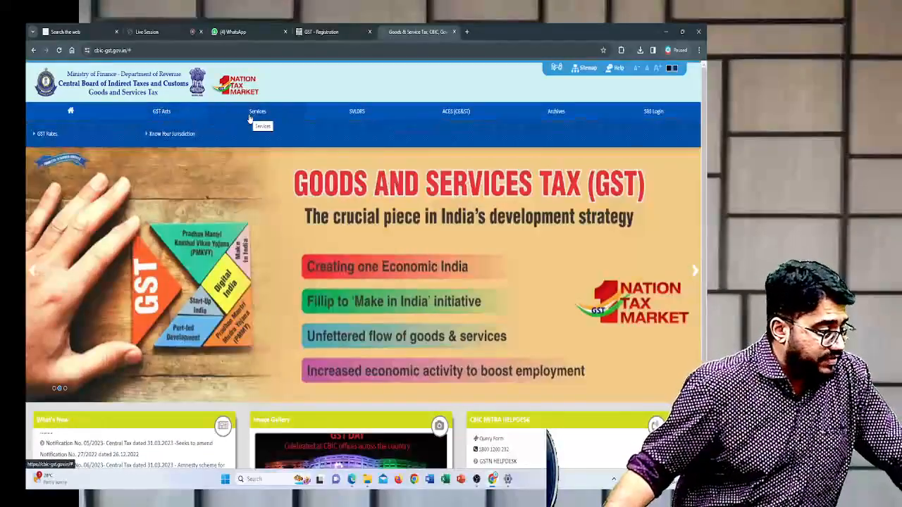
{"action": "left_click", "coordinate": [170, 140]}
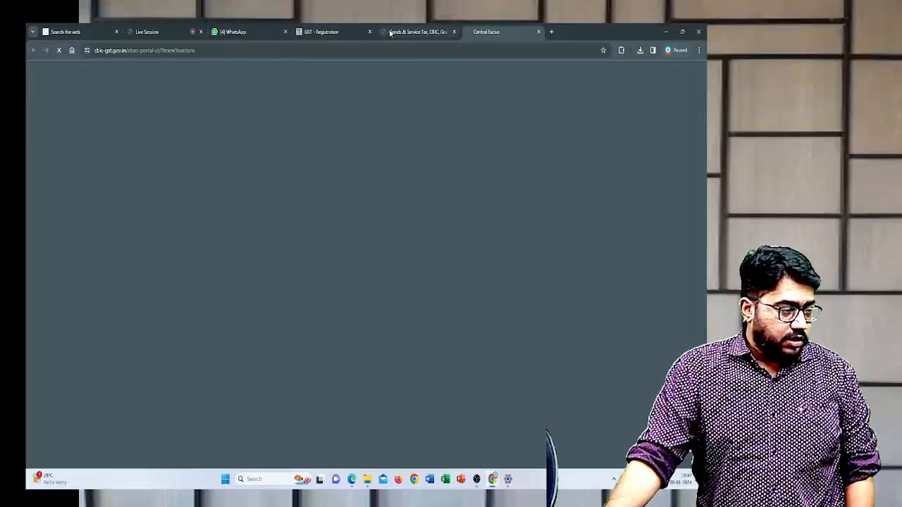
{"action": "mouse_move", "coordinate": [389, 33]}
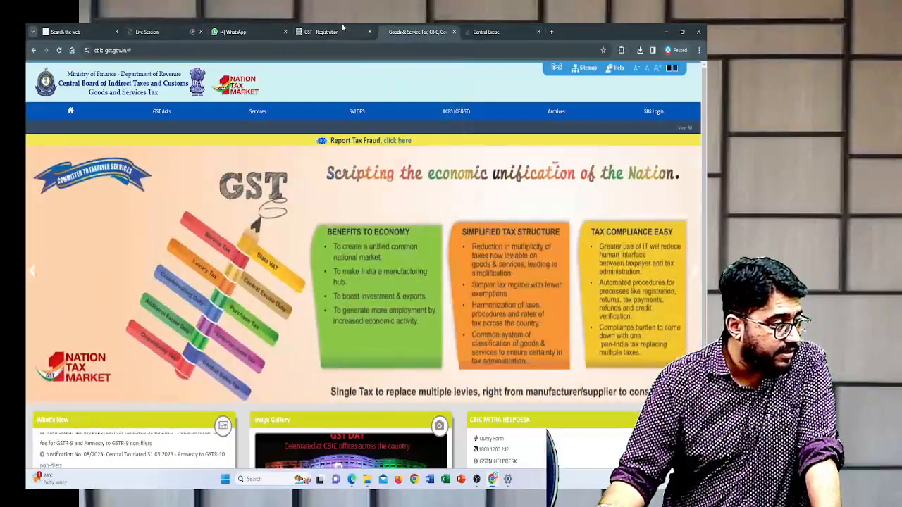
- Return to the GST registration form and check the office email address and mobile number under Contact Information
{"action": "left_click", "coordinate": [324, 32]}
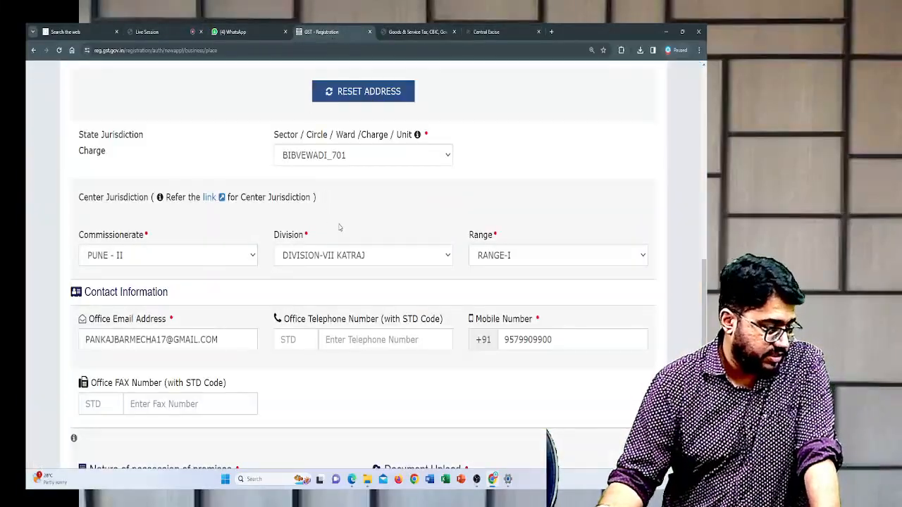
{"action": "scroll", "coordinate": [352, 233], "scroll_direction": "down", "scroll_amount": 1}
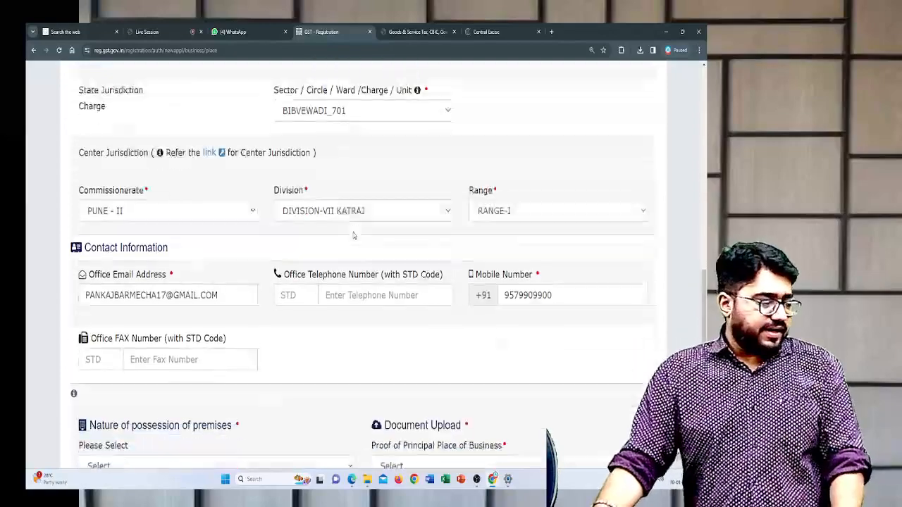
{"action": "scroll", "coordinate": [354, 235], "scroll_direction": "down", "scroll_amount": 2}
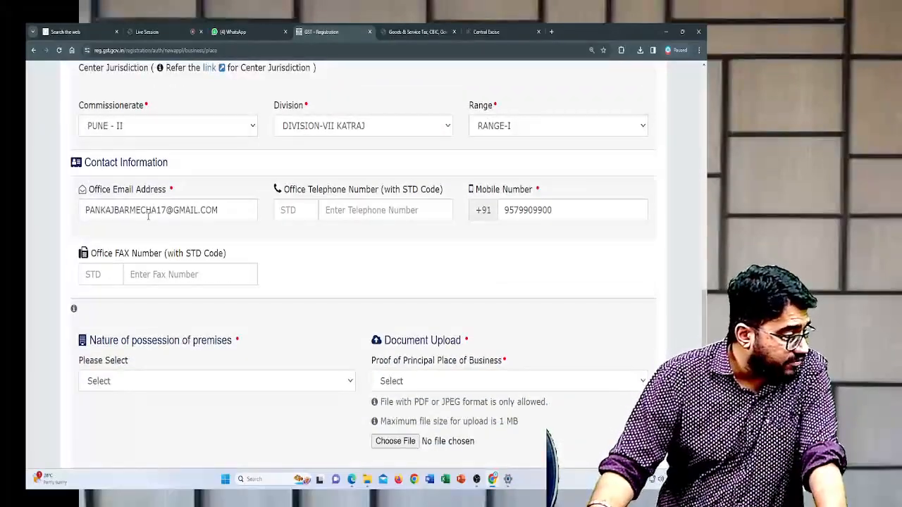
{"action": "left_click_drag", "start_coordinate": [83, 210], "coordinate": [240, 216]}
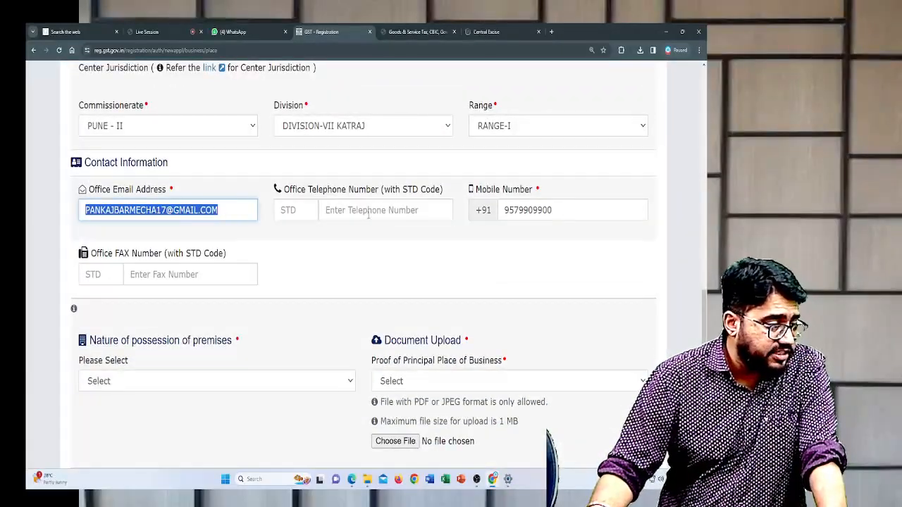
{"action": "double_click", "coordinate": [251, 213]}
{"action": "left_click", "coordinate": [251, 214]}
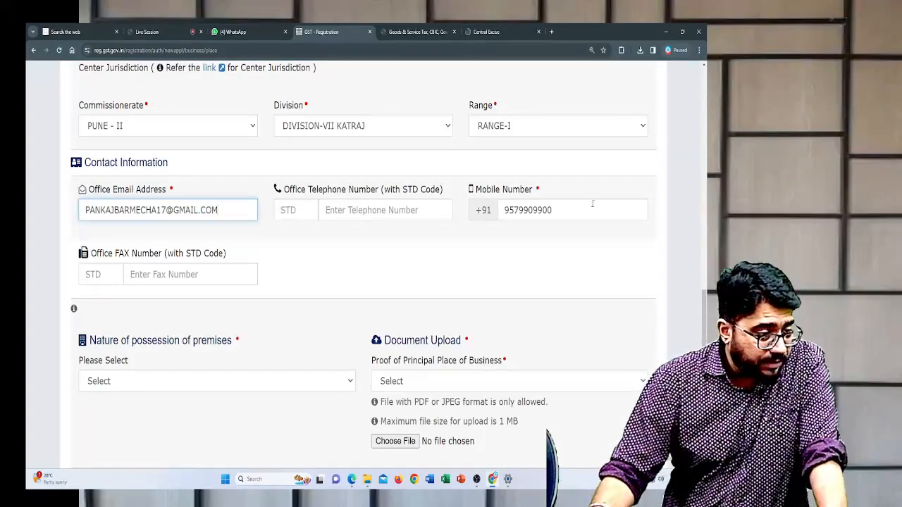
{"action": "left_click", "coordinate": [588, 210]}
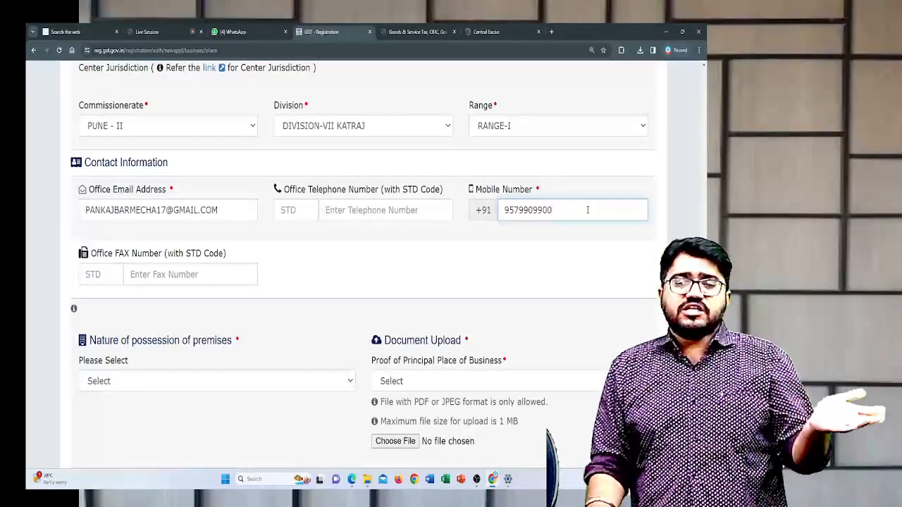
{"action": "left_click", "coordinate": [471, 301]}
- Set the nature of possession of premises to Rented and choose Rent / Lease agreement as proof of the principal place of business
{"action": "scroll", "coordinate": [282, 317], "scroll_direction": "down", "scroll_amount": 2}
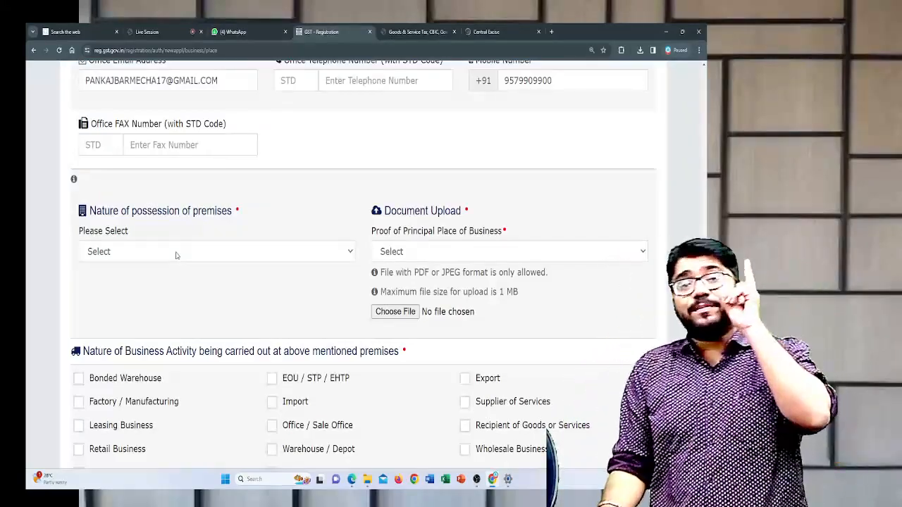
{"action": "left_click", "coordinate": [176, 256]}
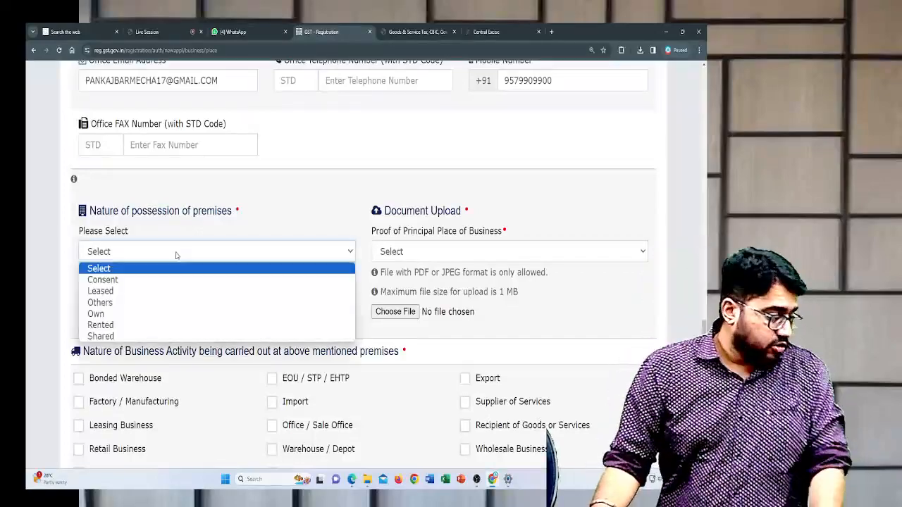
{"action": "left_click", "coordinate": [170, 326]}
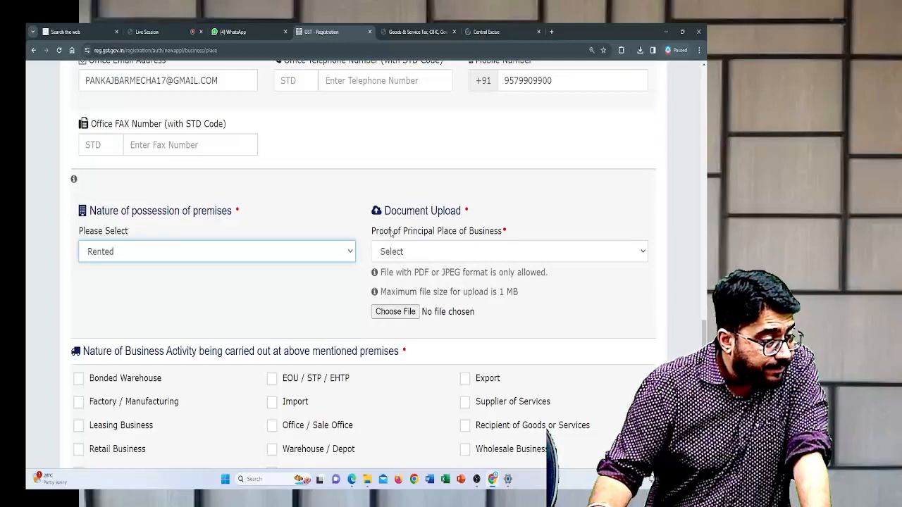
{"action": "left_click", "coordinate": [406, 253]}
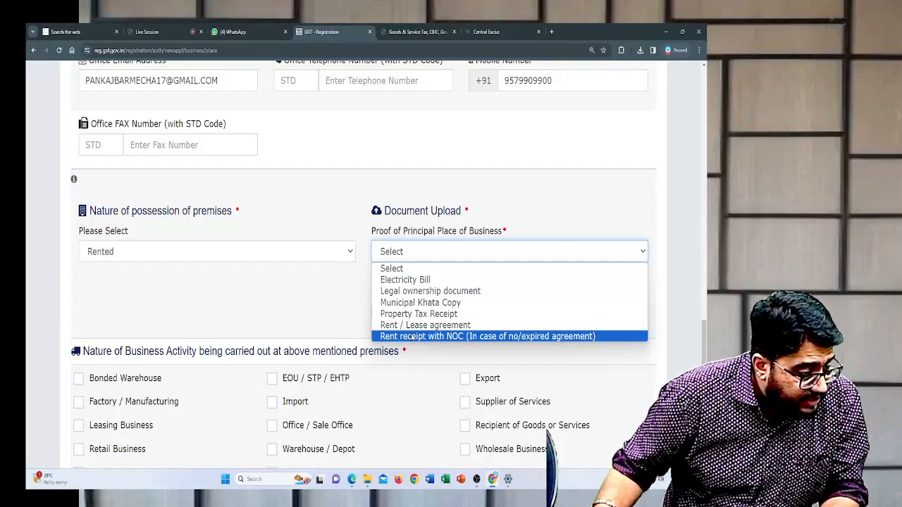
{"action": "key", "text": "Up"}
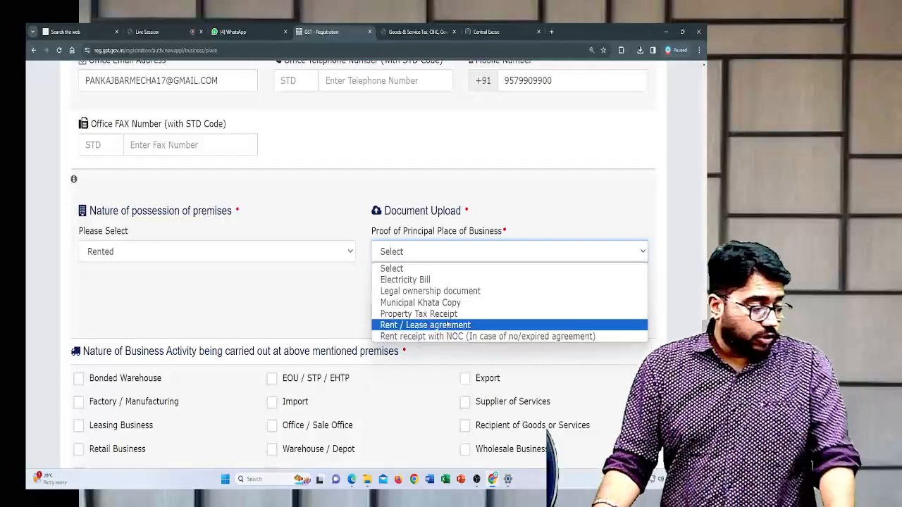
{"action": "left_click", "coordinate": [447, 324]}
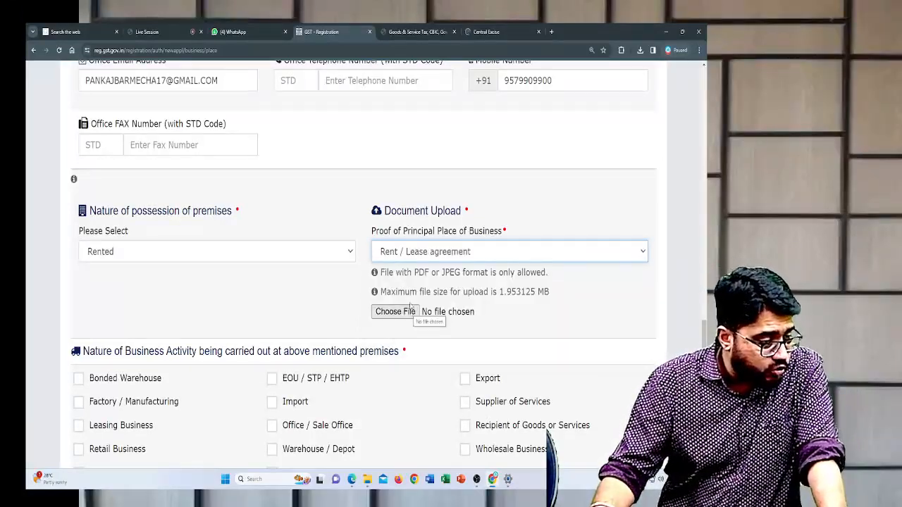
- Check the maximum upload size, and upload DOC 1 from the GST REG folder as the Rent / Lease agreement
{"action": "left_click_drag", "start_coordinate": [416, 275], "coordinate": [553, 300]}
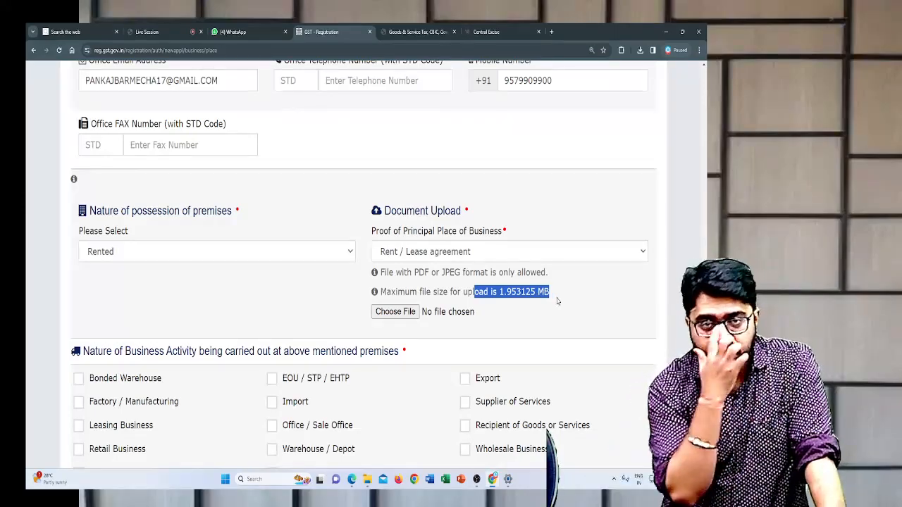
{"action": "left_click", "coordinate": [403, 313]}
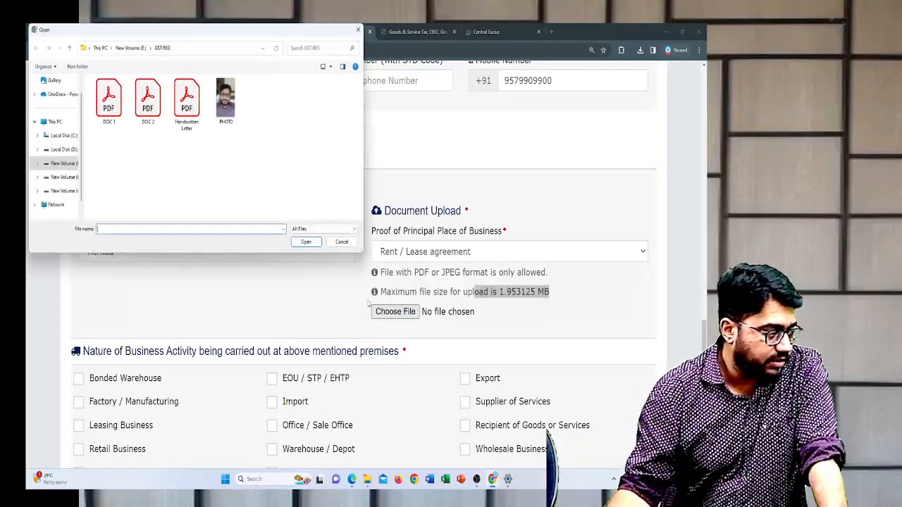
{"action": "left_click", "coordinate": [121, 102]}
{"action": "left_click", "coordinate": [302, 241]}
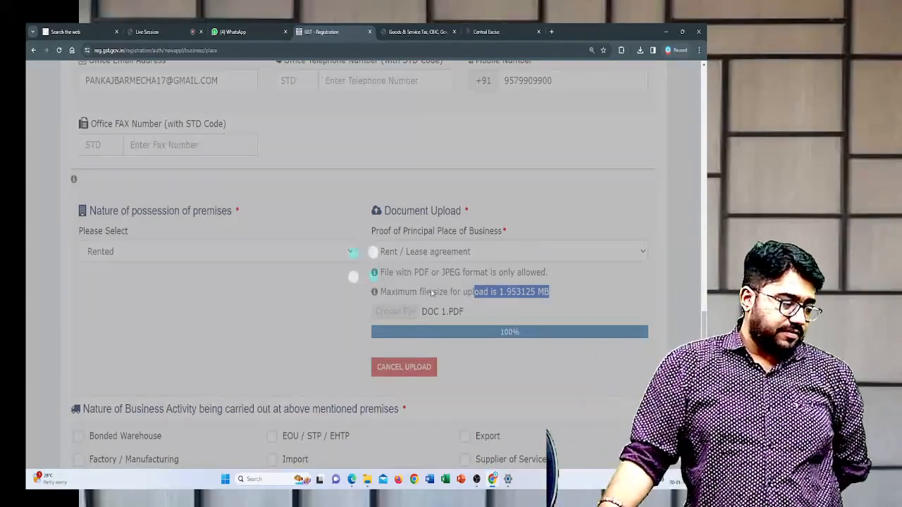
- Choose Electricity Bill as a second proof of the principal place of business and check its allowed file format and size
{"action": "scroll", "coordinate": [434, 288], "scroll_direction": "down", "scroll_amount": 2}
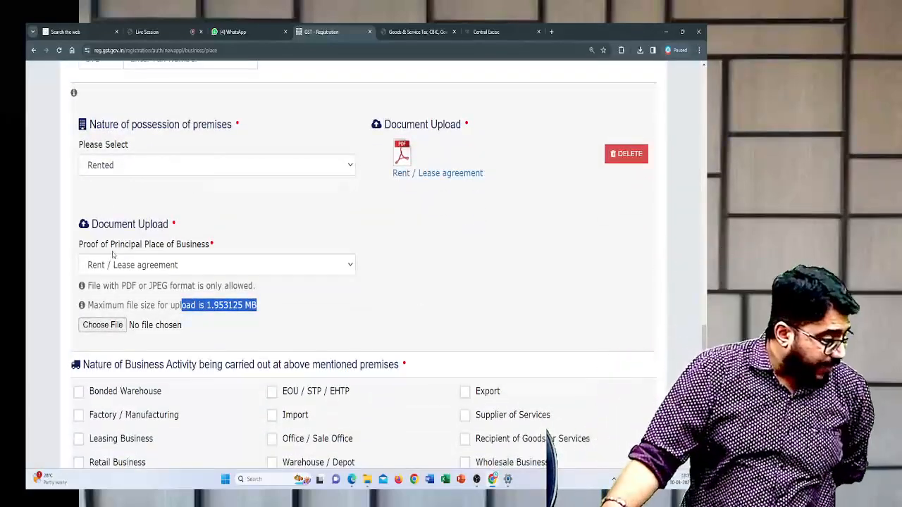
{"action": "left_click", "coordinate": [176, 266]}
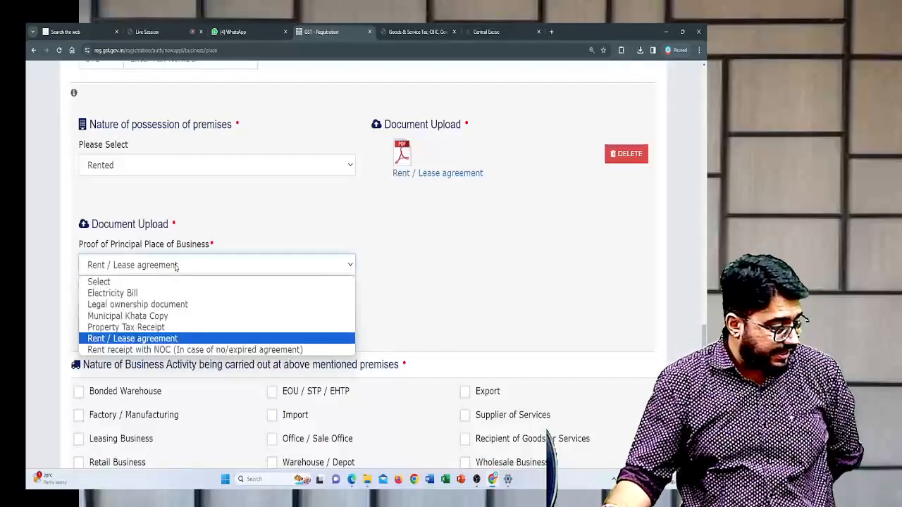
{"action": "left_click", "coordinate": [152, 293]}
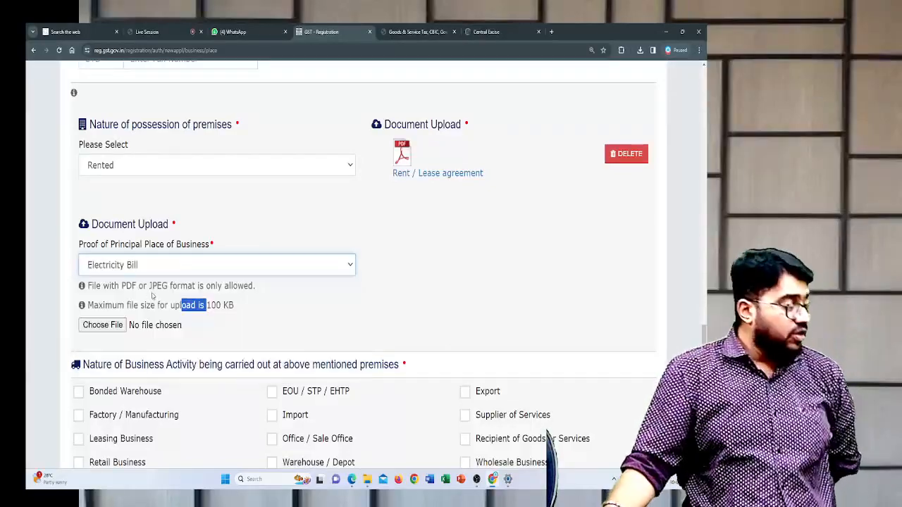
{"action": "left_click", "coordinate": [259, 308]}
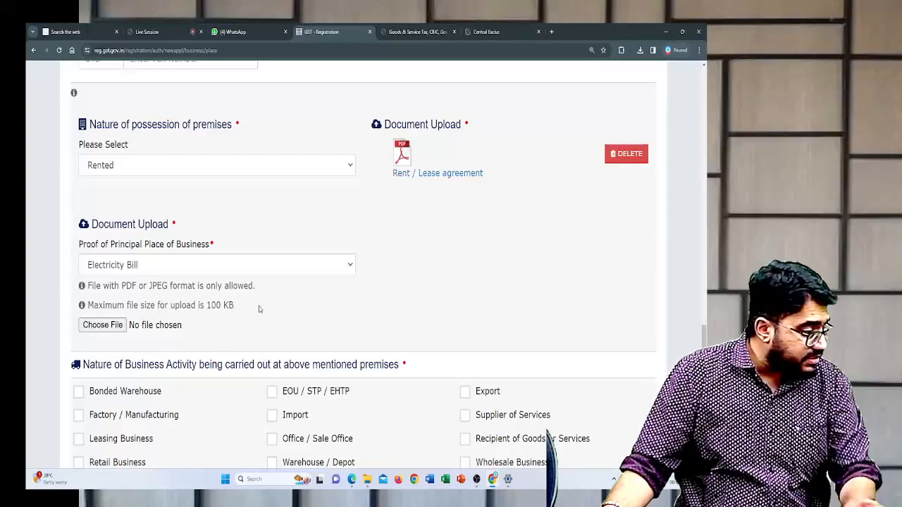
{"action": "left_click_drag", "start_coordinate": [114, 285], "coordinate": [183, 283]}
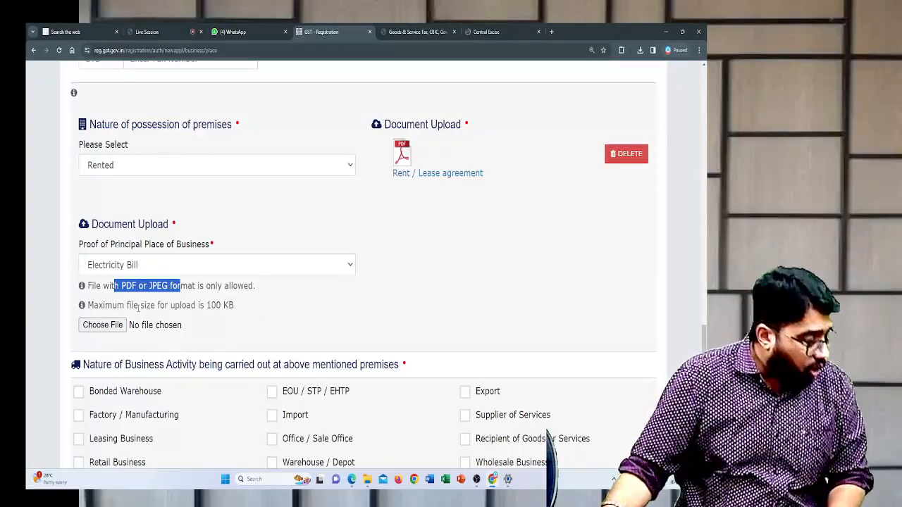
{"action": "left_click_drag", "start_coordinate": [157, 306], "coordinate": [240, 303]}
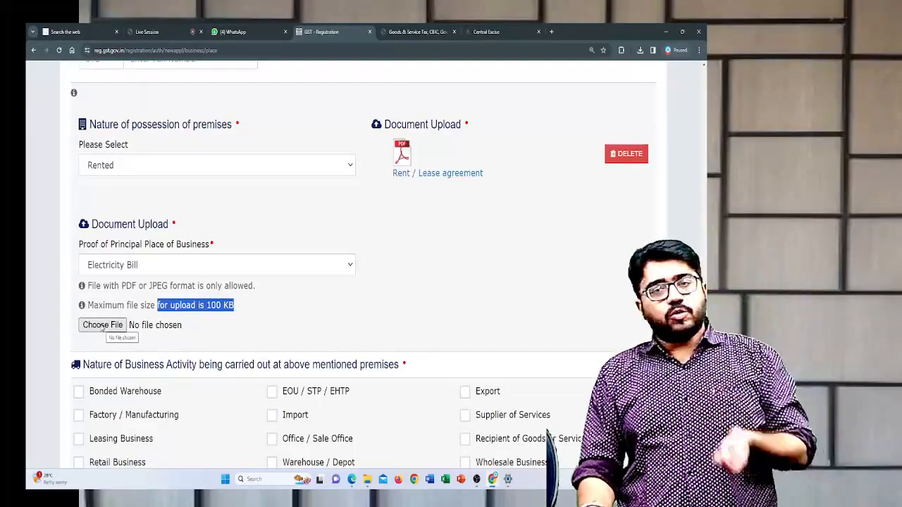
- Upload DOC 1 from the GST REG folder as the Electricity Bill
{"action": "left_click", "coordinate": [103, 325]}
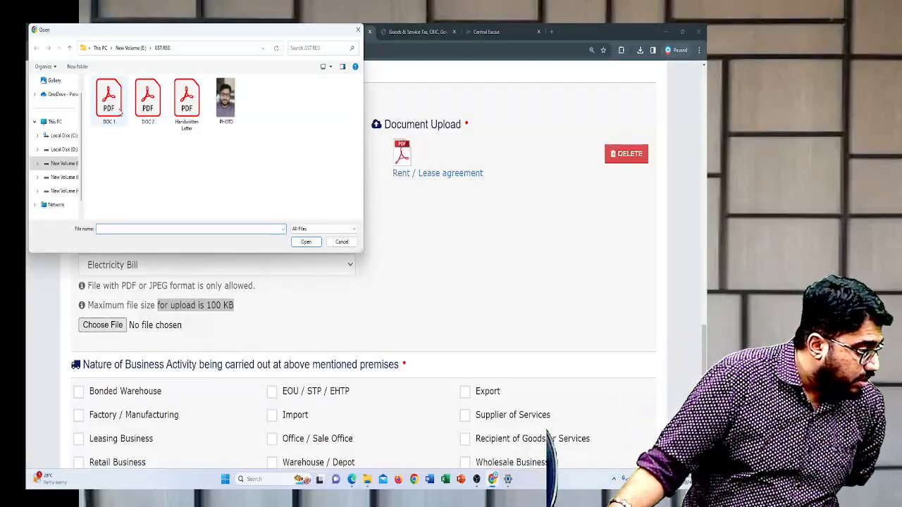
{"action": "left_click", "coordinate": [120, 103]}
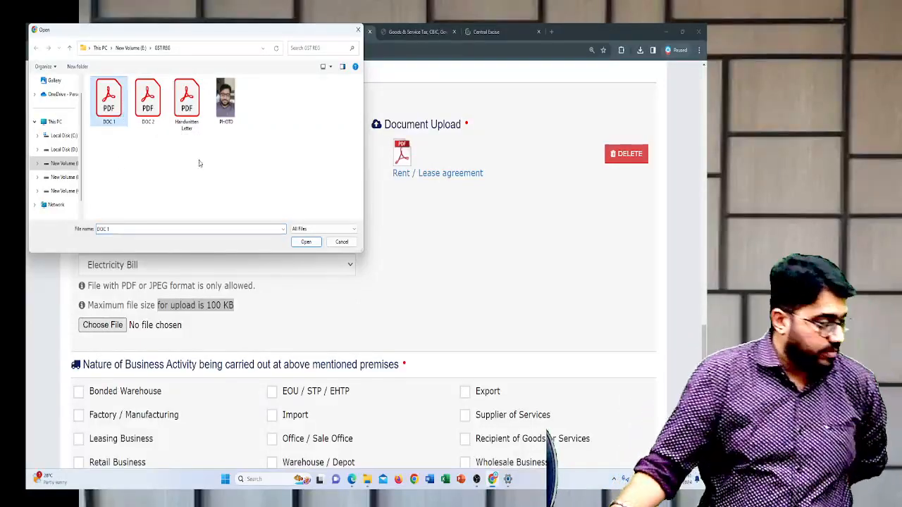
{"action": "left_click", "coordinate": [306, 242]}
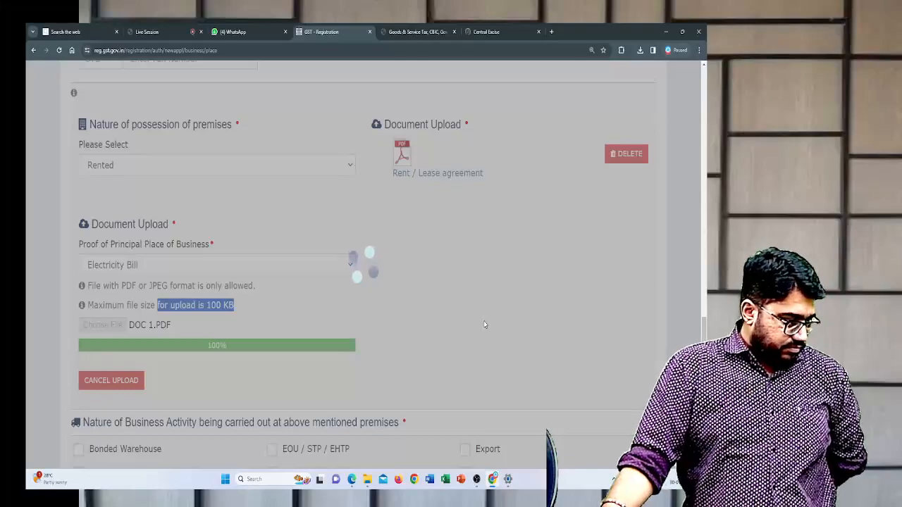
- Read through the Nature of Business Activity options for the premises
{"action": "scroll", "coordinate": [387, 227], "scroll_direction": "down", "scroll_amount": 2}
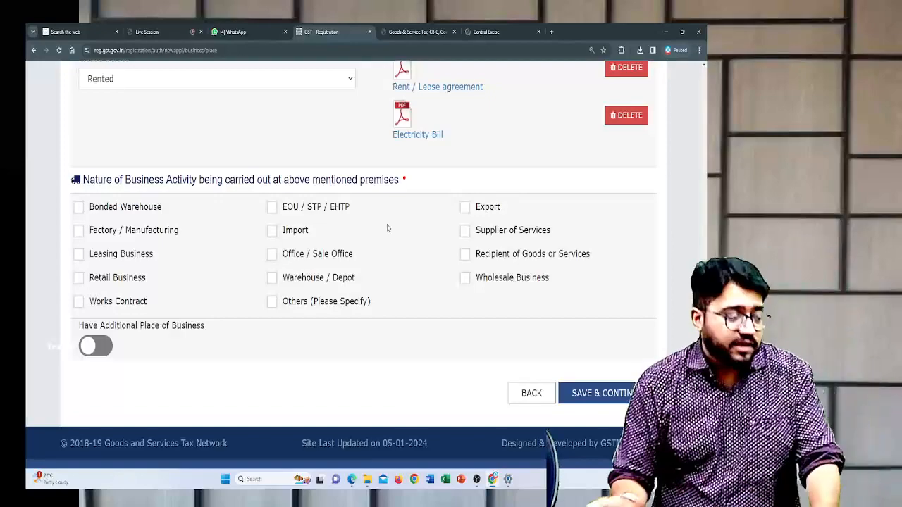
{"action": "scroll", "coordinate": [106, 162], "scroll_direction": "down", "scroll_amount": 1}
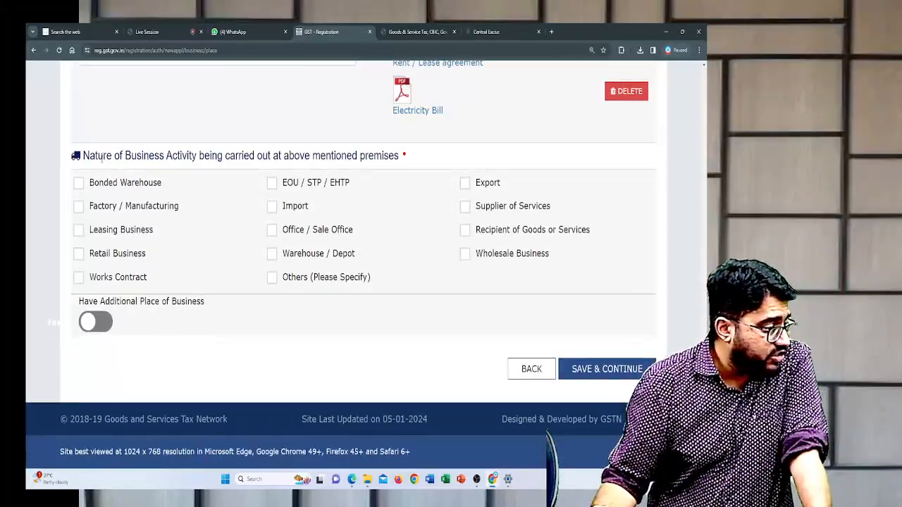
{"action": "left_click_drag", "start_coordinate": [98, 157], "coordinate": [265, 156]}
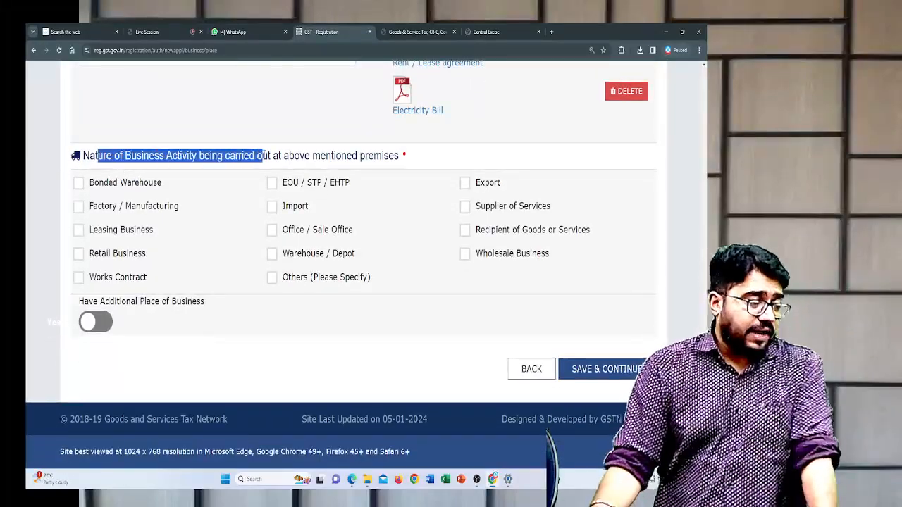
{"action": "left_click", "coordinate": [413, 153]}
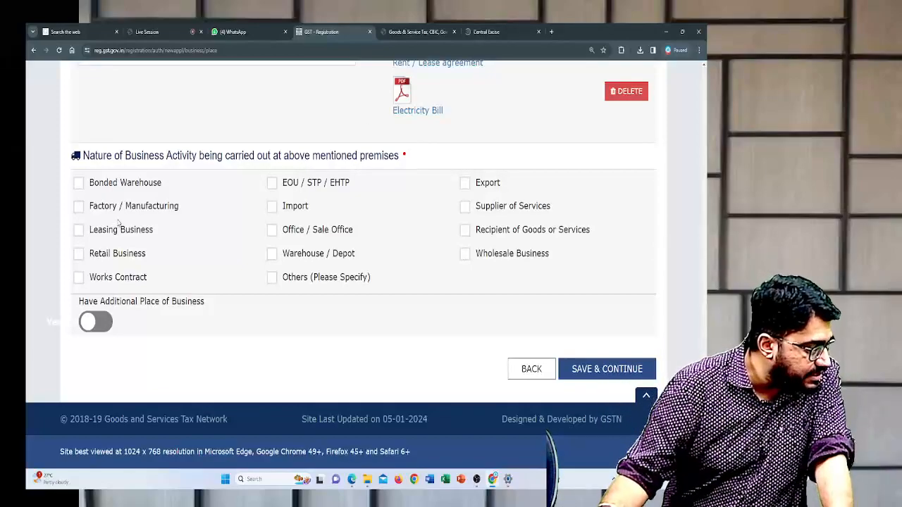
- Try Retail Business and Wholesale Business as the premises' business activity, clearing each one again
{"action": "left_click", "coordinate": [79, 256]}
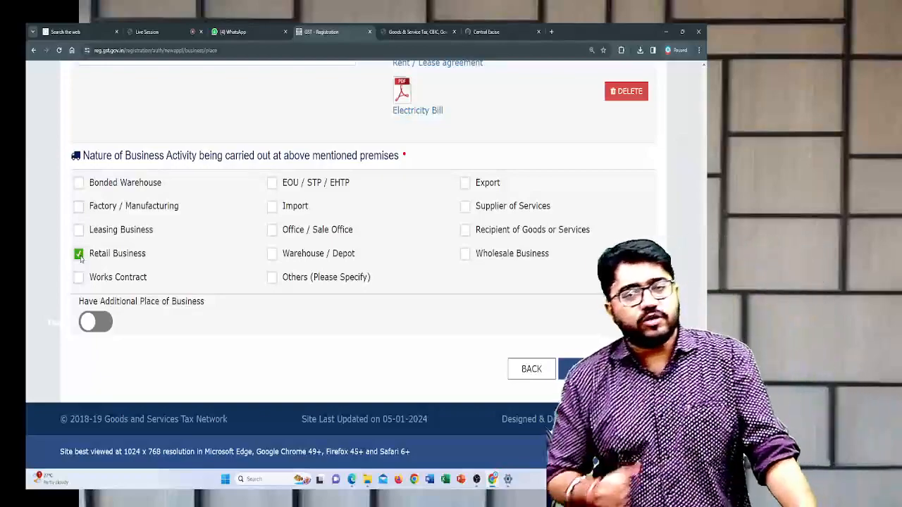
{"action": "left_click", "coordinate": [79, 255]}
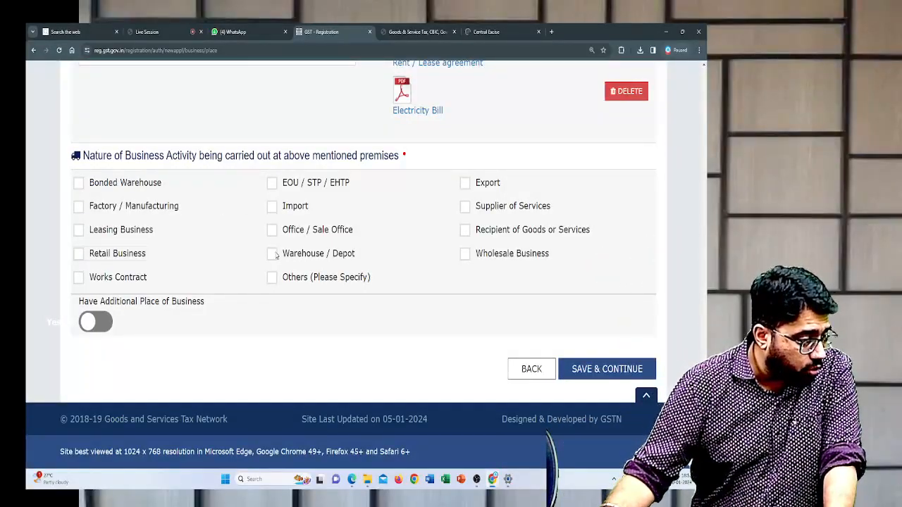
{"action": "left_click", "coordinate": [464, 256]}
{"action": "left_click", "coordinate": [464, 255]}
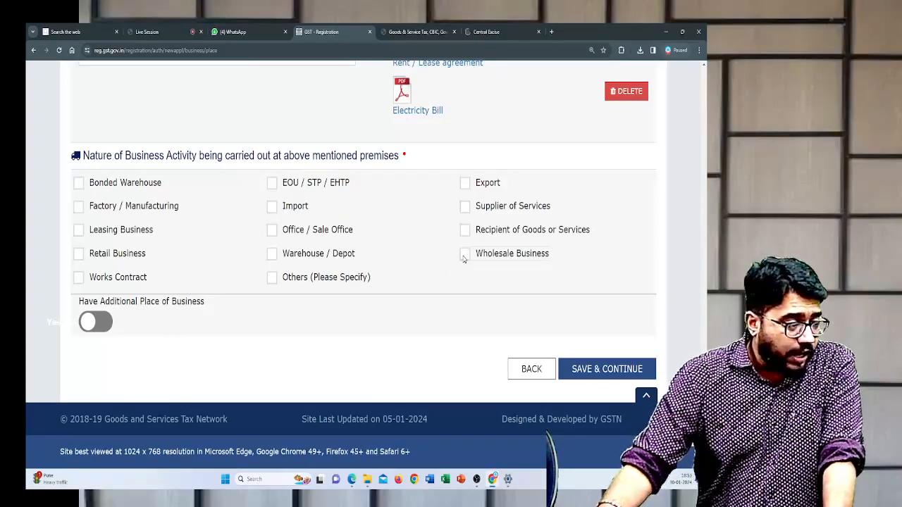
- Try Supplier of Services, Recipient of Goods or Services, Export, Import and Factory / Manufacturing as the premises' activity, clearing each one again
{"action": "left_click", "coordinate": [465, 209]}
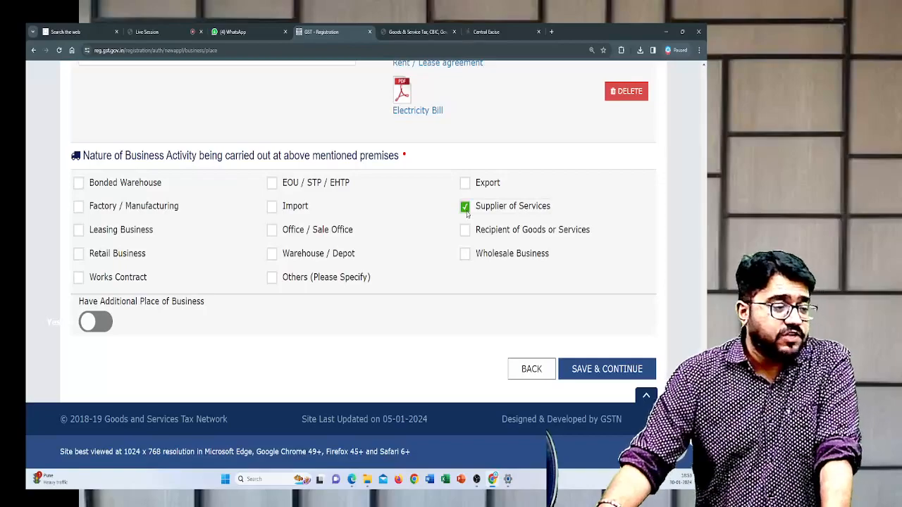
{"action": "left_click", "coordinate": [465, 208]}
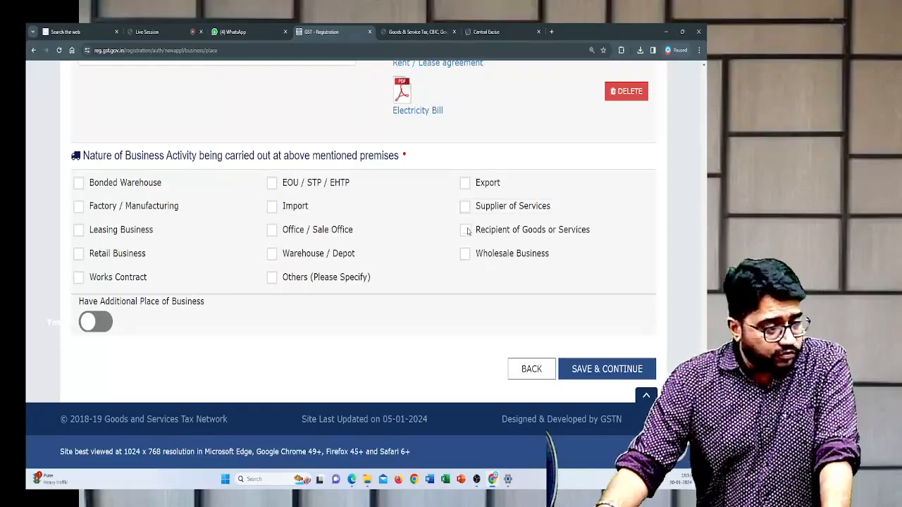
{"action": "left_click", "coordinate": [465, 232]}
{"action": "left_click", "coordinate": [465, 232]}
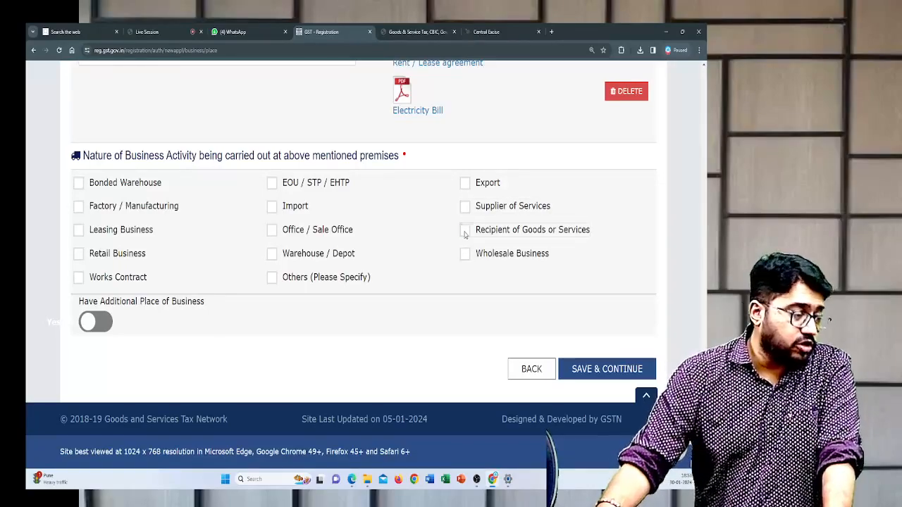
{"action": "left_click", "coordinate": [466, 185]}
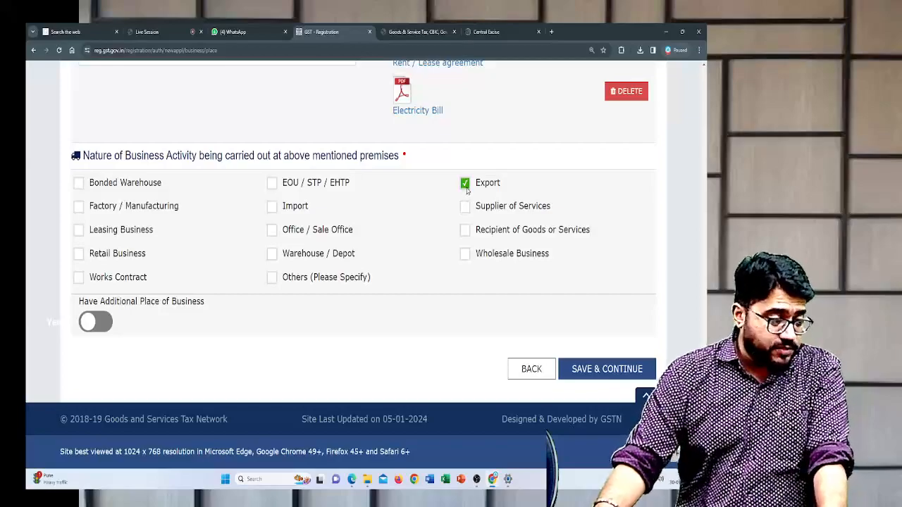
{"action": "left_click", "coordinate": [466, 184]}
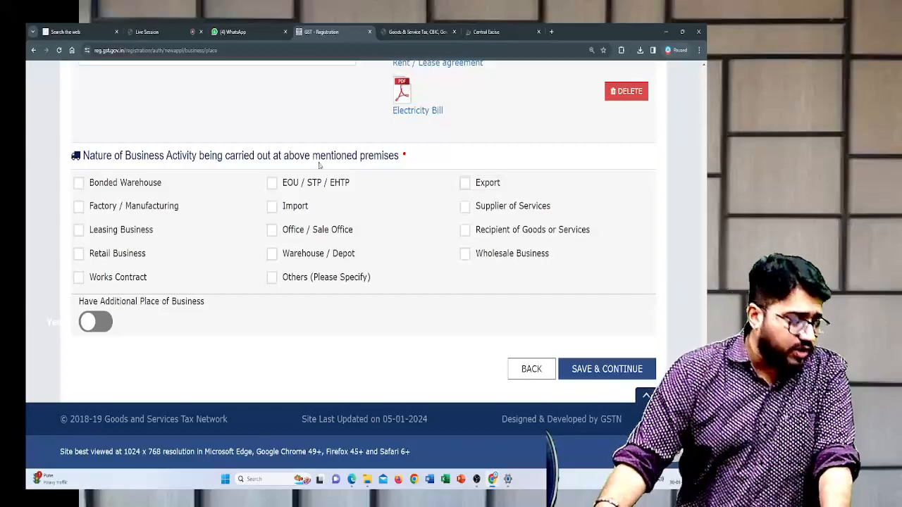
{"action": "left_click", "coordinate": [274, 208]}
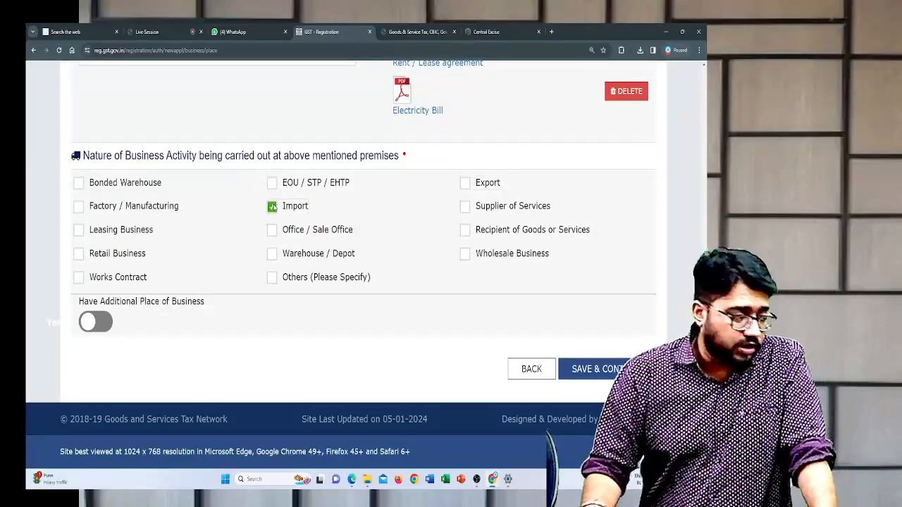
{"action": "left_click", "coordinate": [274, 208]}
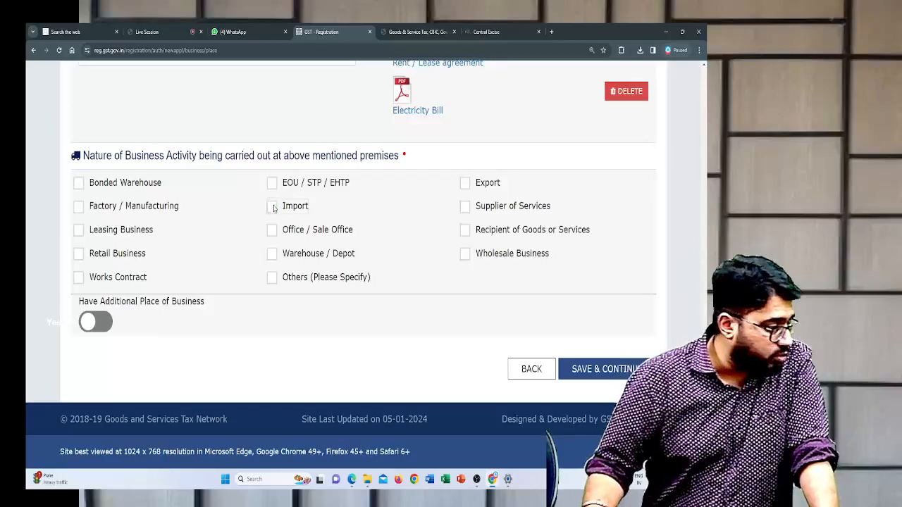
{"action": "left_click", "coordinate": [79, 207]}
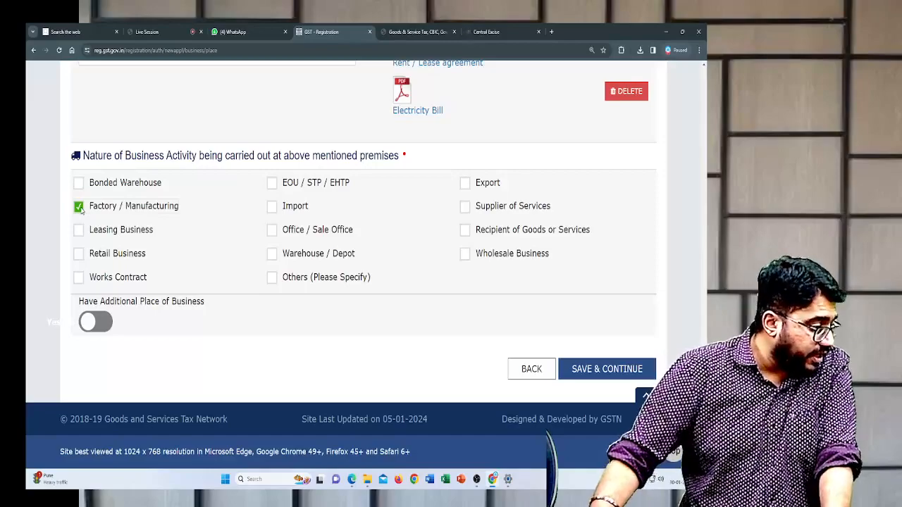
{"action": "left_click", "coordinate": [79, 208]}
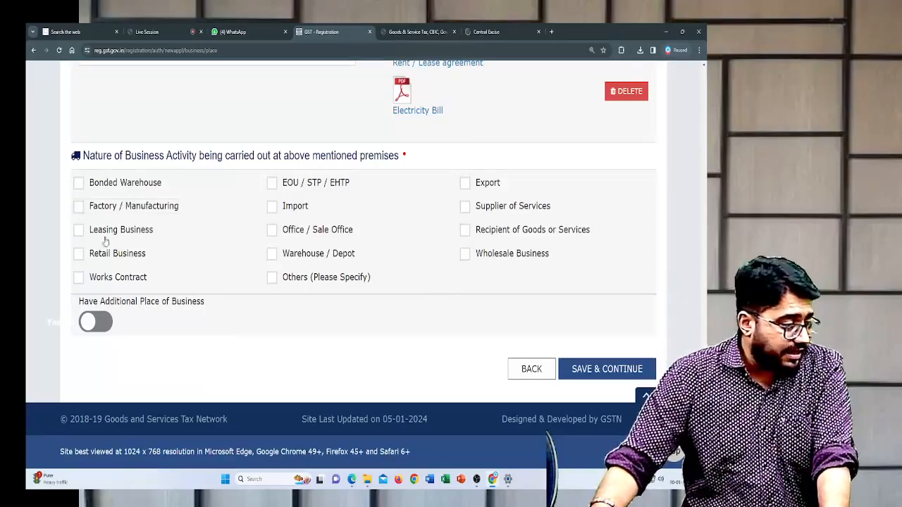
- Set Supplier of Services as the premises' business activity, keep Have Additional Place of Business off, and save the Principal Place of Business details
{"action": "left_click", "coordinate": [465, 206]}
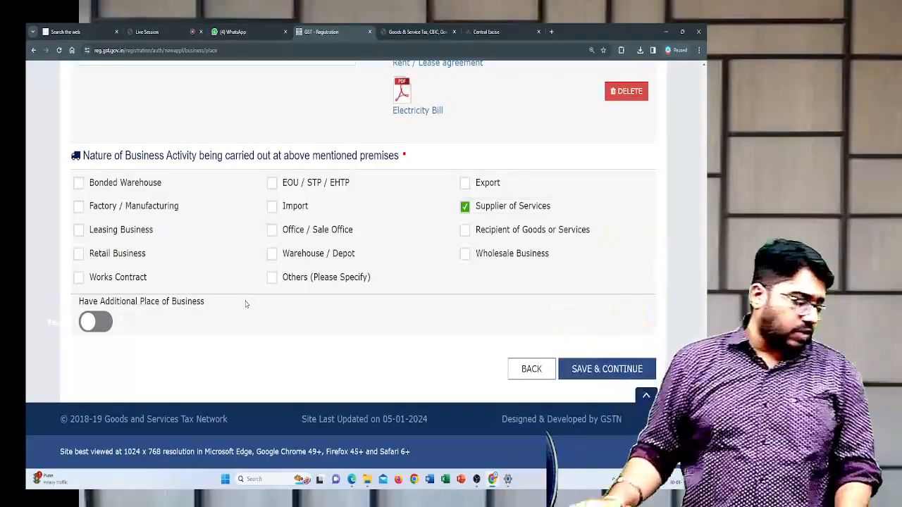
{"action": "left_click", "coordinate": [106, 323]}
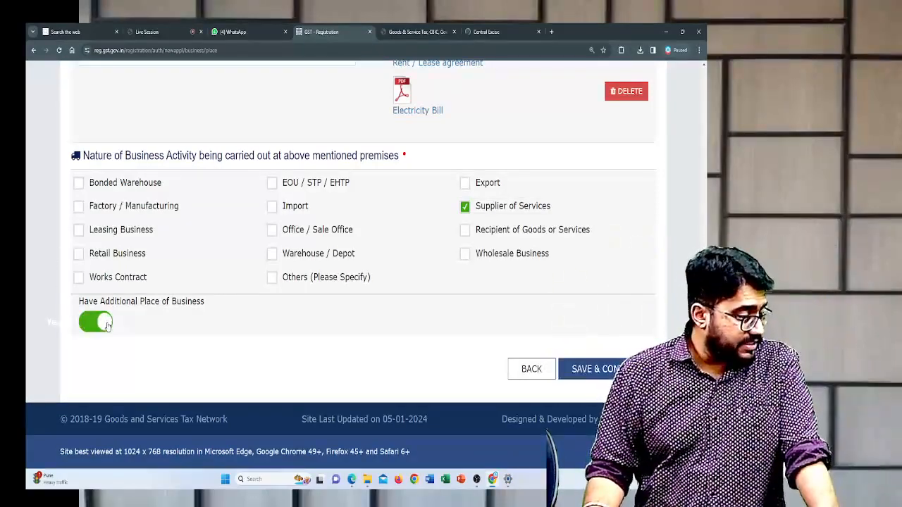
{"action": "left_click", "coordinate": [100, 322]}
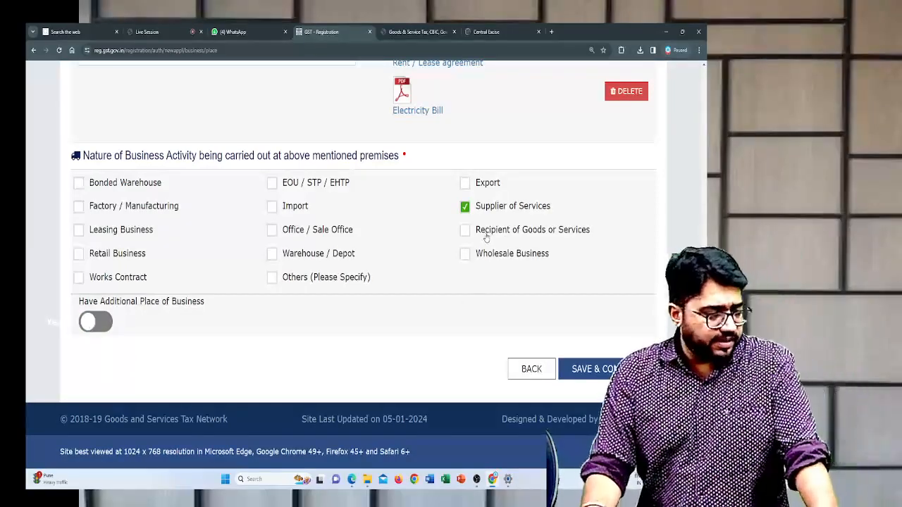
{"action": "left_click", "coordinate": [574, 370]}
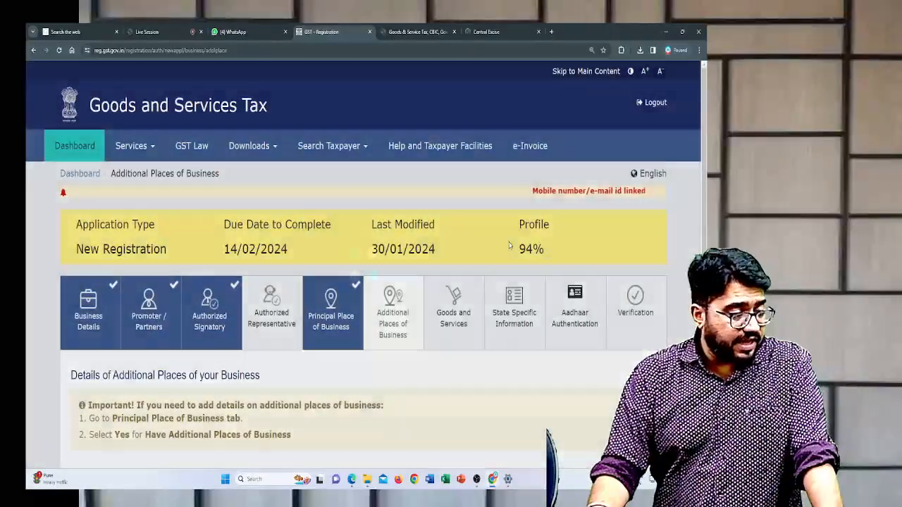
- Check the profile completion and the Additional Places of Business instructions, and continue to Goods and Services without adding a place
{"action": "left_click_drag", "start_coordinate": [514, 220], "coordinate": [553, 248]}
{"action": "scroll", "coordinate": [553, 252], "scroll_direction": "down", "scroll_amount": 1}
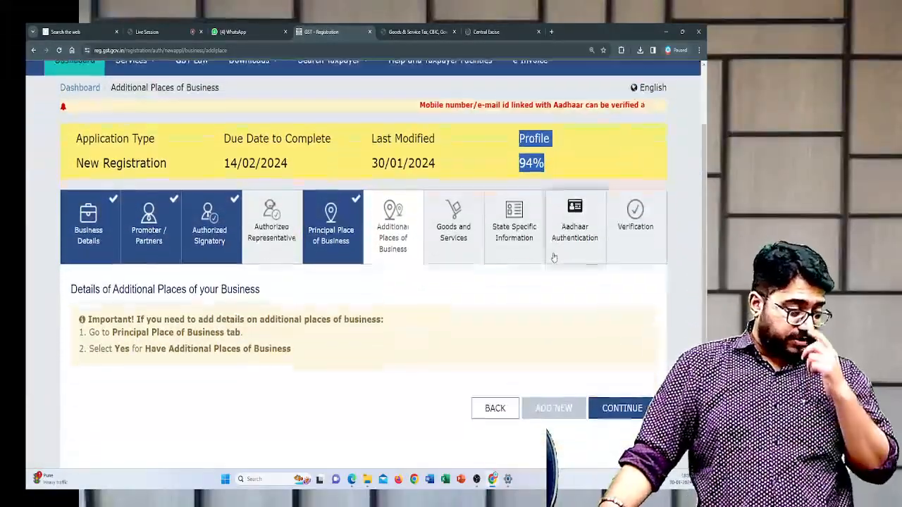
{"action": "scroll", "coordinate": [554, 257], "scroll_direction": "down", "scroll_amount": 1}
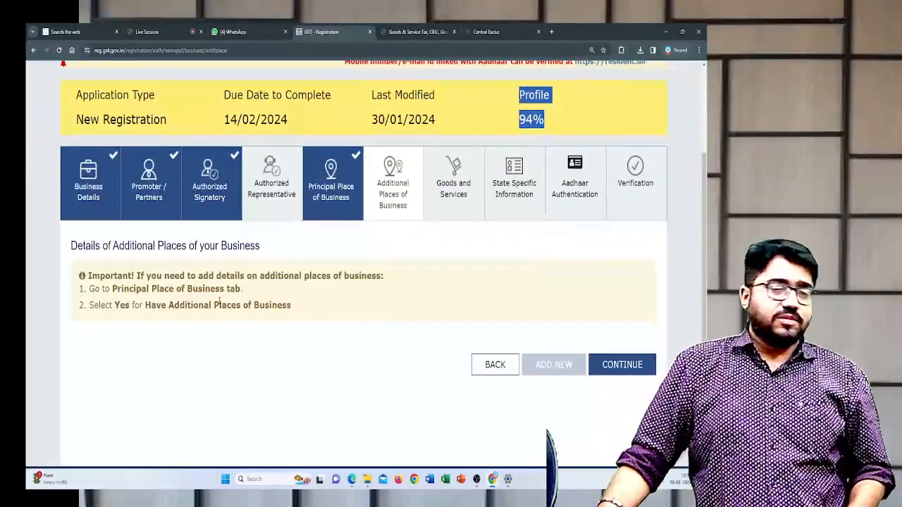
{"action": "left_click", "coordinate": [605, 365]}
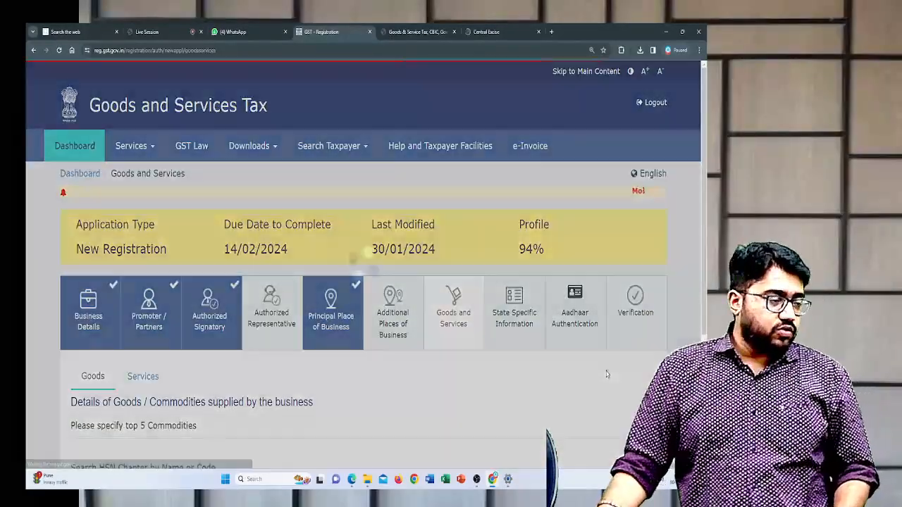
- Look over the Goods and Services sections and read the instruction on how many commodities to specify
{"action": "scroll", "coordinate": [437, 361], "scroll_direction": "down", "scroll_amount": 3}
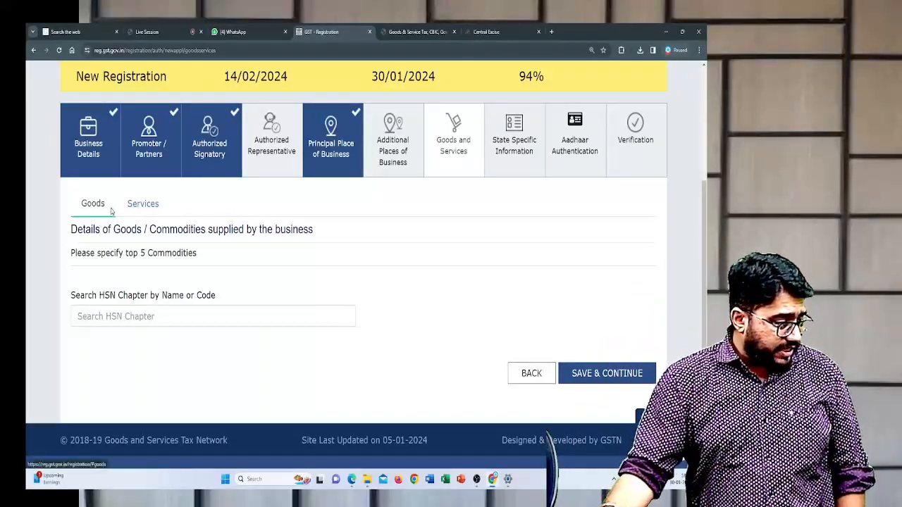
{"action": "left_click", "coordinate": [141, 204]}
{"action": "left_click", "coordinate": [91, 204]}
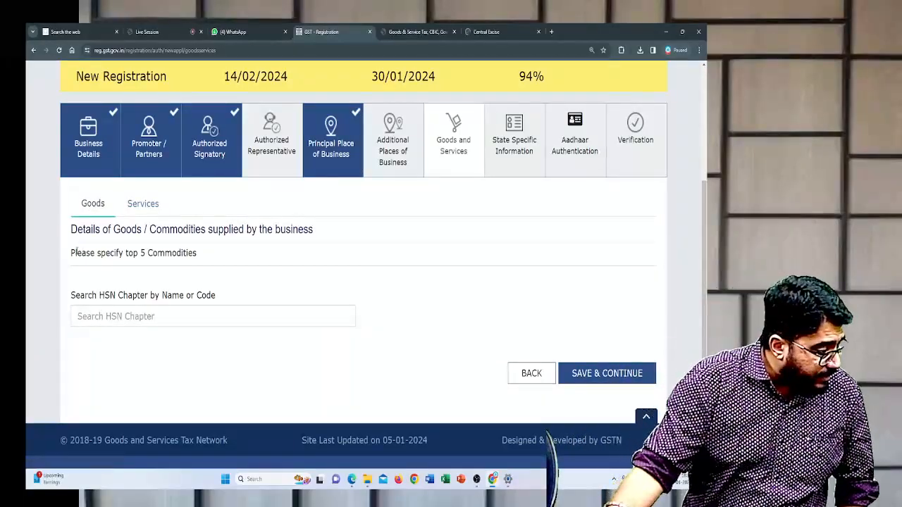
{"action": "left_click_drag", "start_coordinate": [75, 252], "coordinate": [200, 254]}
{"action": "left_click", "coordinate": [200, 252]}
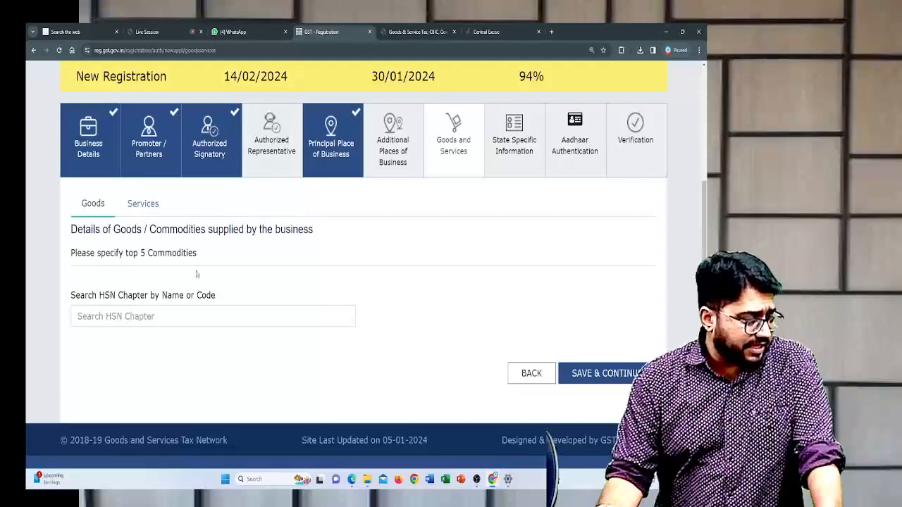
- Search the HSN chapters for FOOTWEAR and add chapter 64, Footwear, gaiters and the like, to the list of goods
{"action": "left_click", "coordinate": [181, 320]}
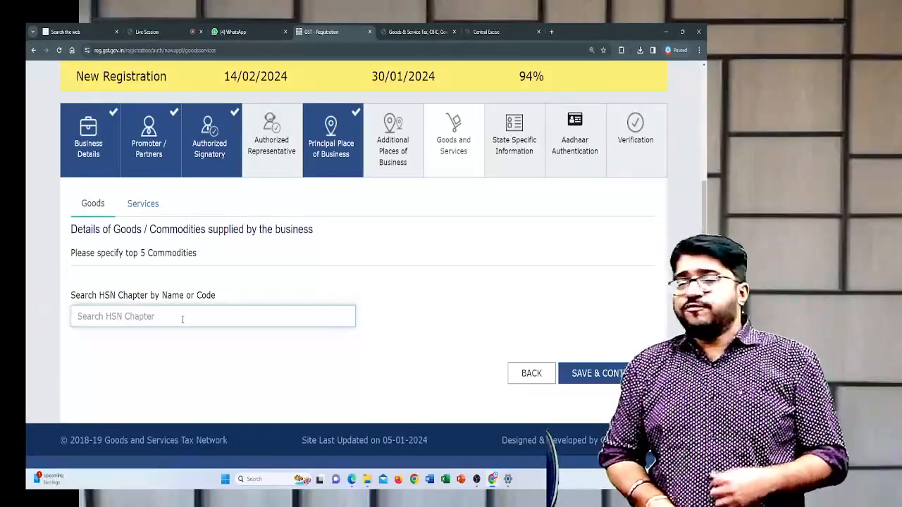
{"action": "type", "text": "FOOTWEAR"}
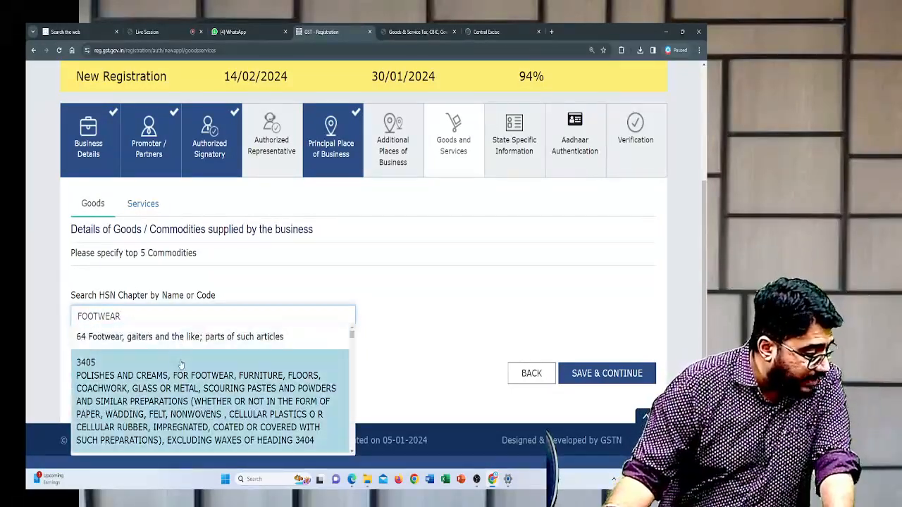
{"action": "scroll", "coordinate": [189, 397], "scroll_direction": "down", "scroll_amount": 3}
{"action": "scroll", "coordinate": [189, 398], "scroll_direction": "down", "scroll_amount": 2}
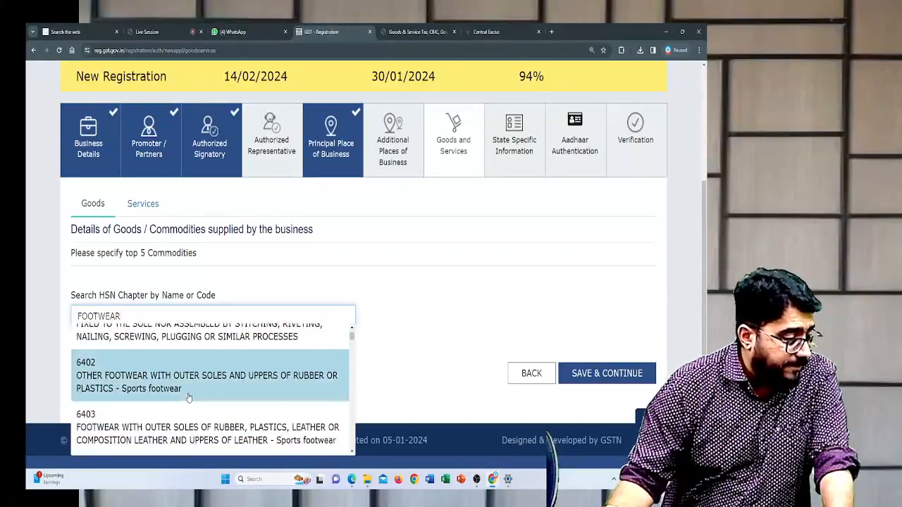
{"action": "scroll", "coordinate": [189, 398], "scroll_direction": "down", "scroll_amount": 1}
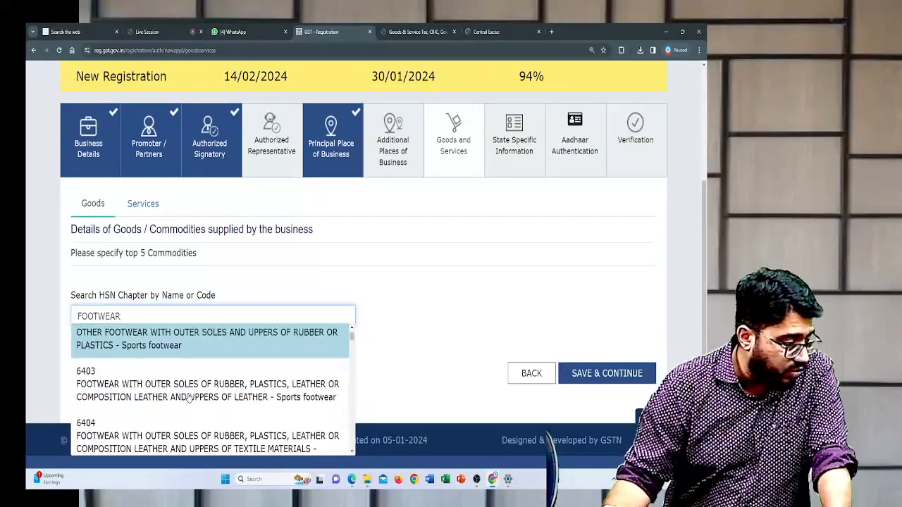
{"action": "scroll", "coordinate": [188, 398], "scroll_direction": "up", "scroll_amount": 3}
{"action": "scroll", "coordinate": [189, 397], "scroll_direction": "up", "scroll_amount": 2}
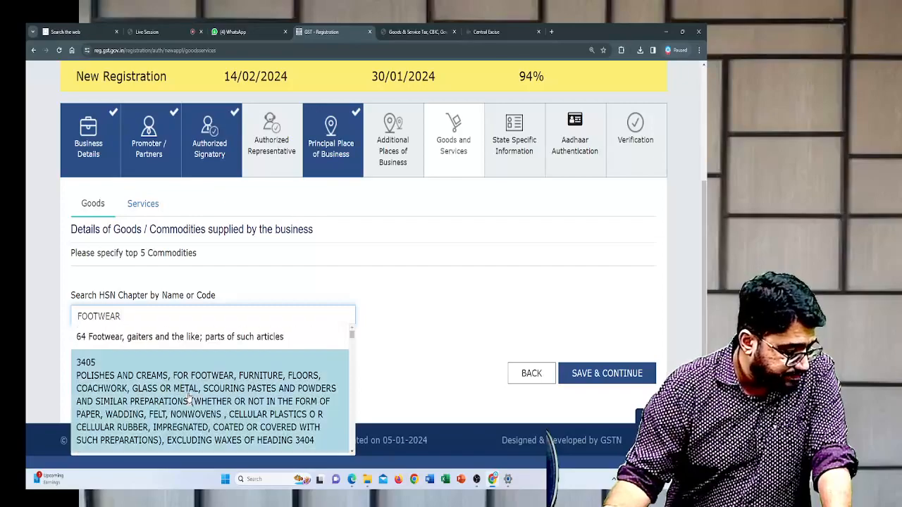
{"action": "left_click", "coordinate": [180, 336]}
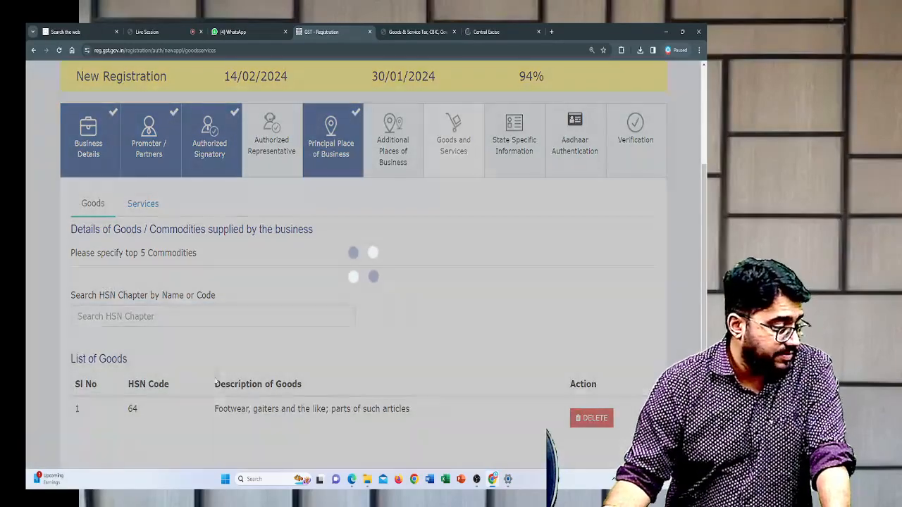
{"action": "scroll", "coordinate": [219, 357], "scroll_direction": "down", "scroll_amount": 2}
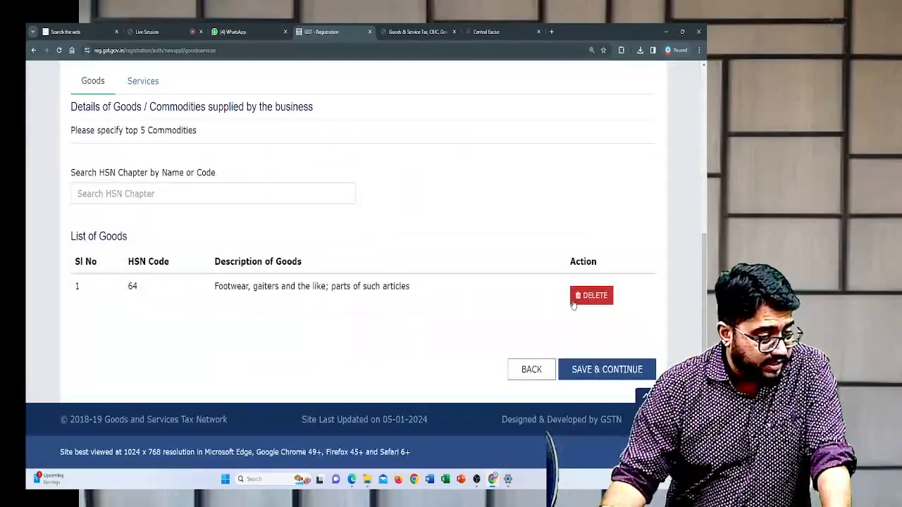
- Search the service codes for EDUCATION, add 9992 Education services to the list of services, and save the Goods and Services details
{"action": "scroll", "coordinate": [409, 272], "scroll_direction": "up", "scroll_amount": 3}
{"action": "left_click", "coordinate": [155, 258]}
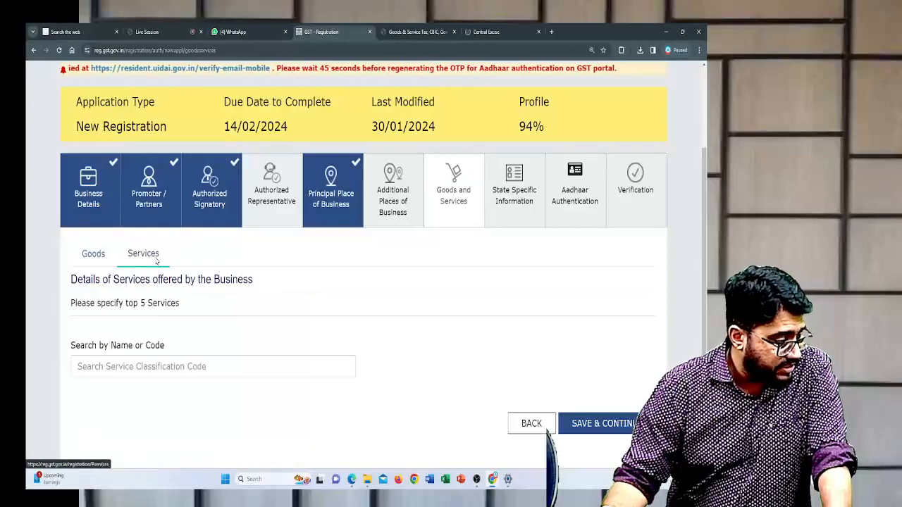
{"action": "scroll", "coordinate": [155, 258], "scroll_direction": "down", "scroll_amount": 1}
{"action": "left_click", "coordinate": [163, 295]}
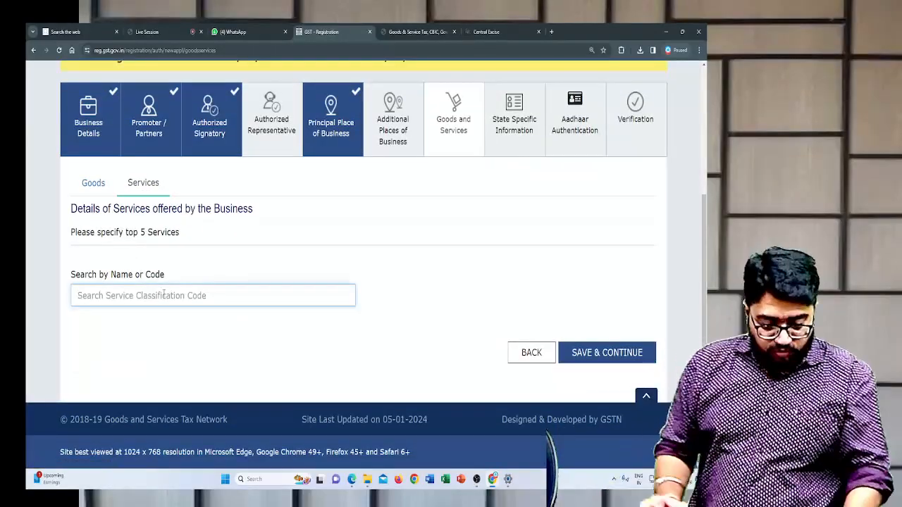
{"action": "type", "text": "EDUCATION"}
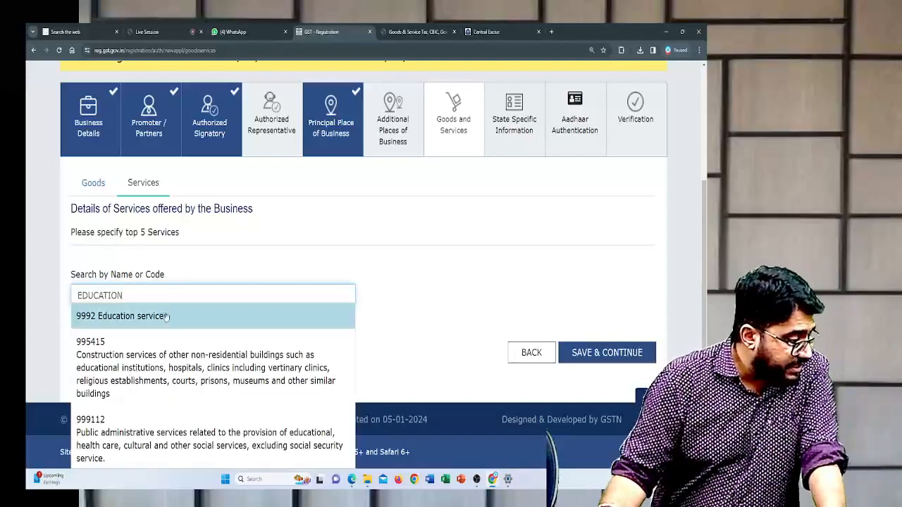
{"action": "left_click", "coordinate": [166, 319]}
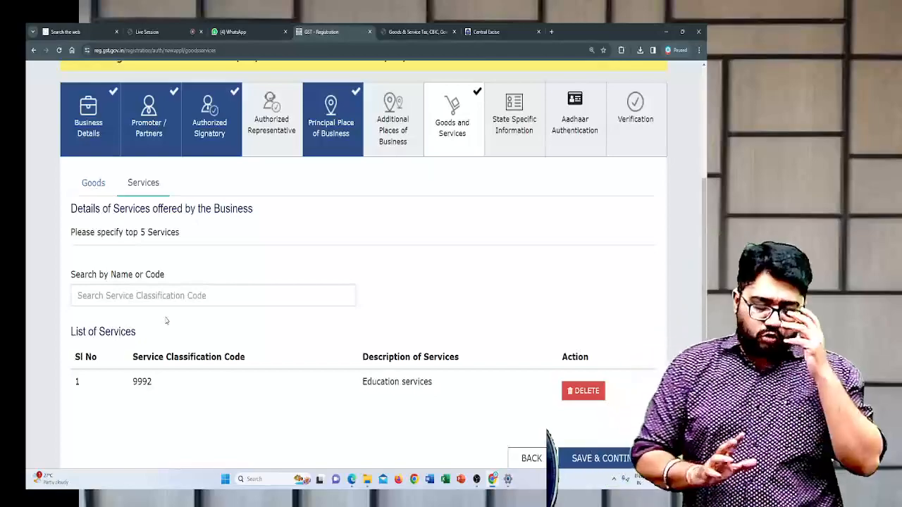
{"action": "scroll", "coordinate": [318, 315], "scroll_direction": "down", "scroll_amount": 2}
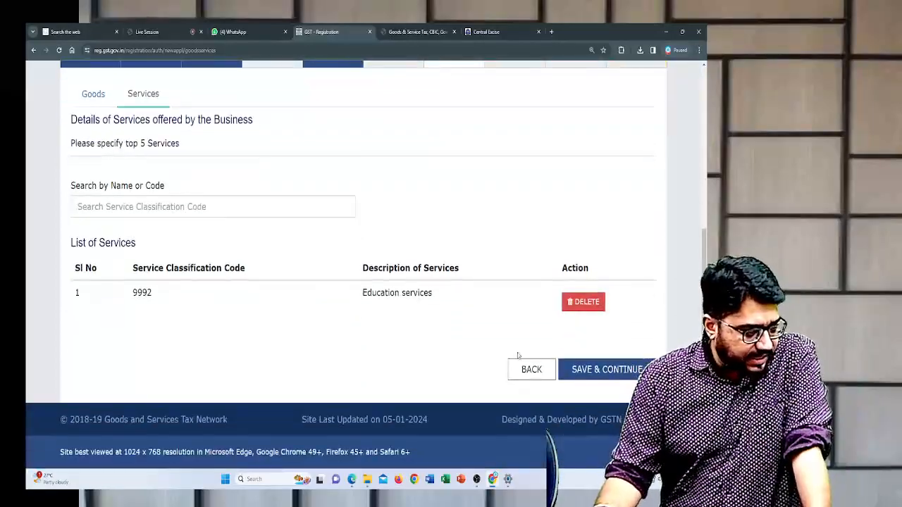
{"action": "left_click", "coordinate": [596, 374]}
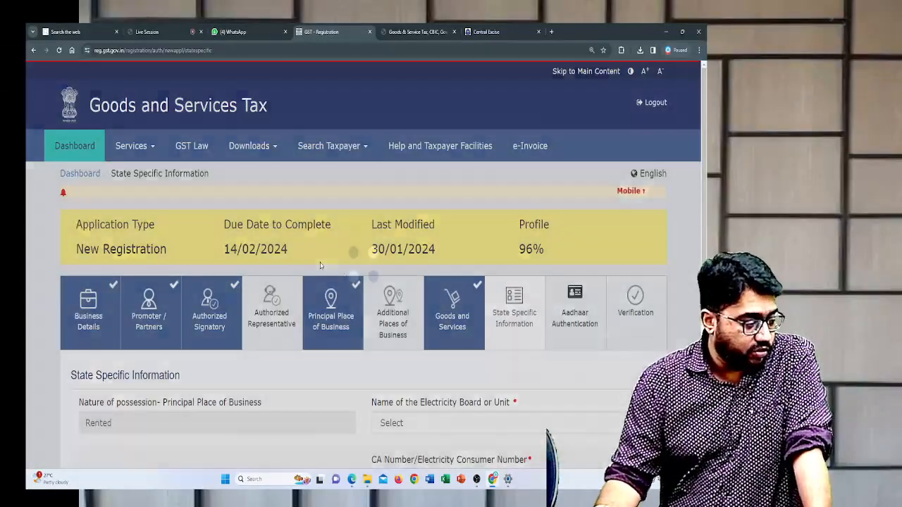
- Choose Maharashtra State Electricity Distribution Co. Ltd as the electricity board in State Specific Information
{"action": "scroll", "coordinate": [321, 266], "scroll_direction": "down", "scroll_amount": 2}
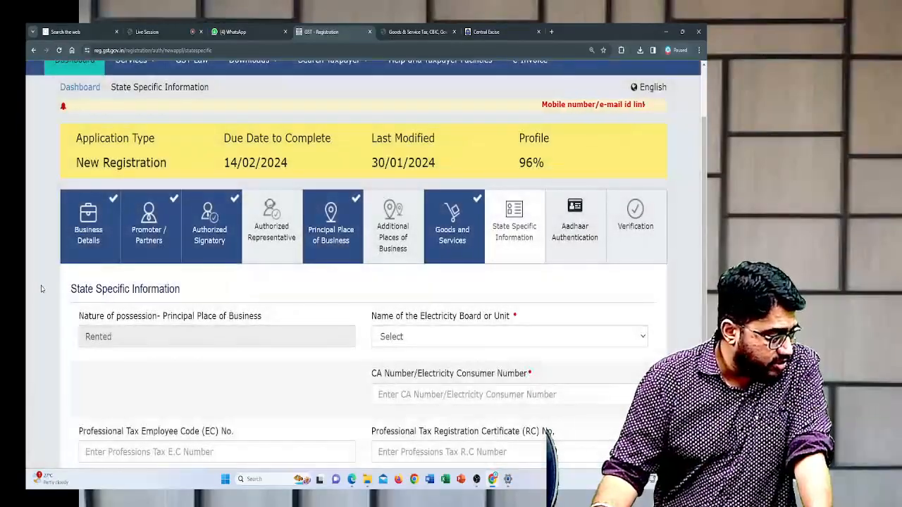
{"action": "left_click_drag", "start_coordinate": [67, 289], "coordinate": [250, 287]}
{"action": "scroll", "coordinate": [250, 287], "scroll_direction": "down", "scroll_amount": 3}
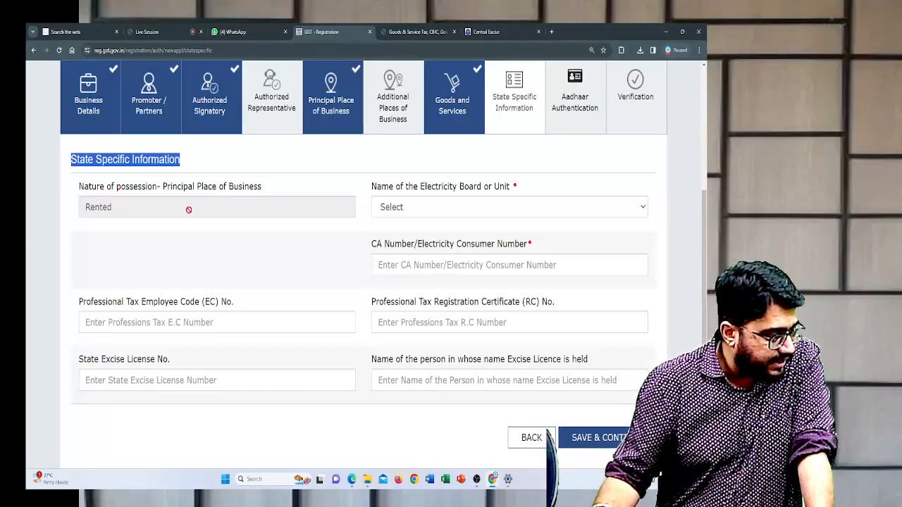
{"action": "left_click", "coordinate": [413, 207]}
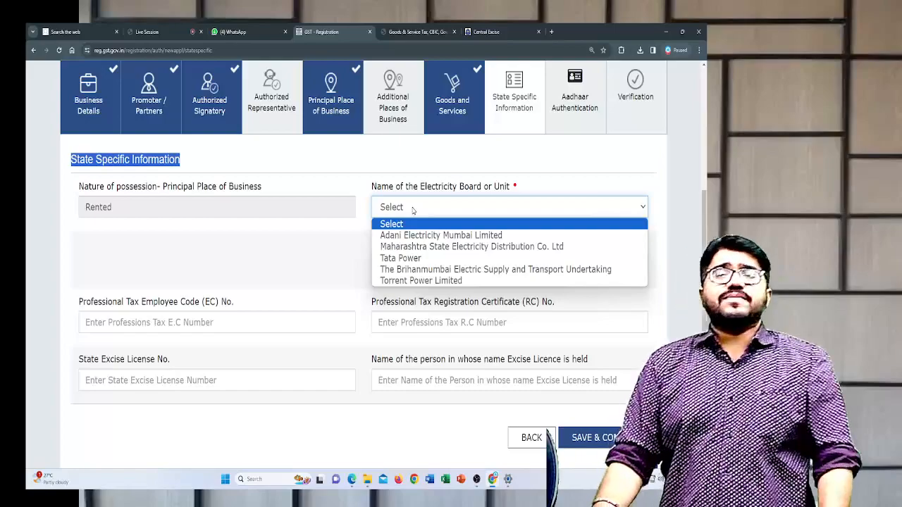
{"action": "left_click", "coordinate": [422, 247]}
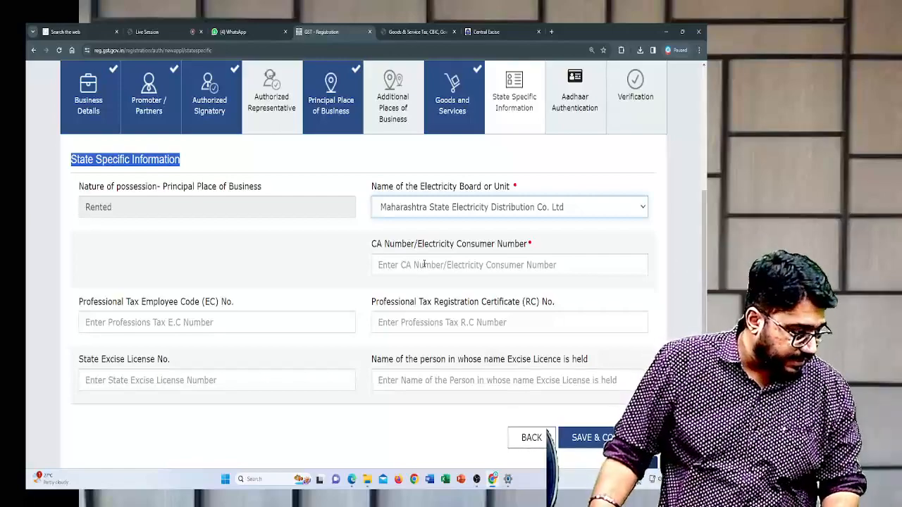
- Enter the electricity consumer number, leave the professional tax and excise fields blank, and save the State Specific Information
{"action": "scroll", "coordinate": [425, 265], "scroll_direction": "down", "scroll_amount": 1}
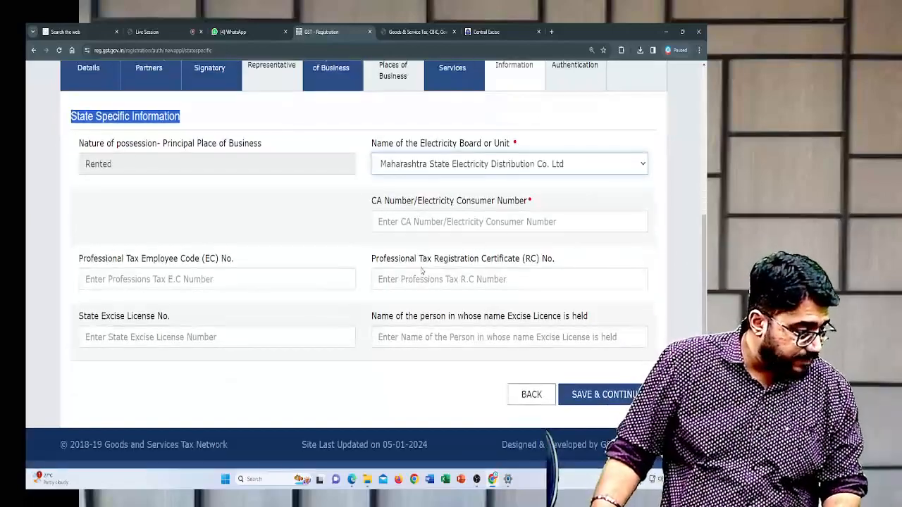
{"action": "left_click", "coordinate": [427, 221]}
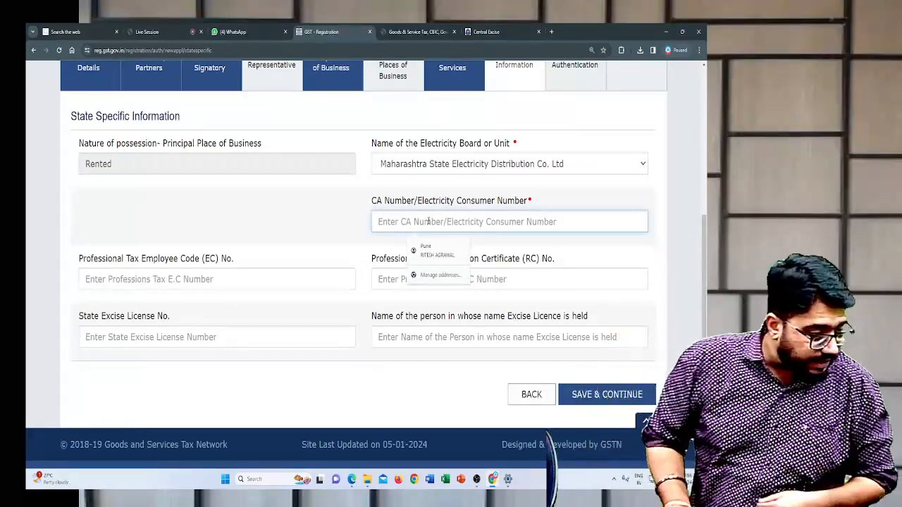
{"action": "type", "text": "123"}
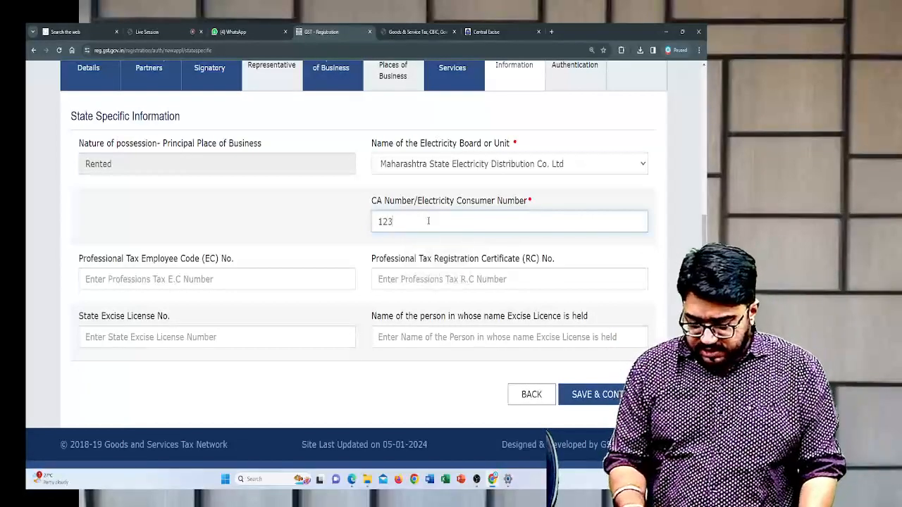
{"action": "type", "text": "45678910123654879"}
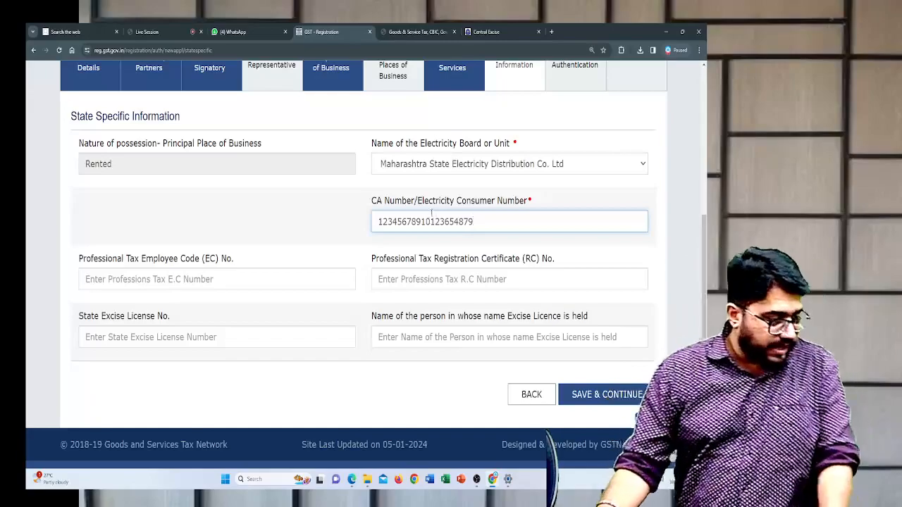
{"action": "scroll", "coordinate": [328, 221], "scroll_direction": "down", "scroll_amount": 1}
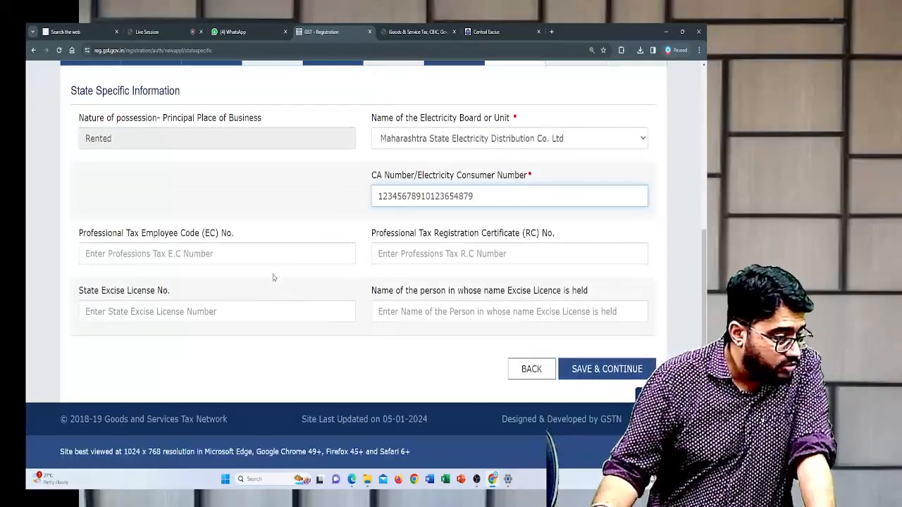
{"action": "left_click", "coordinate": [549, 239]}
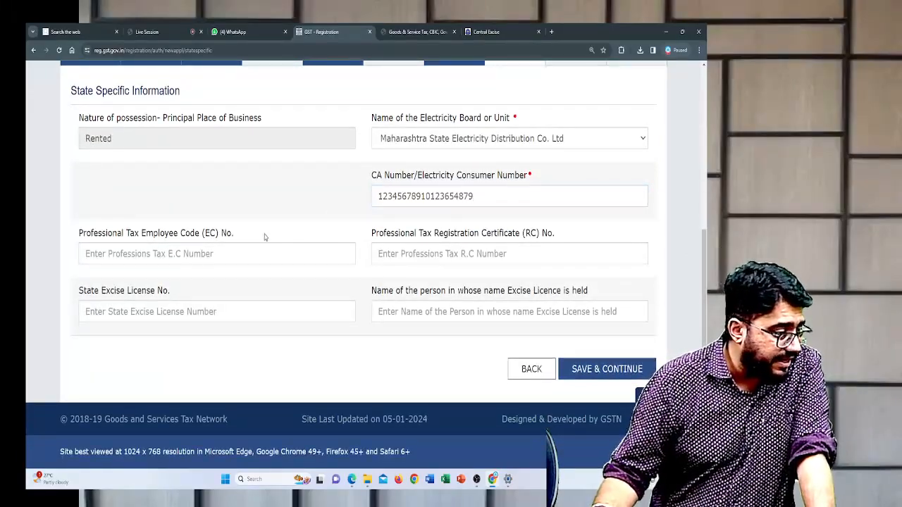
{"action": "left_click_drag", "start_coordinate": [543, 171], "coordinate": [407, 177]}
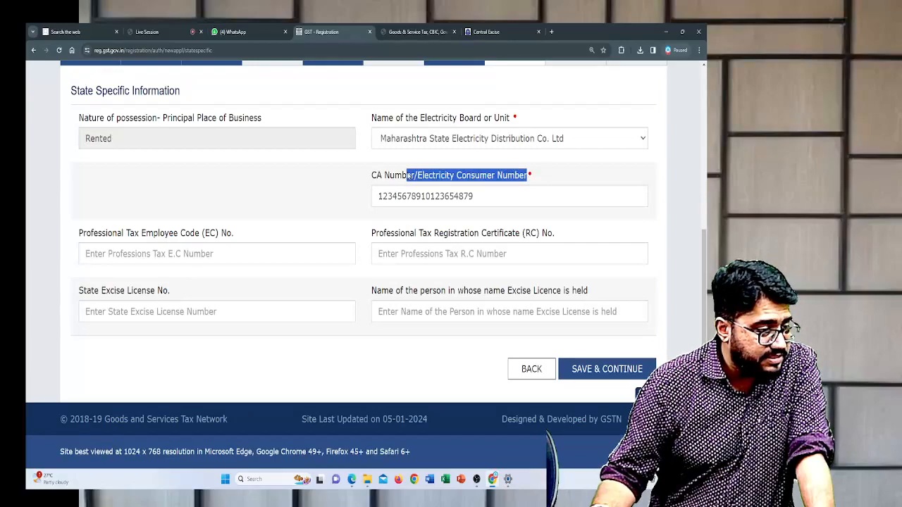
{"action": "left_click", "coordinate": [593, 167]}
{"action": "left_click", "coordinate": [585, 369]}
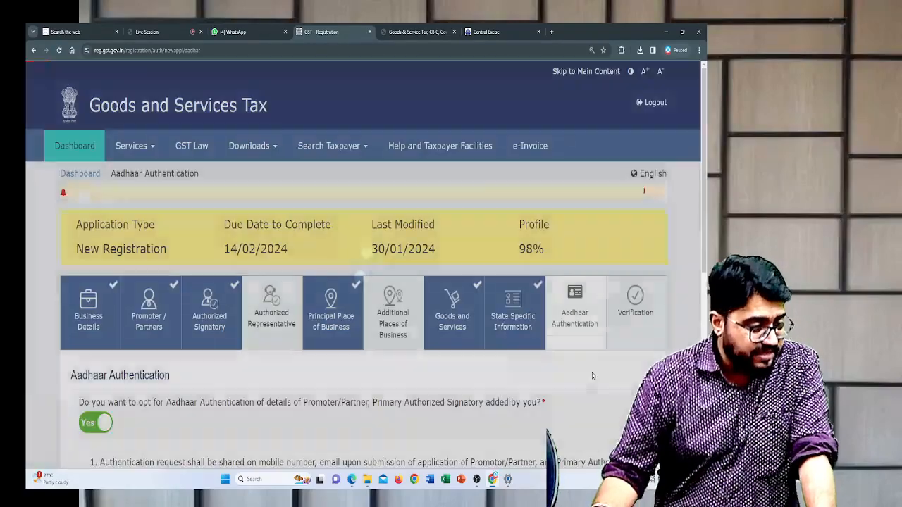
- Review the Aadhaar Authentication details, keep the option at Yes for the proprietor, save the section and acknowledge the warning
{"action": "scroll", "coordinate": [588, 248], "scroll_direction": "down", "scroll_amount": 2}
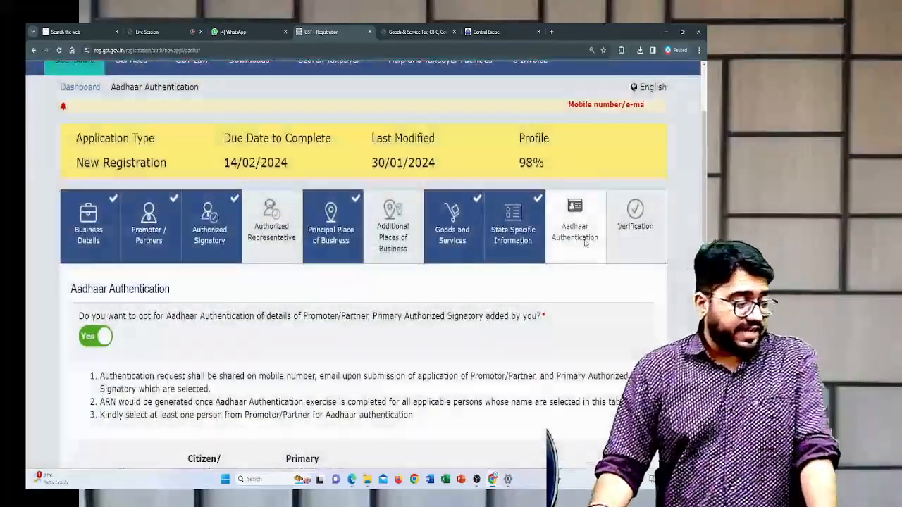
{"action": "scroll", "coordinate": [585, 243], "scroll_direction": "down", "scroll_amount": 2}
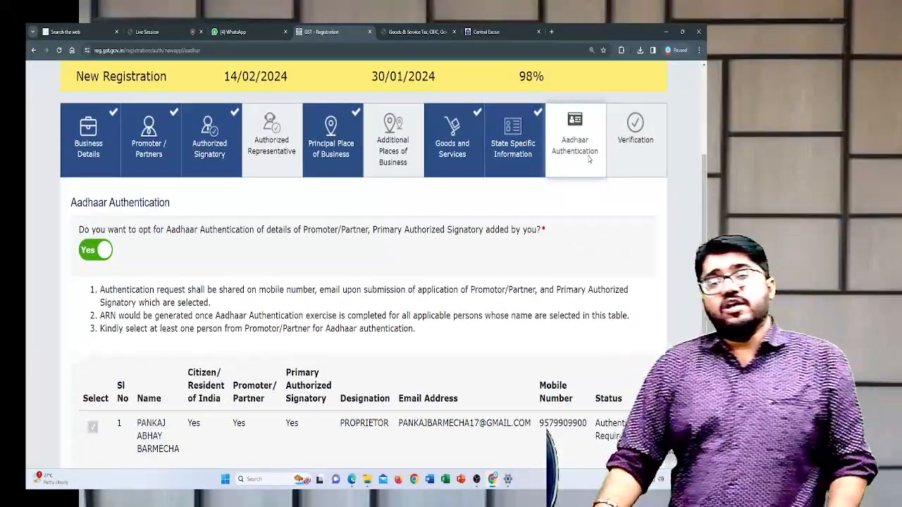
{"action": "scroll", "coordinate": [585, 158], "scroll_direction": "down", "scroll_amount": 3}
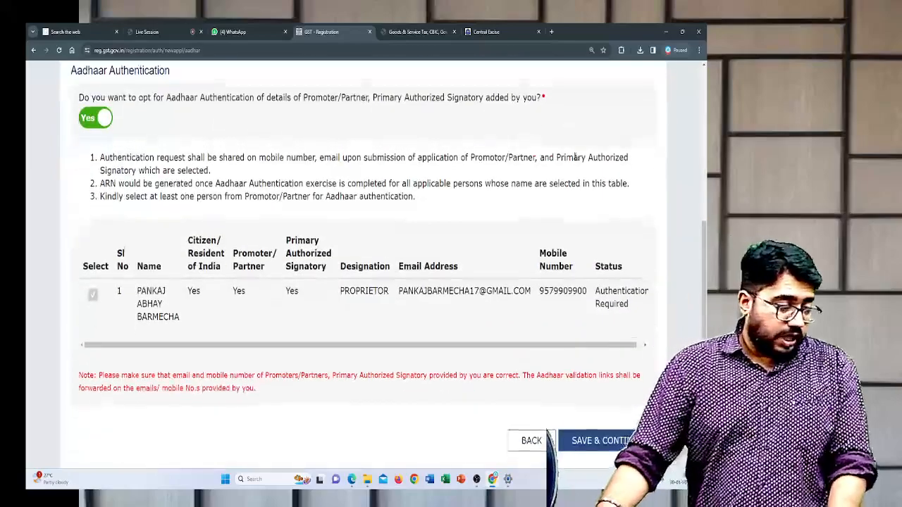
{"action": "scroll", "coordinate": [576, 157], "scroll_direction": "down", "scroll_amount": 2}
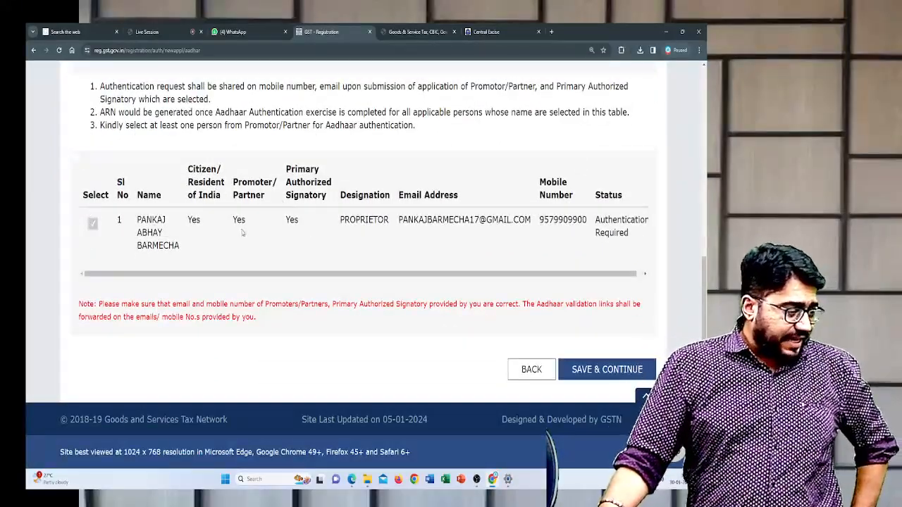
{"action": "scroll", "coordinate": [533, 244], "scroll_direction": "up", "scroll_amount": 3}
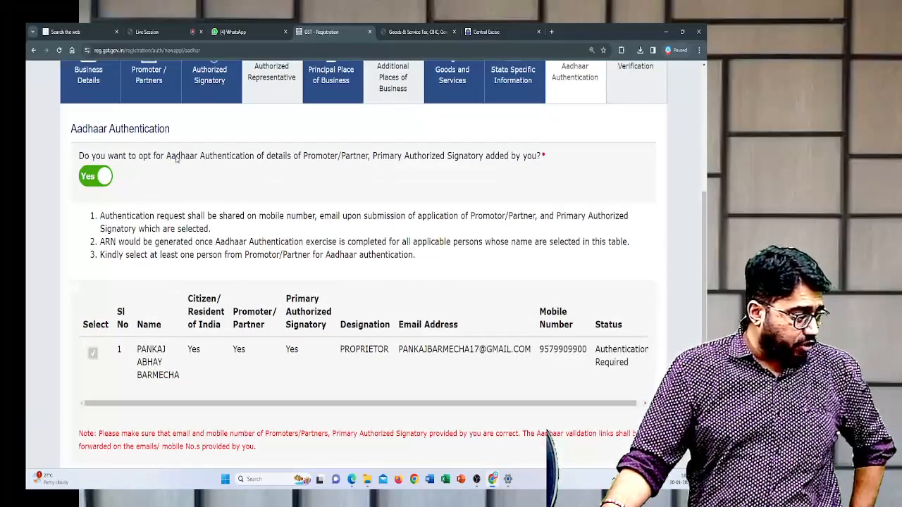
{"action": "left_click_drag", "start_coordinate": [172, 157], "coordinate": [353, 158]}
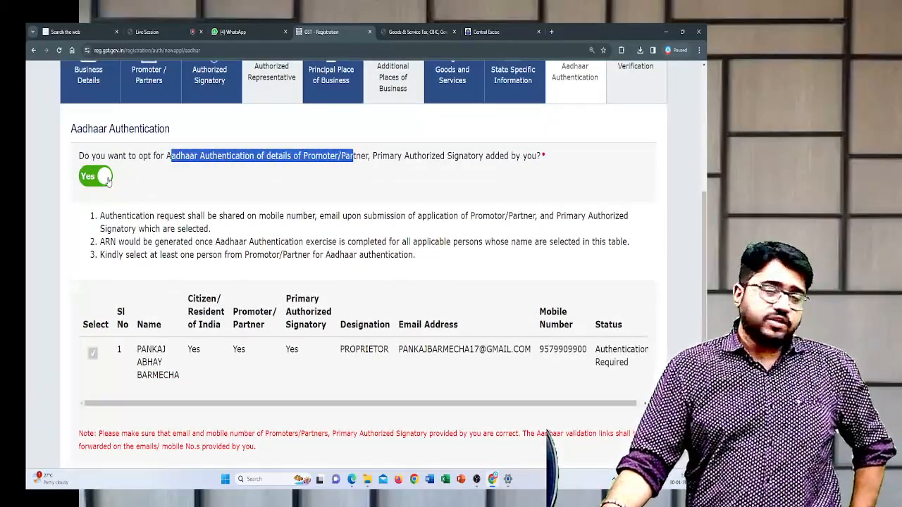
{"action": "scroll", "coordinate": [152, 176], "scroll_direction": "down", "scroll_amount": 3}
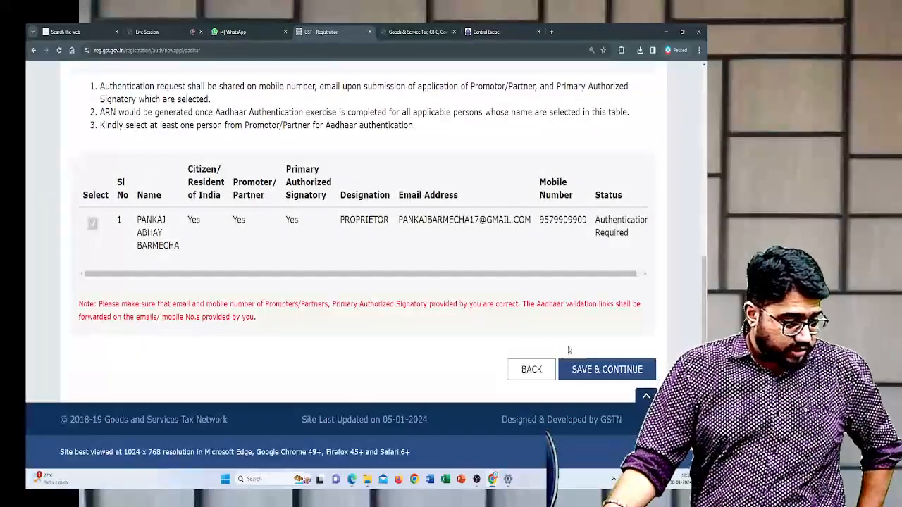
{"action": "left_click", "coordinate": [584, 370]}
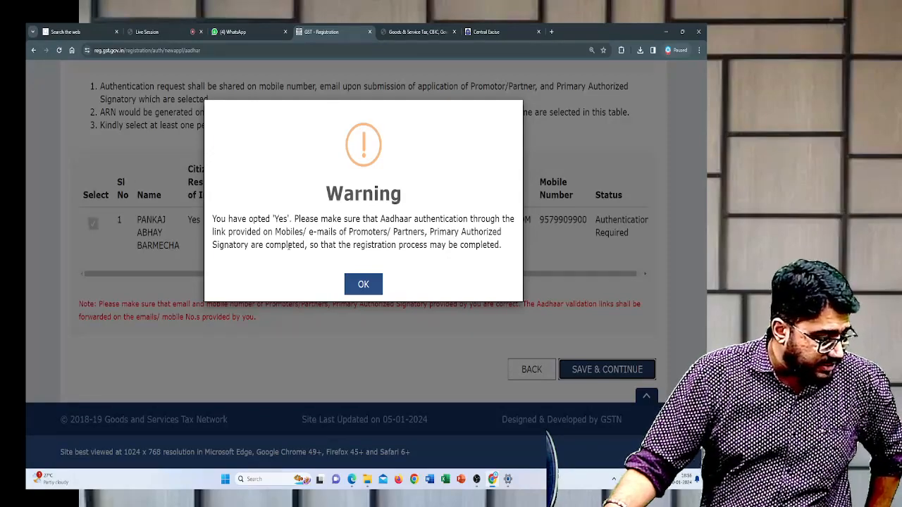
{"action": "left_click", "coordinate": [363, 284]}
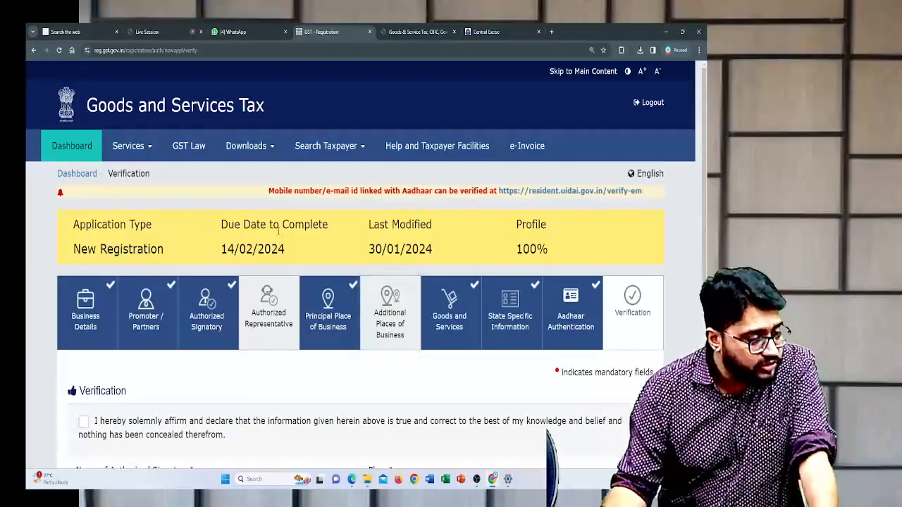
- Accept the Verification declaration, select the proprietor as authorized signatory, and enter PUNE as the place
{"action": "scroll", "coordinate": [281, 232], "scroll_direction": "down", "scroll_amount": 2}
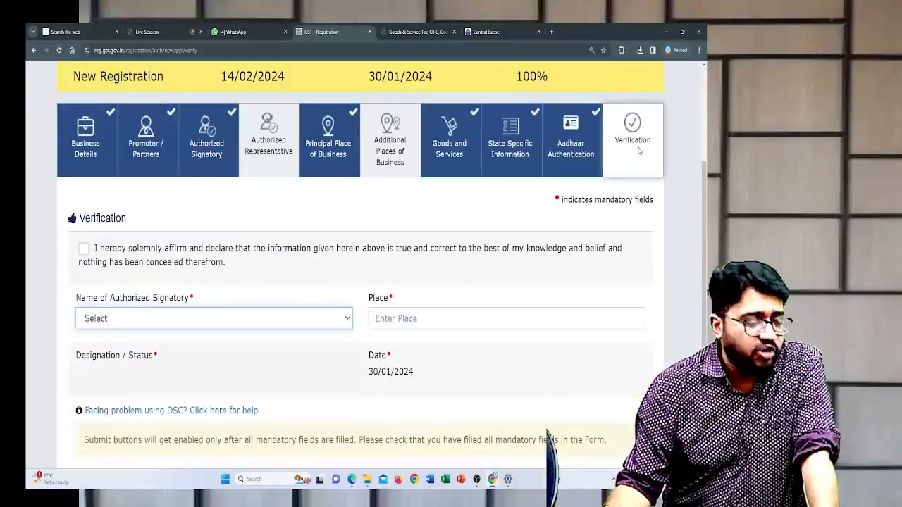
{"action": "scroll", "coordinate": [409, 165], "scroll_direction": "down", "scroll_amount": 1}
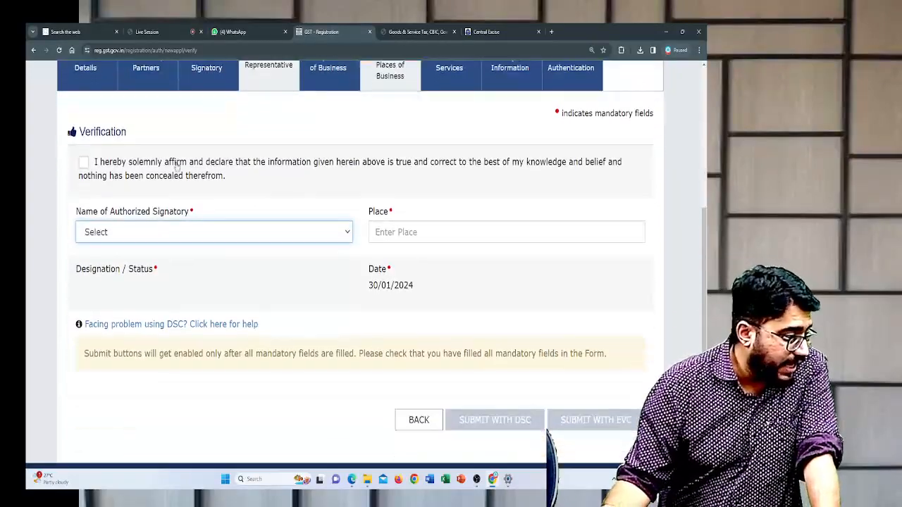
{"action": "left_click", "coordinate": [84, 163]}
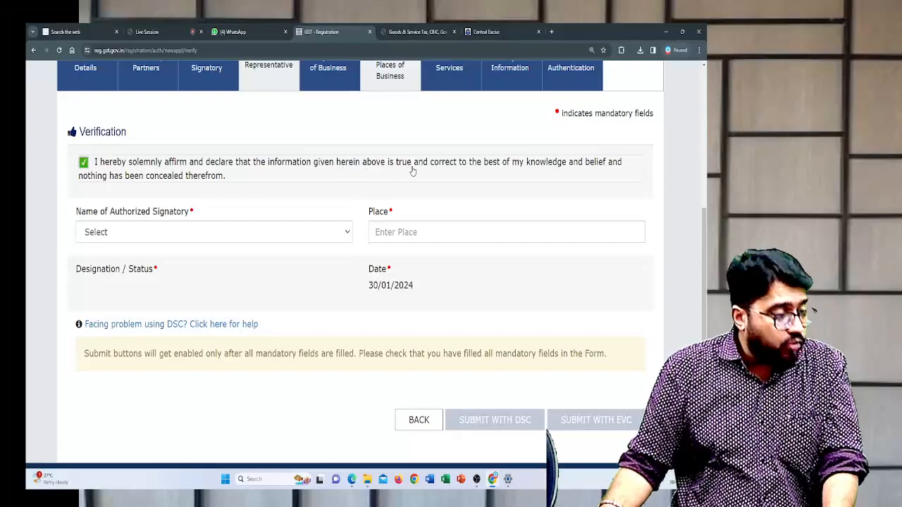
{"action": "left_click", "coordinate": [306, 233]}
{"action": "left_click", "coordinate": [291, 260]}
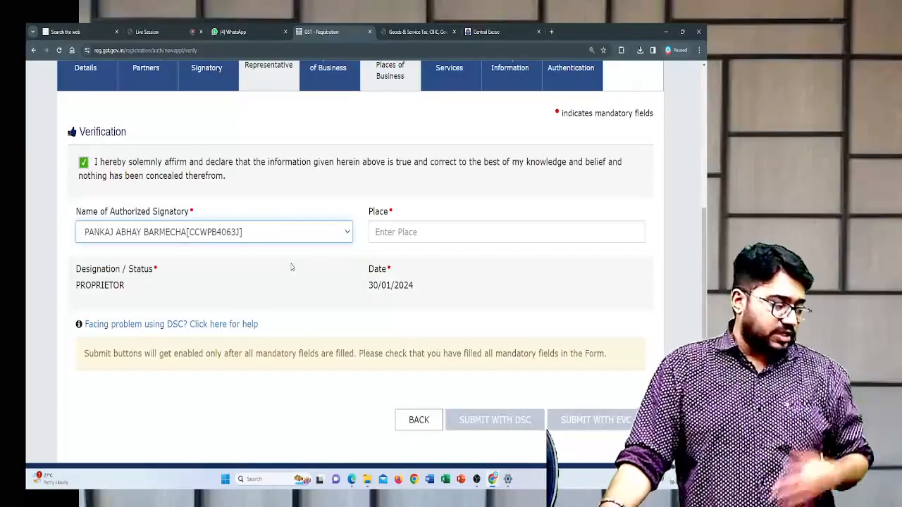
{"action": "left_click", "coordinate": [425, 232]}
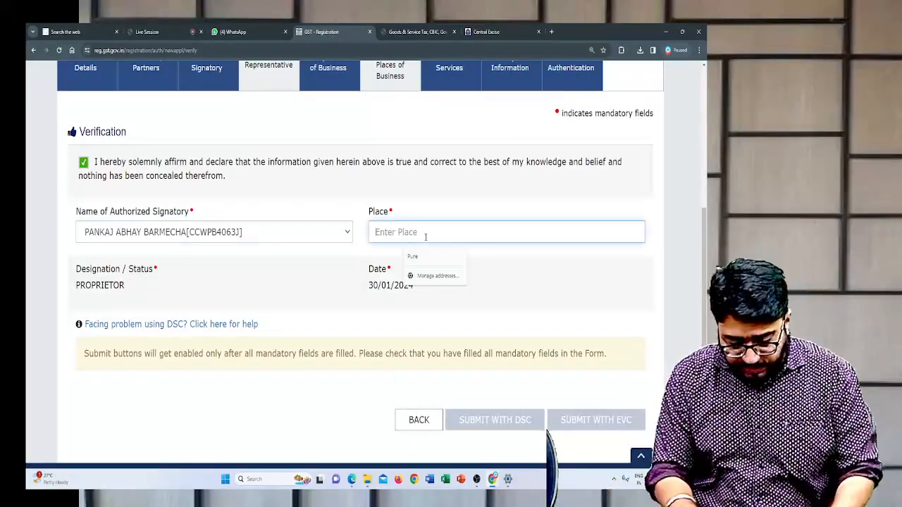
{"action": "type", "text": "PUNE"}
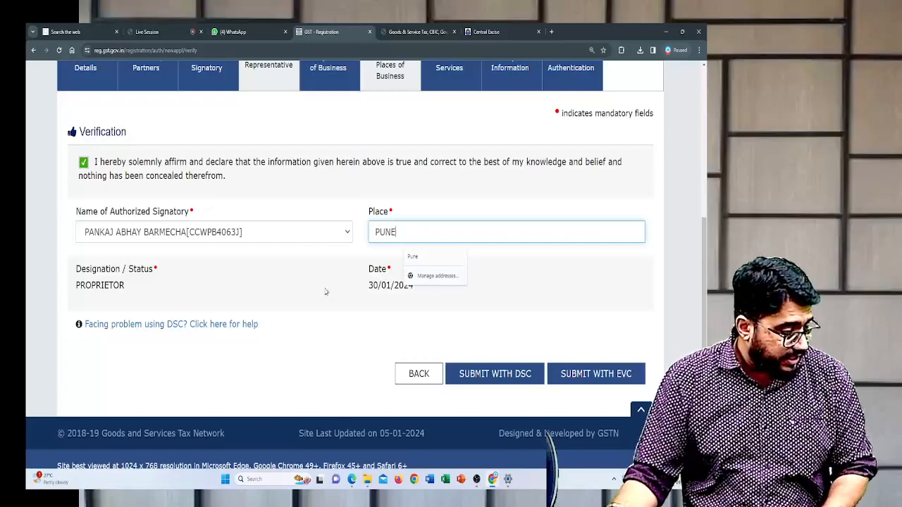
{"action": "left_click", "coordinate": [326, 292]}
- Start submission of the application with EVC and examine the OTP Verification dialog and its OTP field
{"action": "scroll", "coordinate": [336, 317], "scroll_direction": "down", "scroll_amount": 1}
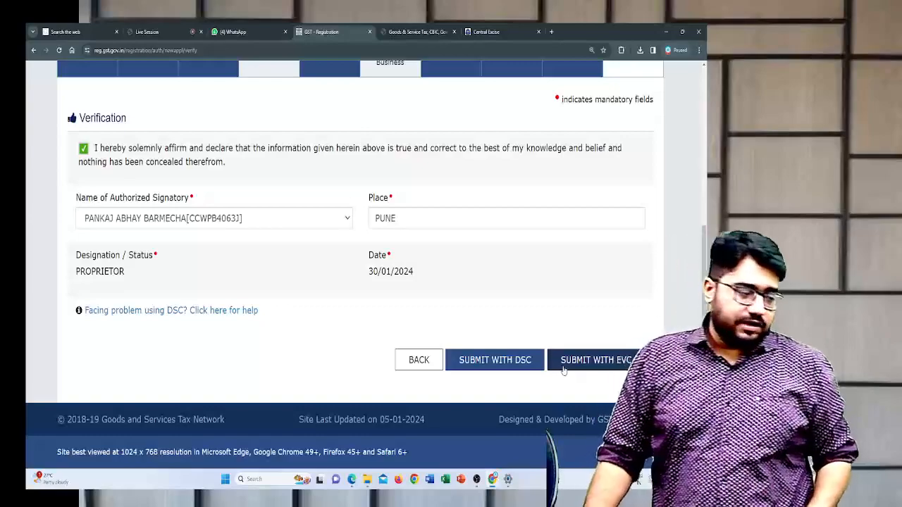
{"action": "left_click", "coordinate": [564, 370]}
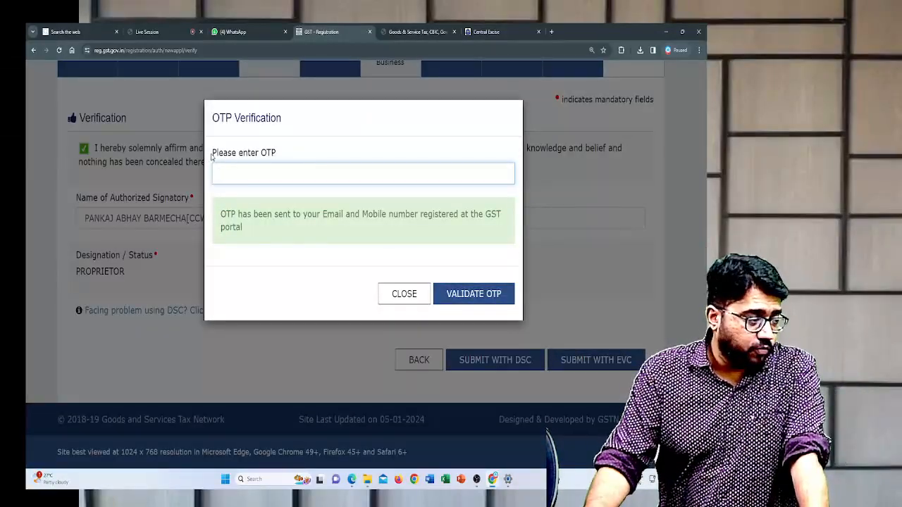
{"action": "left_click_drag", "start_coordinate": [210, 124], "coordinate": [279, 118]}
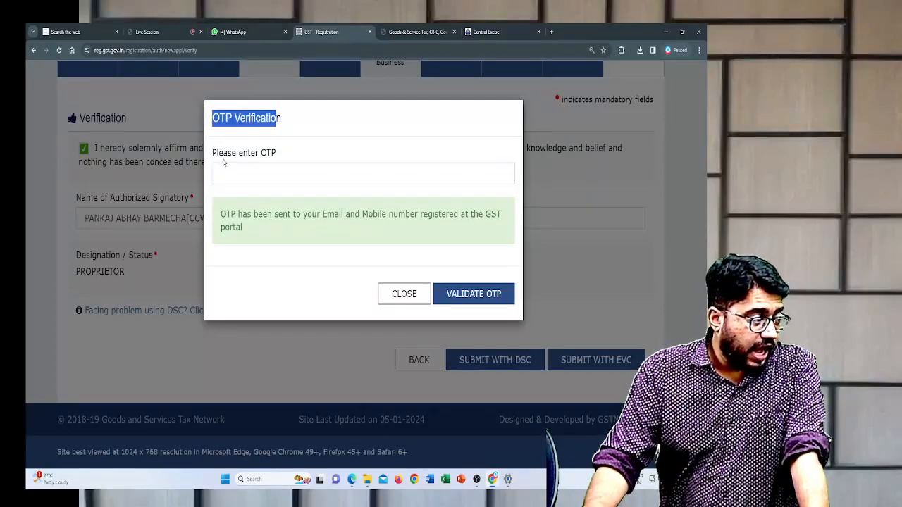
{"action": "left_click_drag", "start_coordinate": [217, 153], "coordinate": [295, 155]}
{"action": "left_click", "coordinate": [294, 178]}
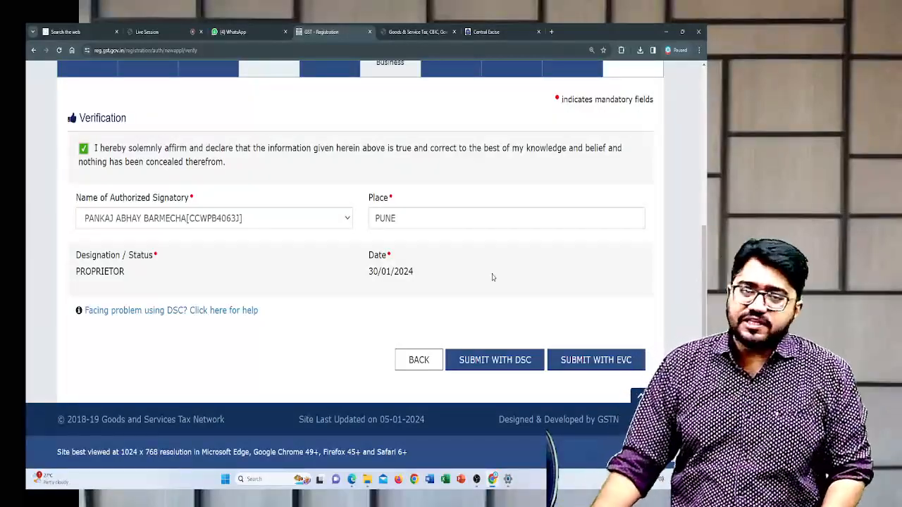
{"action": "key", "text": "alt+Tab"}
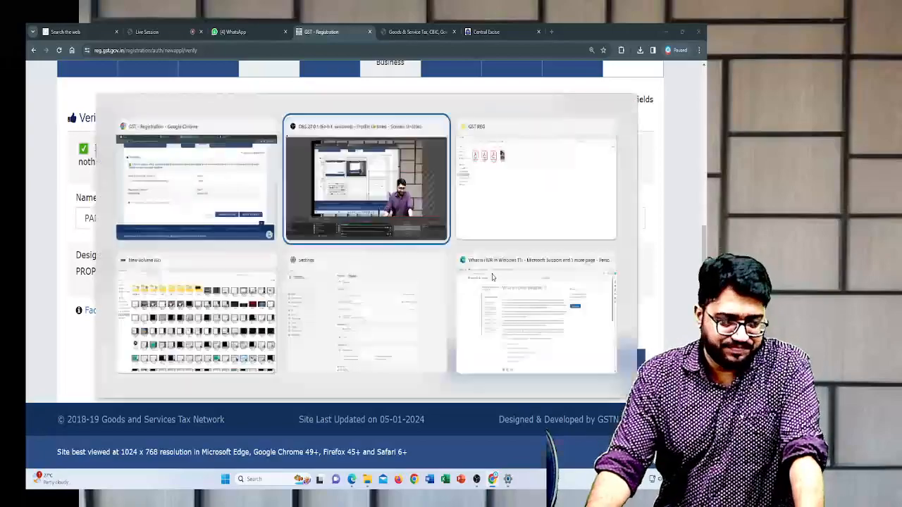